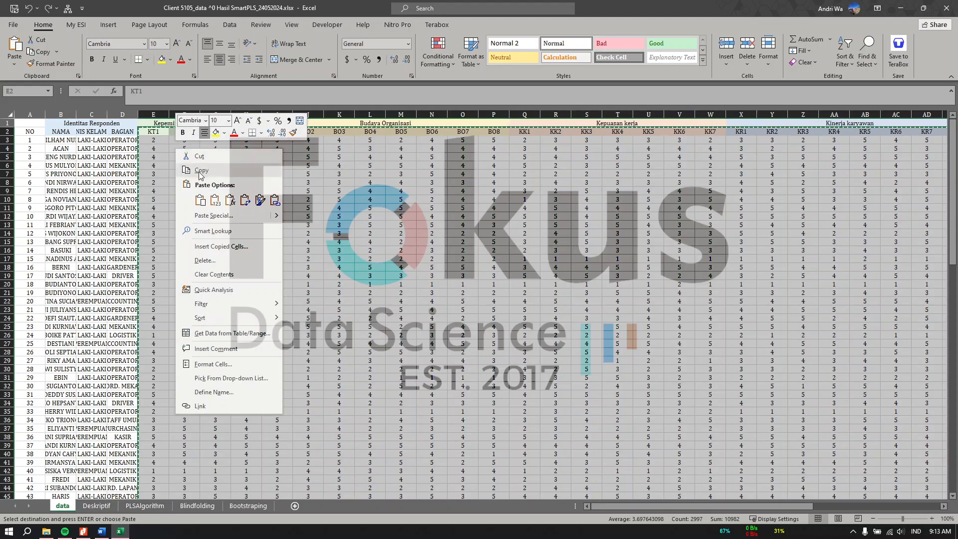
# Copy the respondents' indicator score columns KT1–KR7 from the data sheet.
pyautogui.click(199, 172)
# Paste the indicator scores into a new blank workbook at A1 and go to Save As.
pyautogui.click(12, 24)
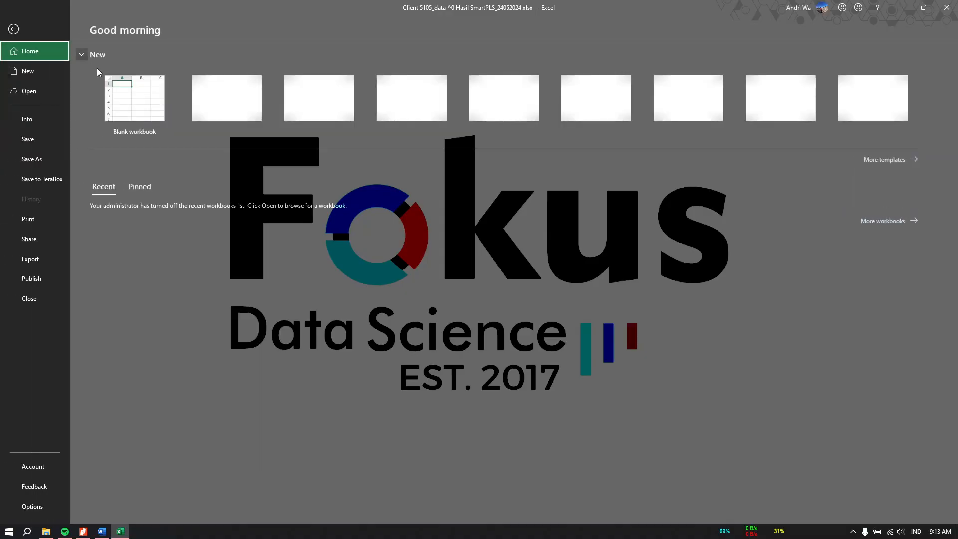
pyautogui.click(139, 106)
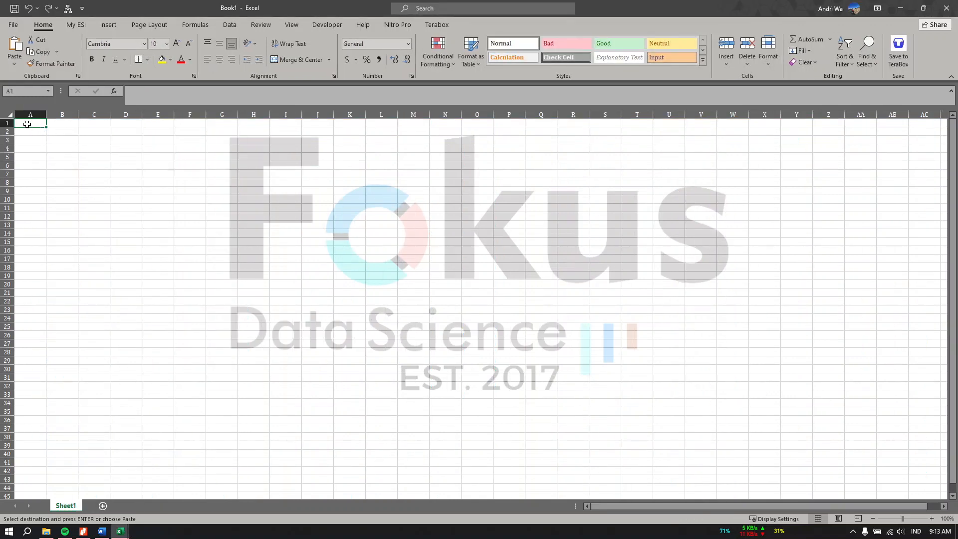
pyautogui.rightClick(27, 124)
pyautogui.click(70, 174)
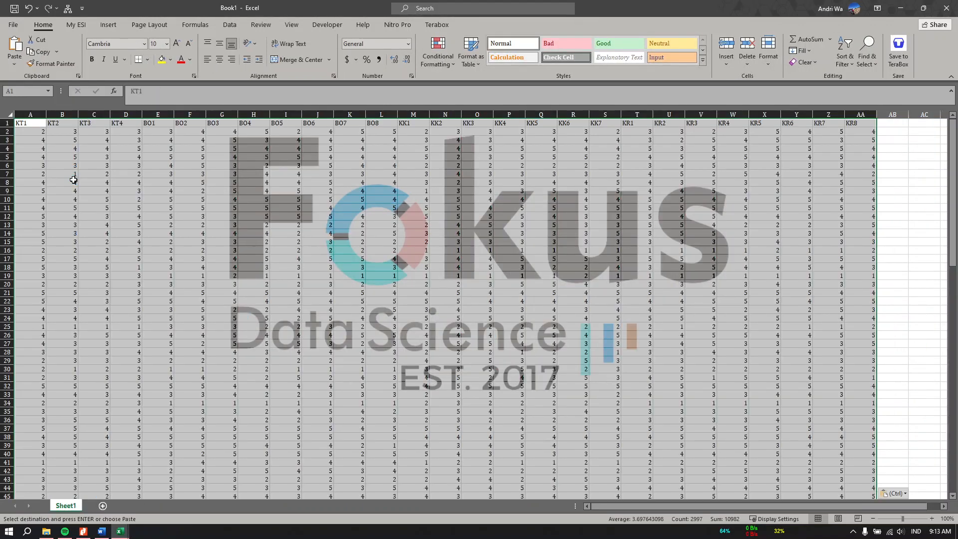
pyautogui.click(13, 27)
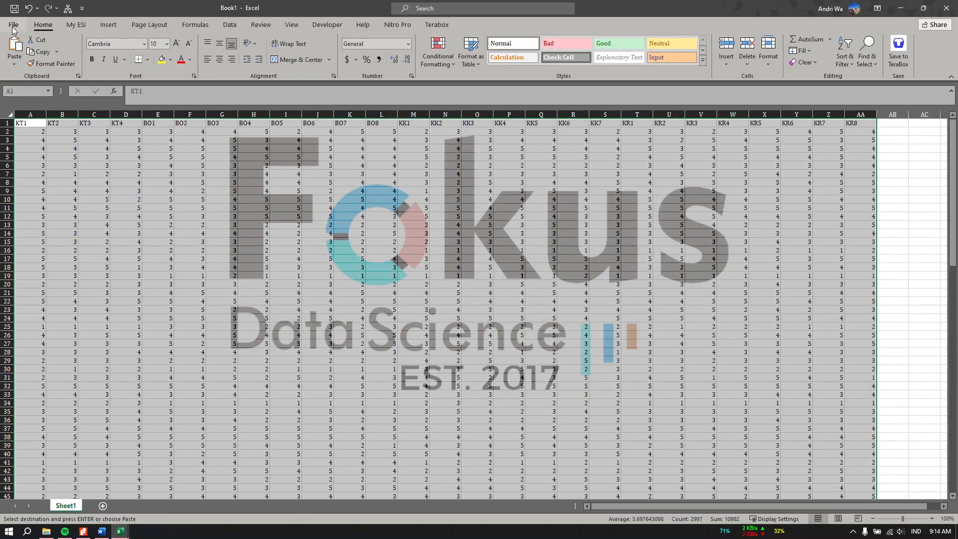
pyautogui.click(50, 160)
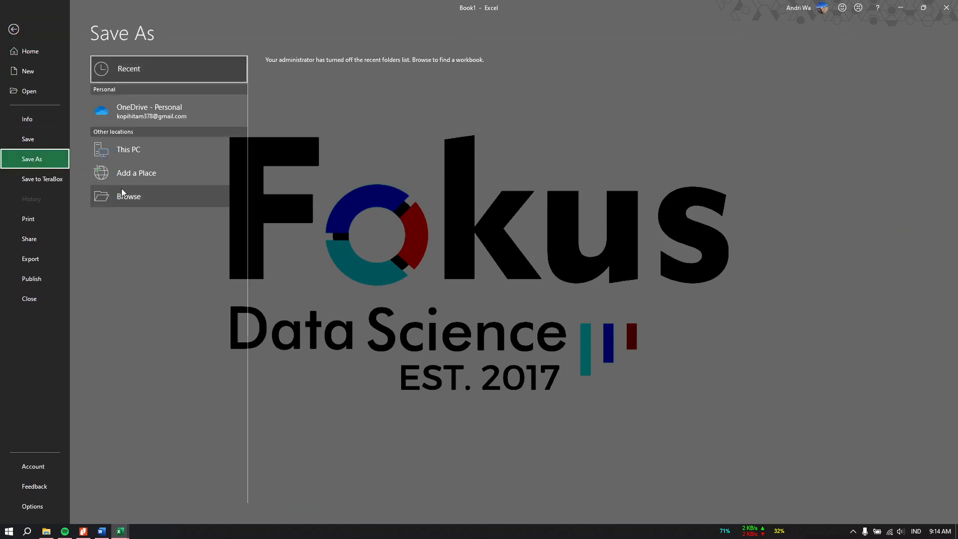
# Name the file 'file' with the CSV UTF-8 (comma delimited) save type.
pyautogui.click(122, 192)
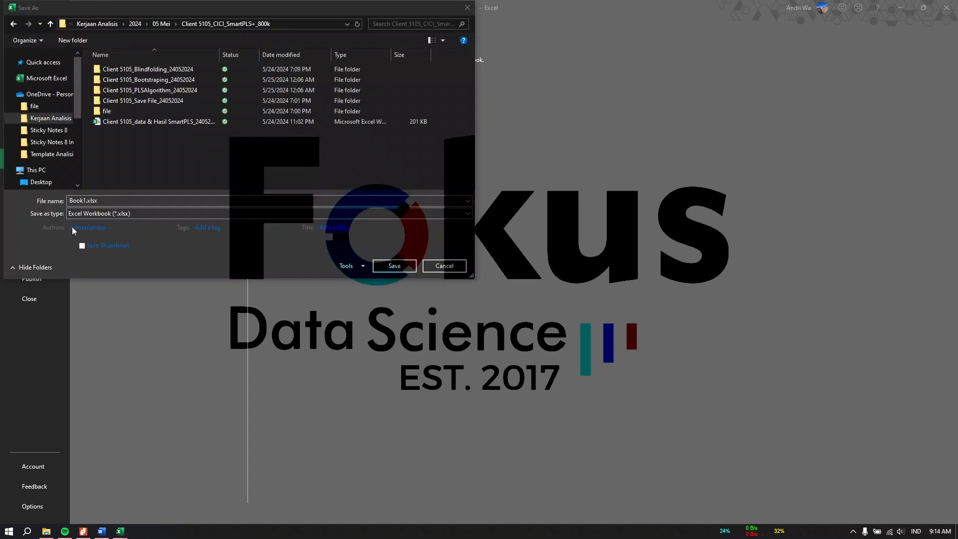
pyautogui.click(121, 199)
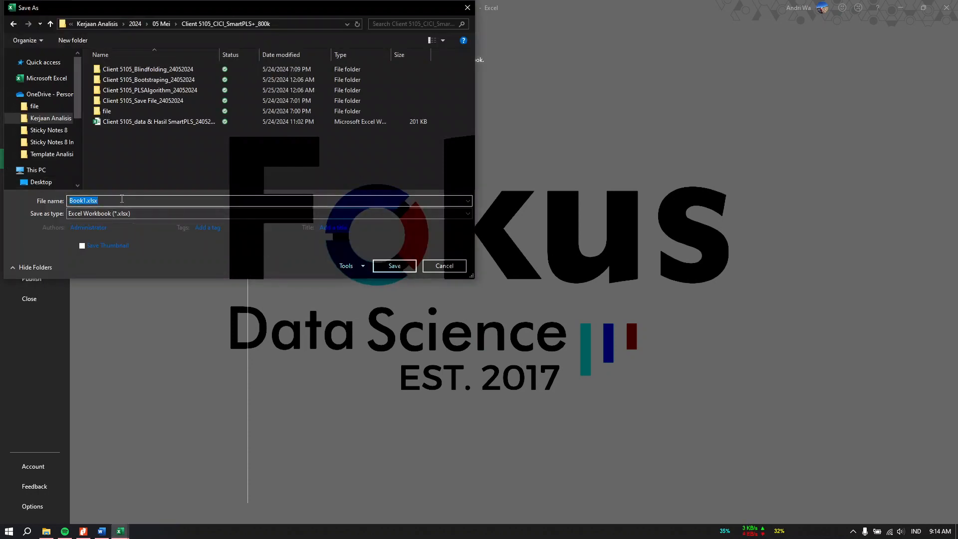
pyautogui.press('BackSpace')
pyautogui.write('file csv')
pyautogui.click(100, 213)
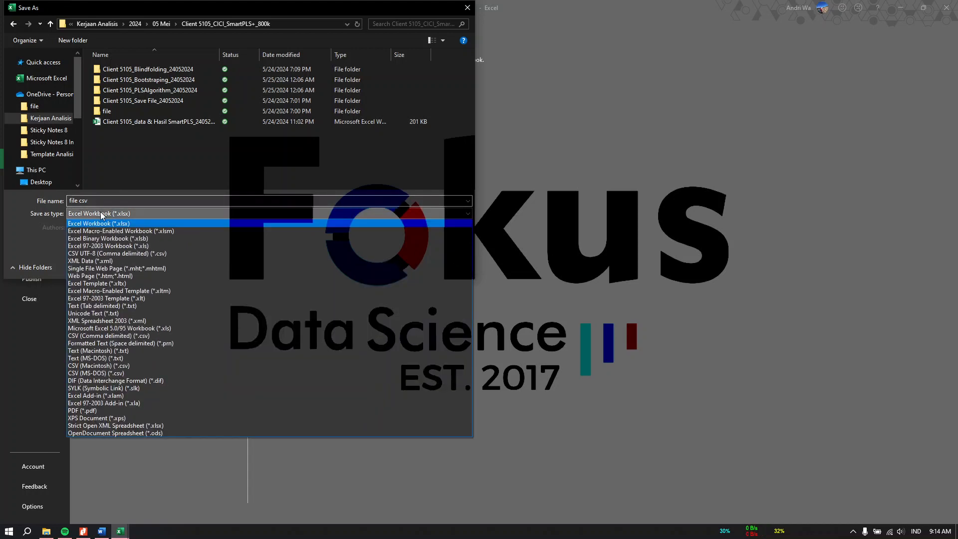
pyautogui.click(90, 253)
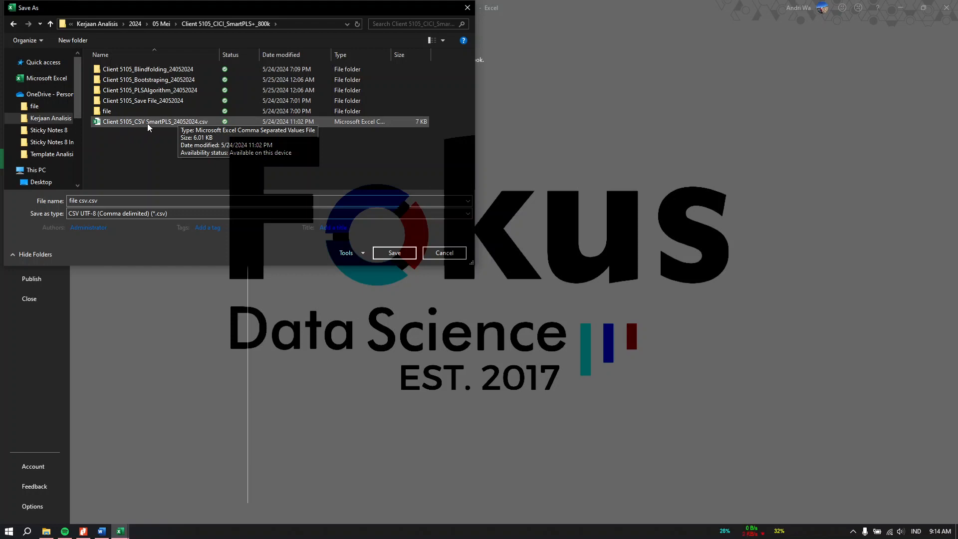
# Cancel the save and close Book1 without saving it.
pyautogui.click(442, 252)
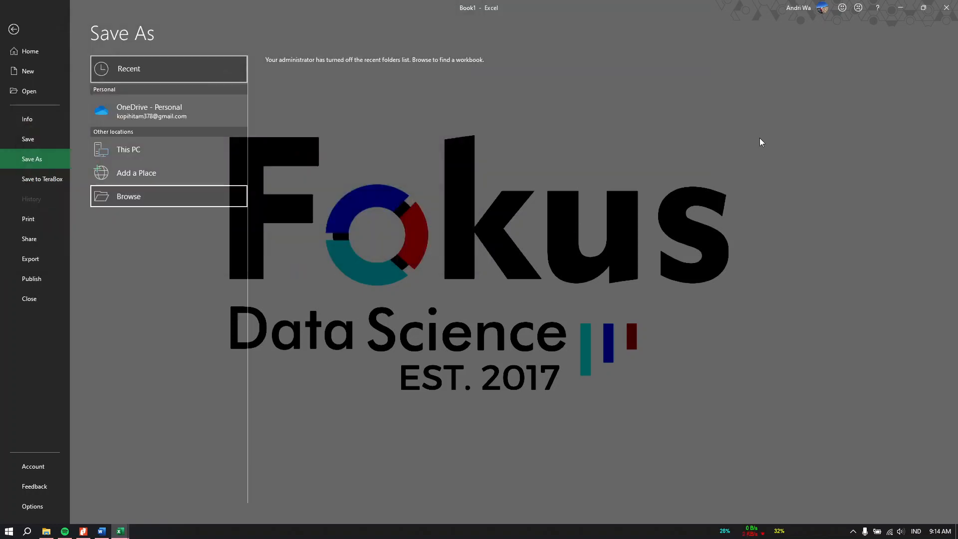
pyautogui.click(946, 7)
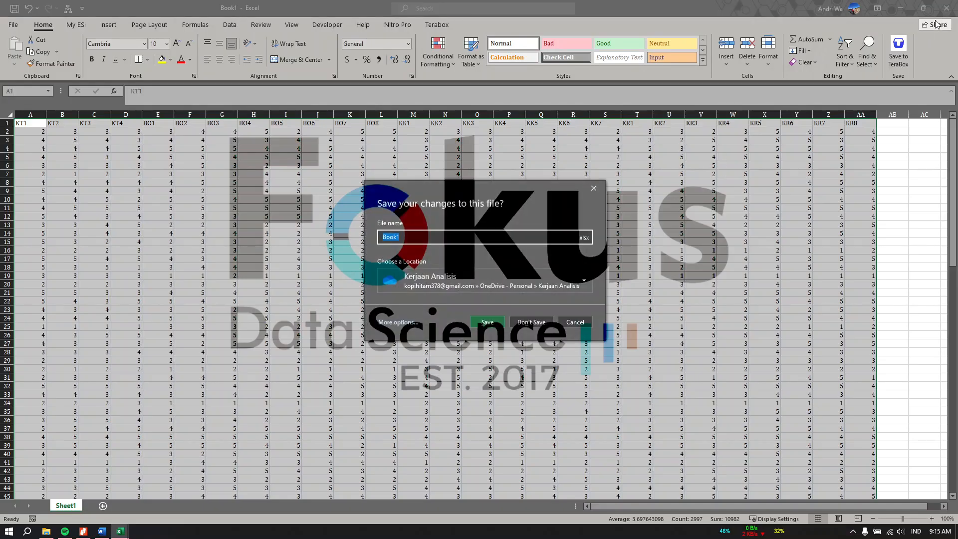
pyautogui.click(537, 319)
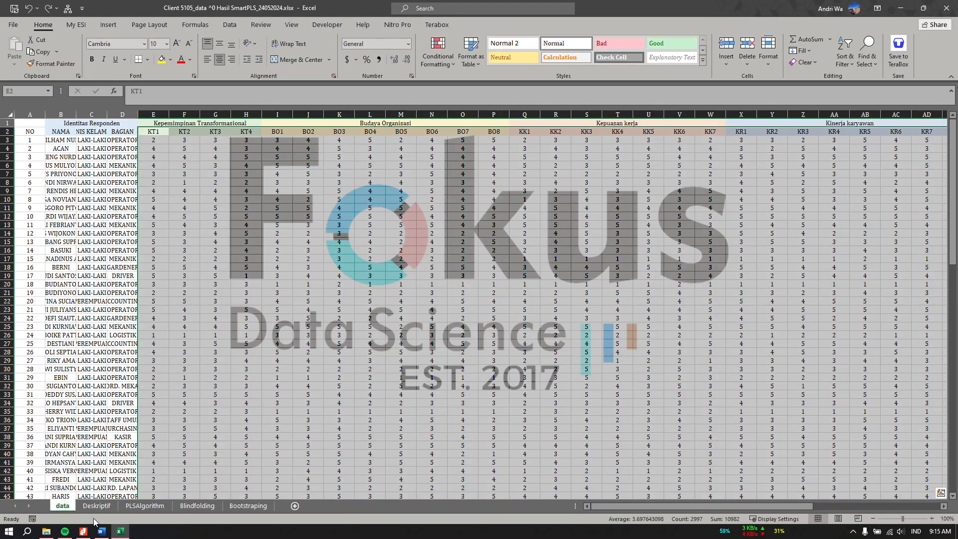
# Select Client 5105_CSV SmartPLS_24052024.csv in the project folder and launch SmartPLS 4.
pyautogui.click(46, 531)
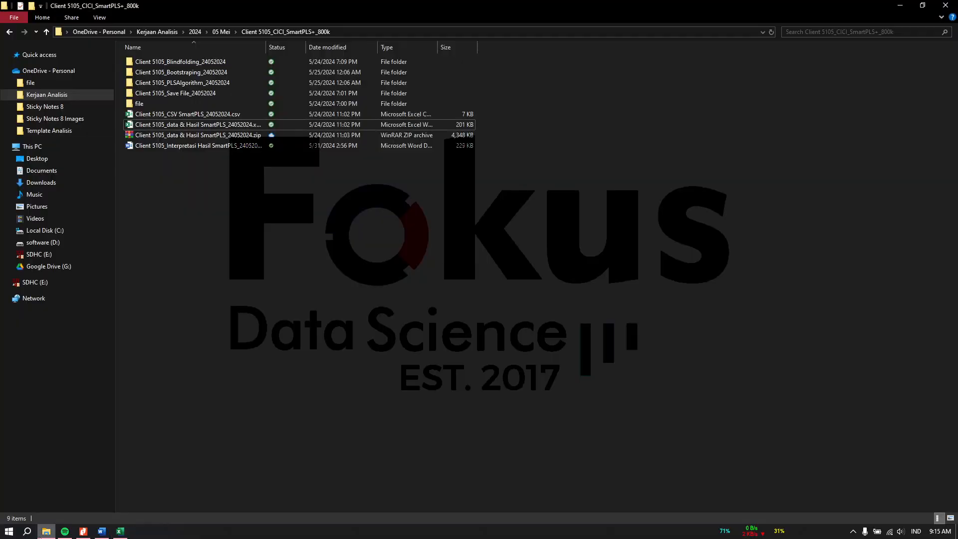
pyautogui.click(209, 115)
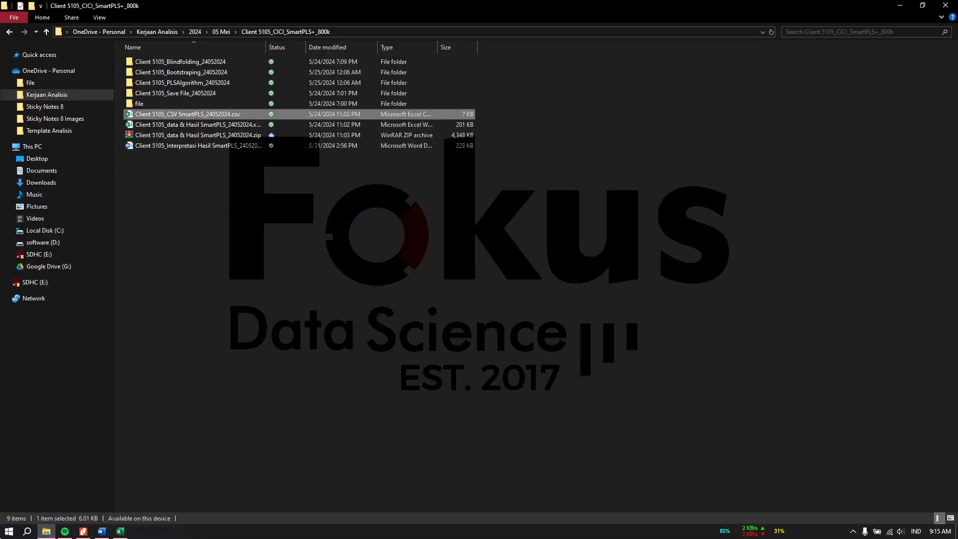
pyautogui.click(9, 530)
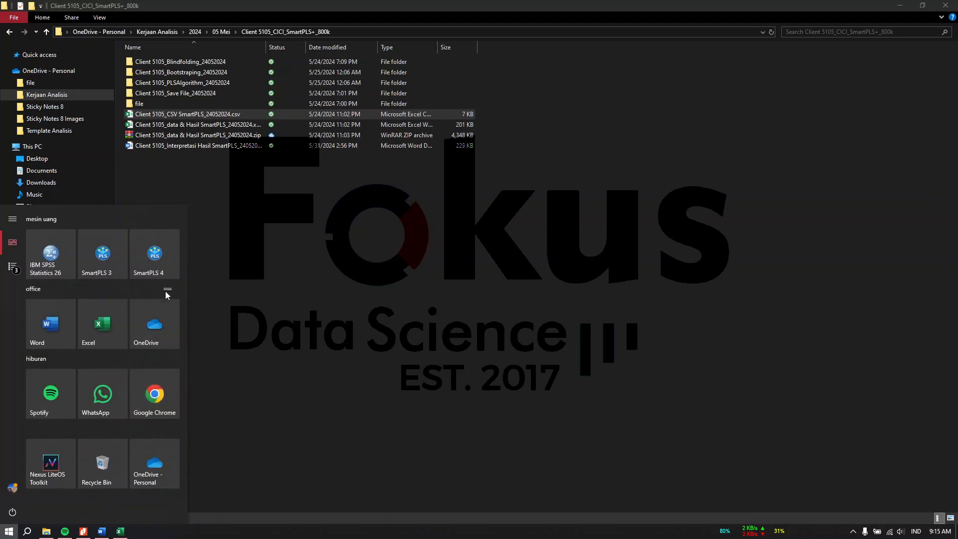
pyautogui.click(163, 271)
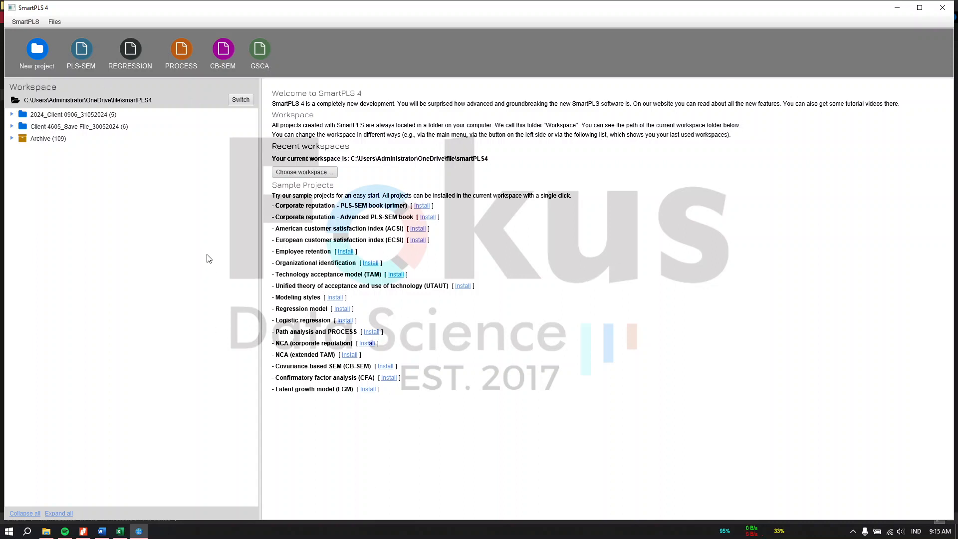
# Start a new SmartPLS project, name it 'contoh', and create it.
pyautogui.click(43, 48)
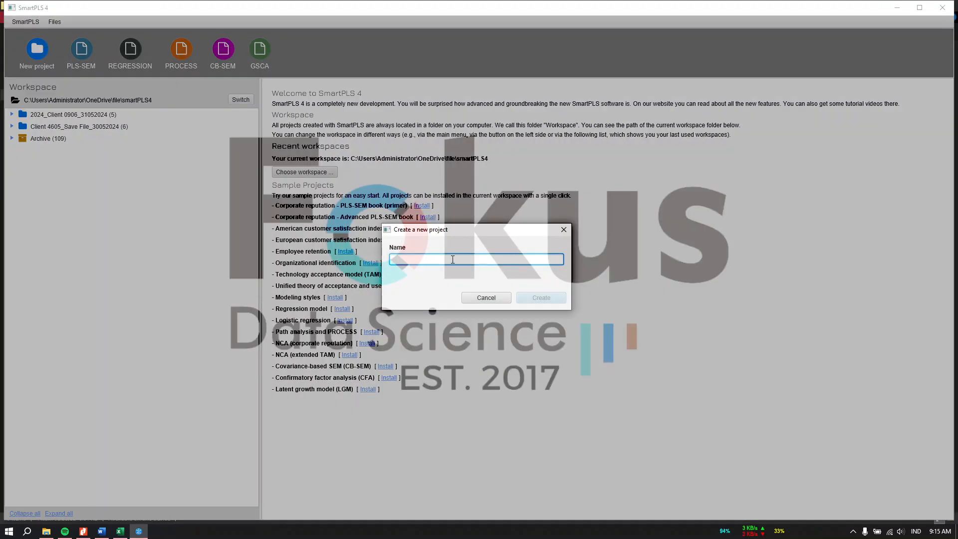
pyautogui.write('contoh')
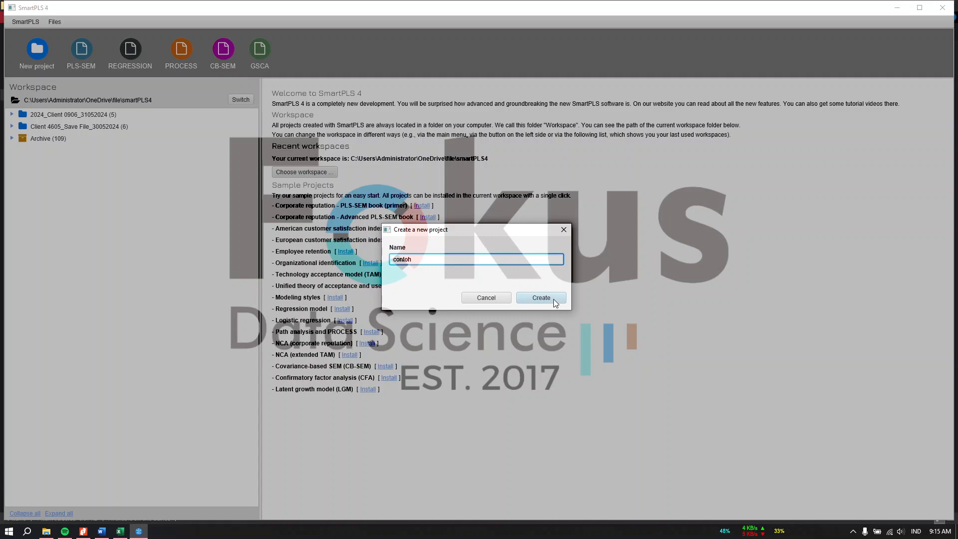
pyautogui.click(552, 298)
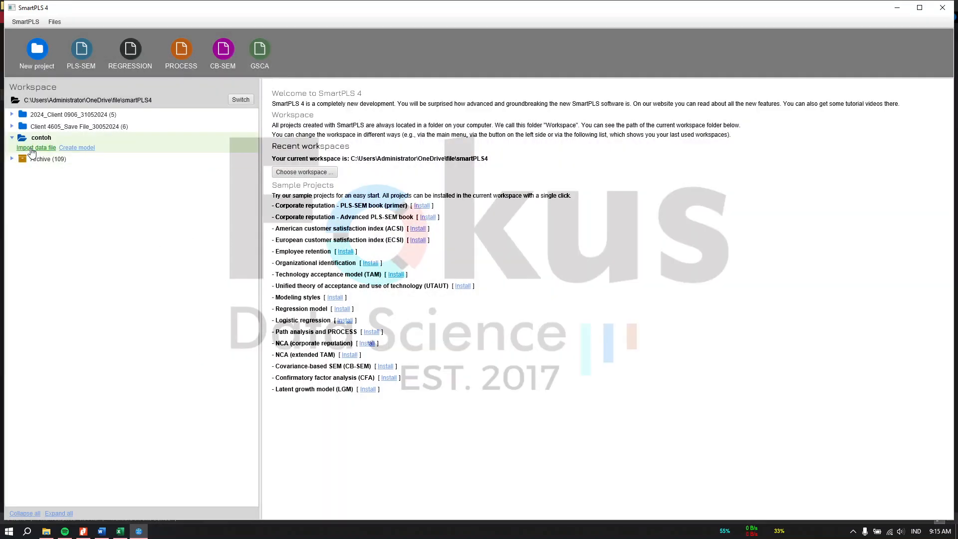
pyautogui.click(31, 149)
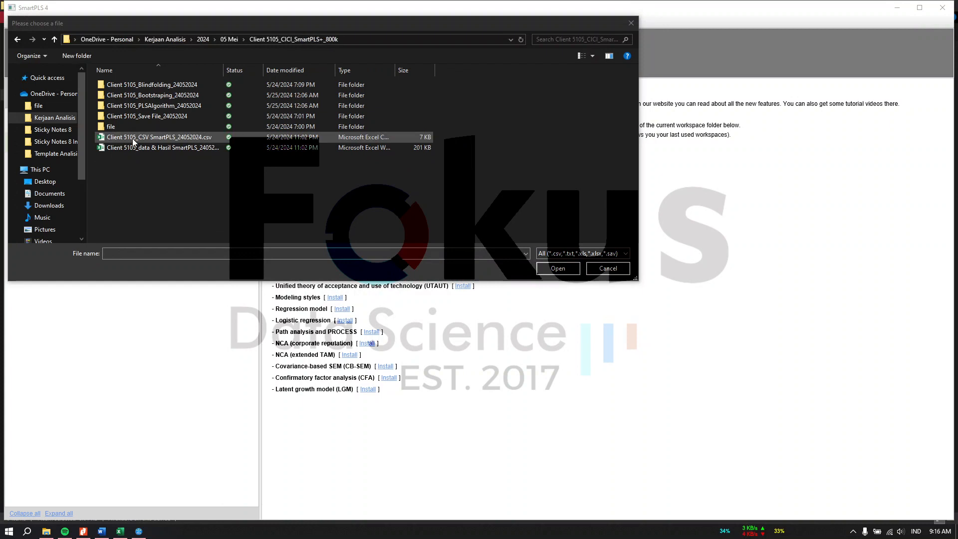
# Import the Client 5105 CSV into contoh (27 indicators, 110 cases, no missing values).
pyautogui.click(136, 140)
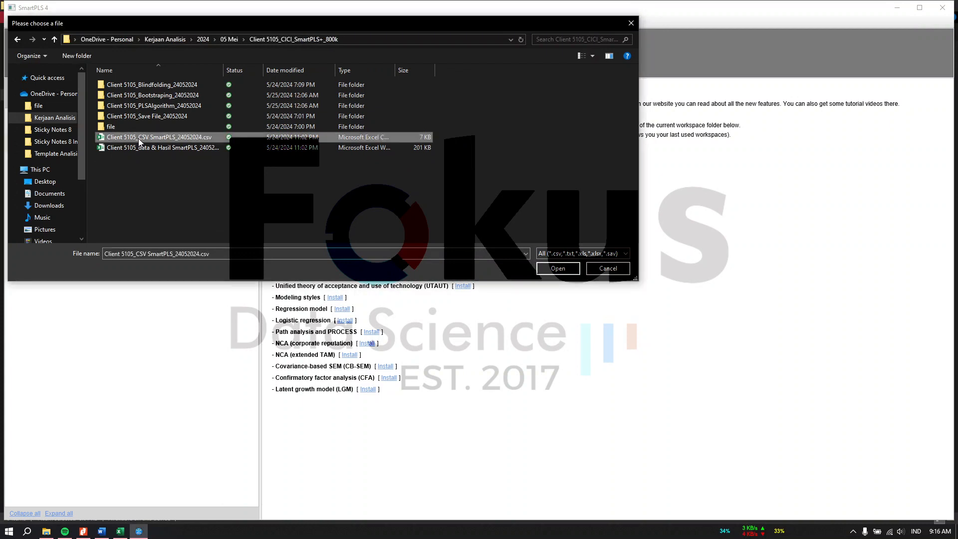
pyautogui.click(558, 269)
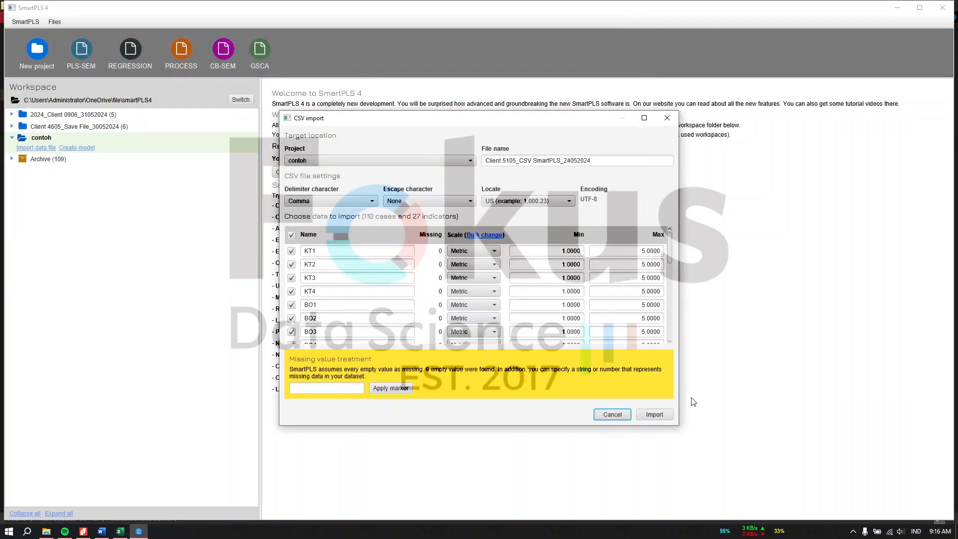
pyautogui.click(653, 415)
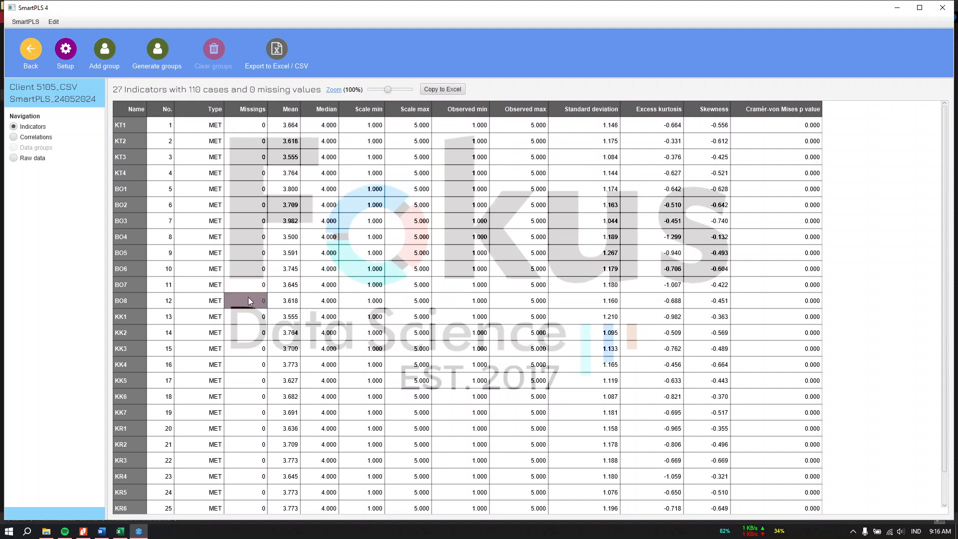
# Copy the indicator statistics table to Excel and switch back to the workbook.
pyautogui.click(442, 89)
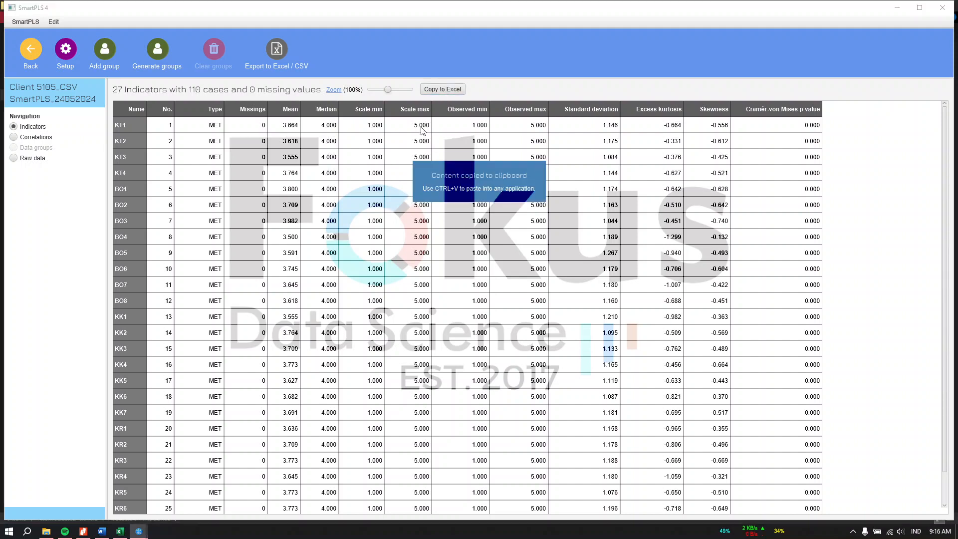
pyautogui.click(120, 532)
pyautogui.click(248, 506)
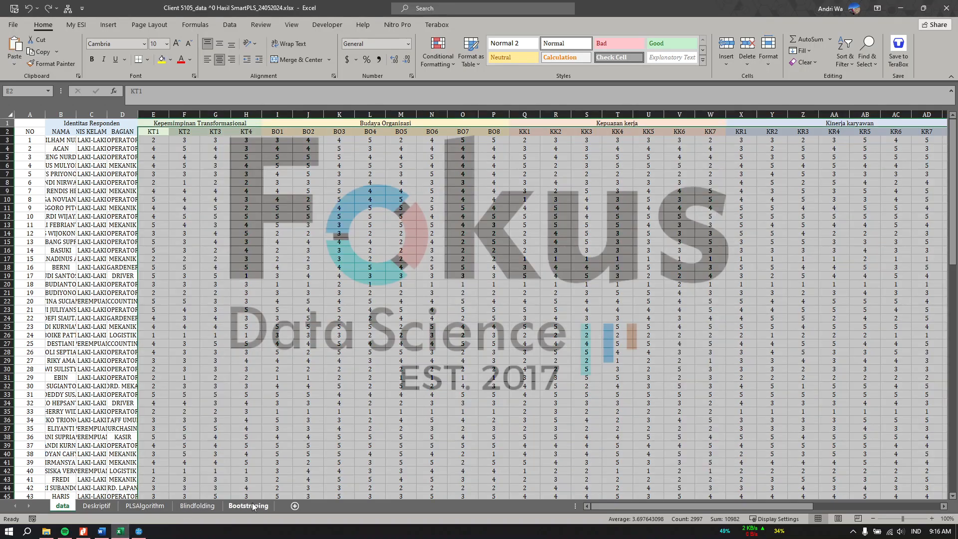
# Paste the SmartPLS statistics into a new sheet at A1 and compare it with Deskriptif.
pyautogui.click(295, 506)
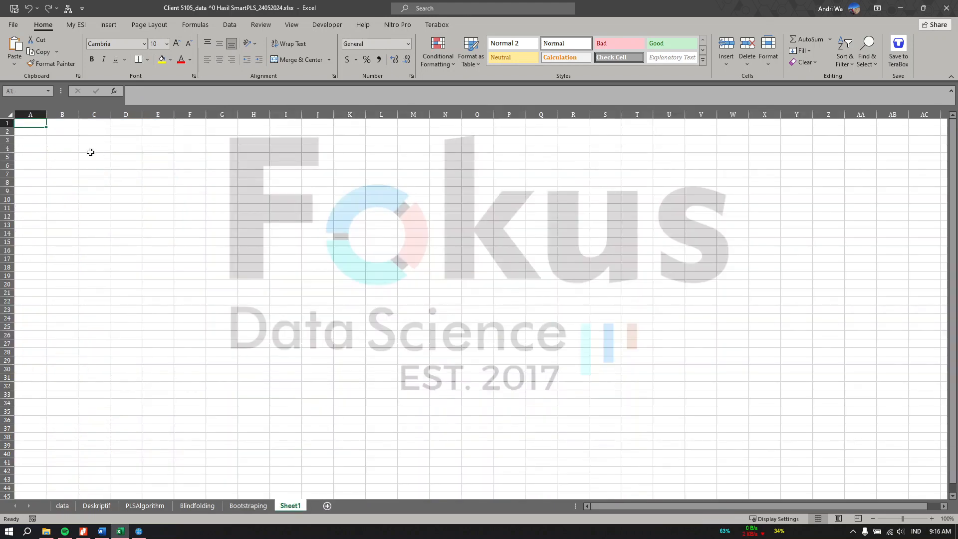
pyautogui.rightClick(28, 123)
pyautogui.click(52, 174)
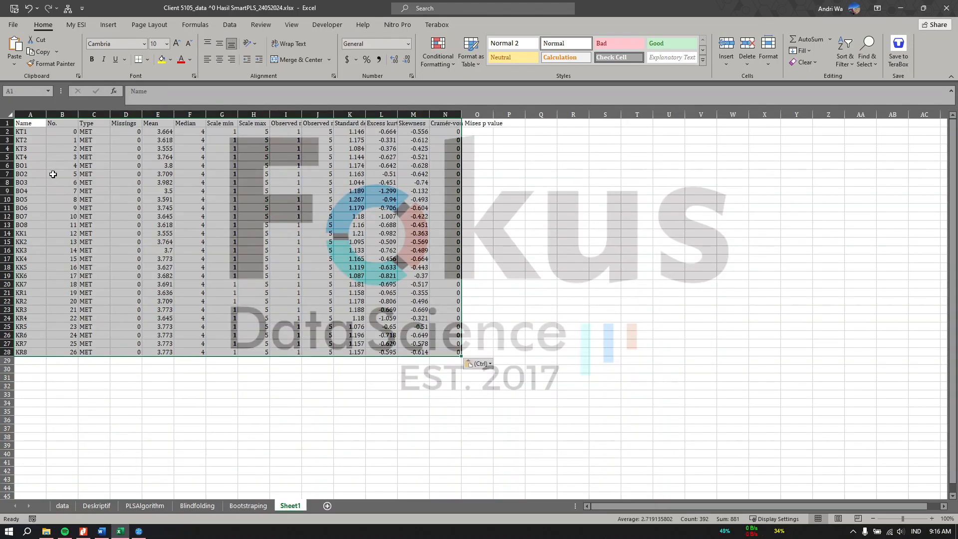
pyautogui.click(130, 505)
pyautogui.click(103, 506)
pyautogui.scroll(5, 165, 225)
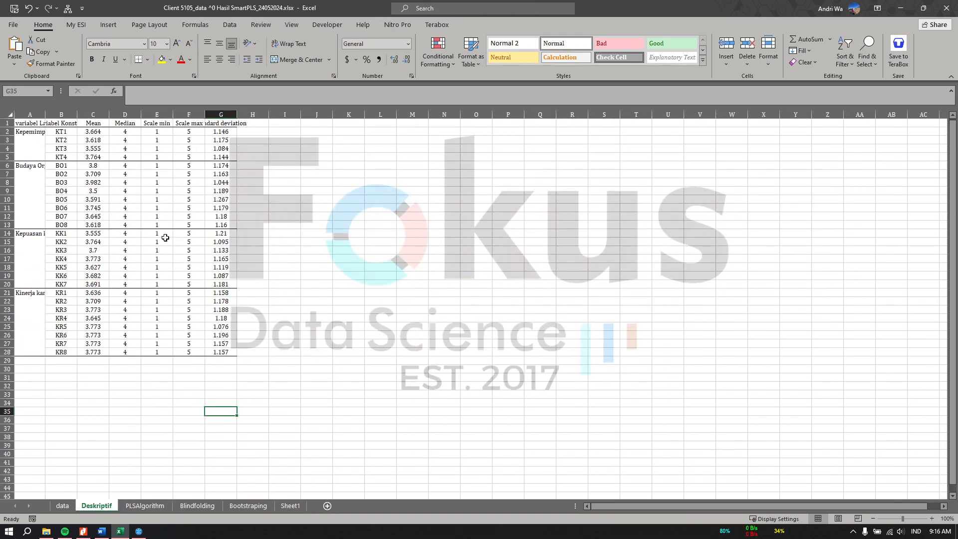
pyautogui.click(289, 506)
# Delete the temporary Sheet1 and minimize Excel to return to SmartPLS.
pyautogui.rightClick(290, 506)
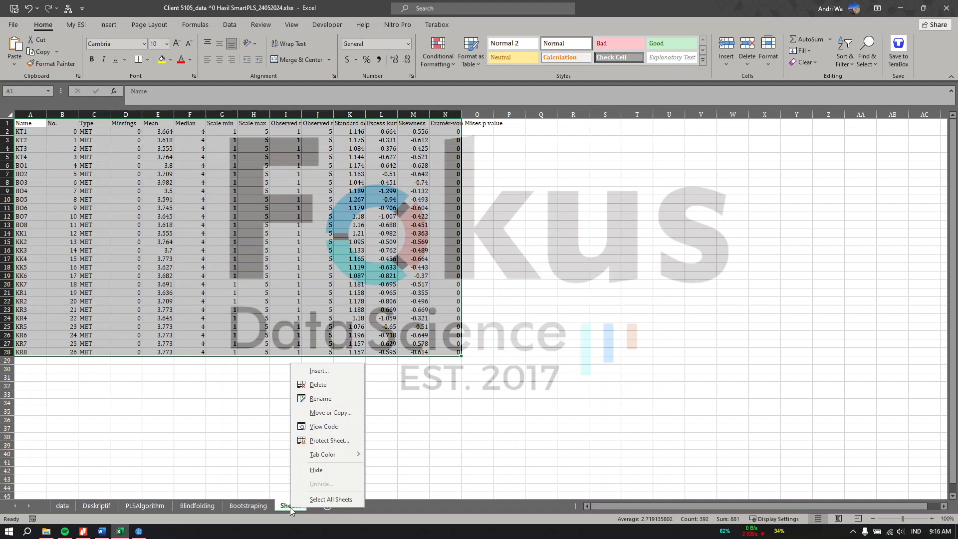
pyautogui.click(327, 384)
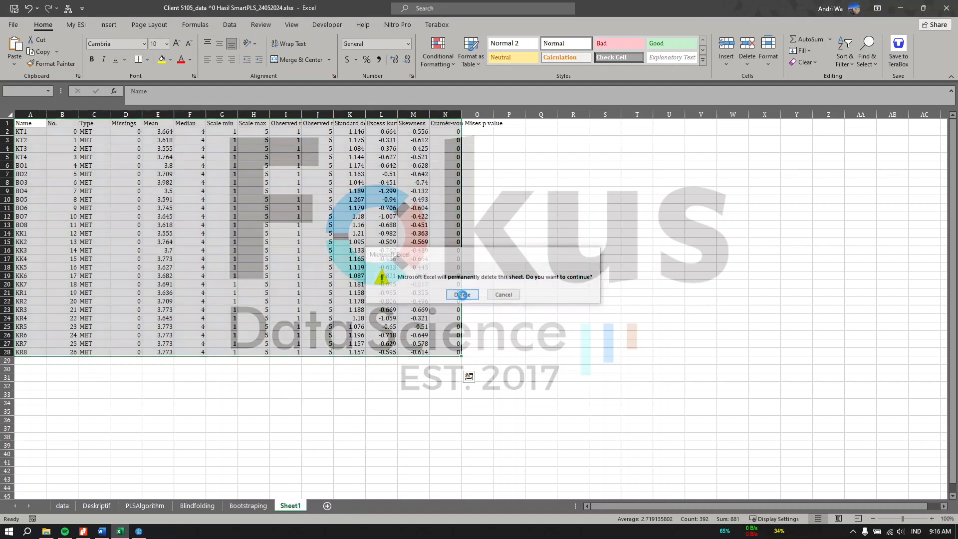
pyautogui.click(462, 294)
pyautogui.click(900, 8)
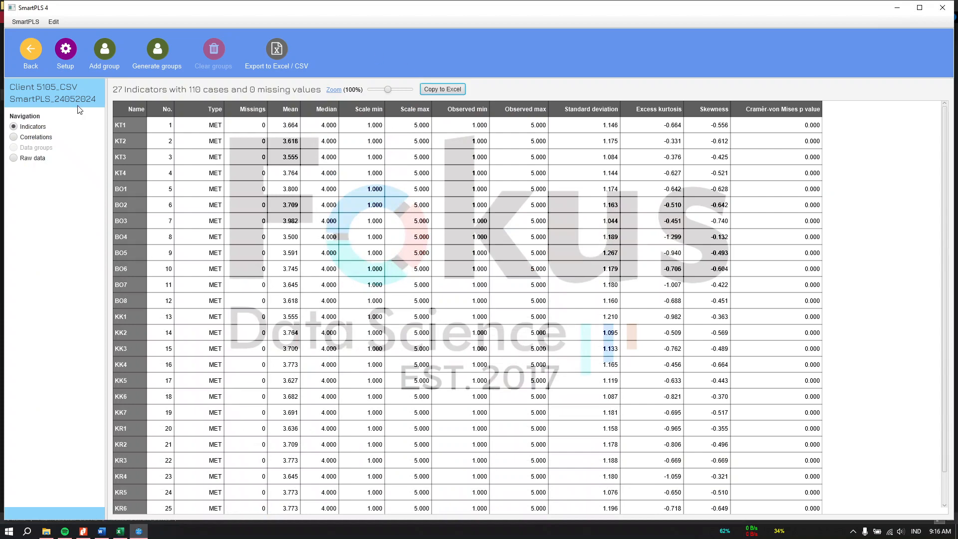
# Create a PLS-SEM model named 'contoh' in the contoh project.
pyautogui.click(43, 54)
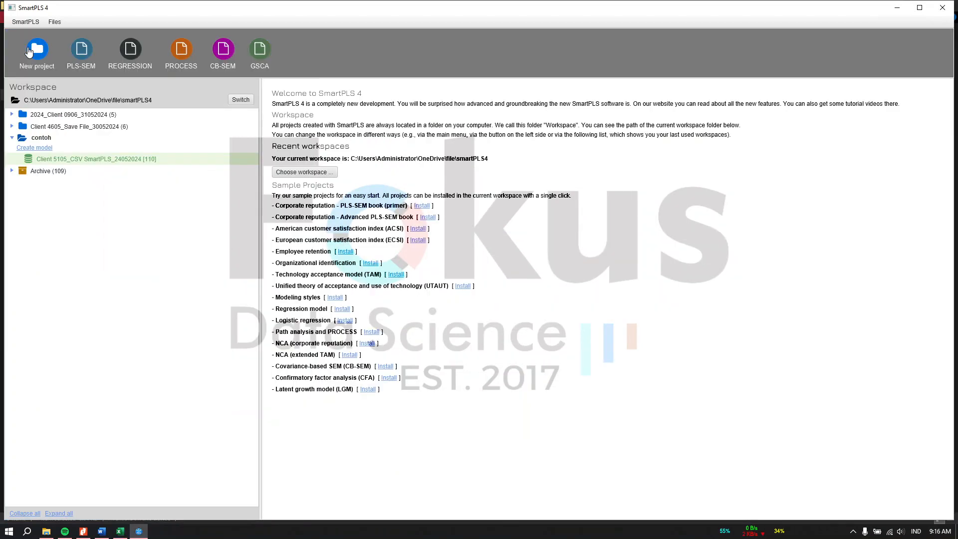
pyautogui.click(40, 150)
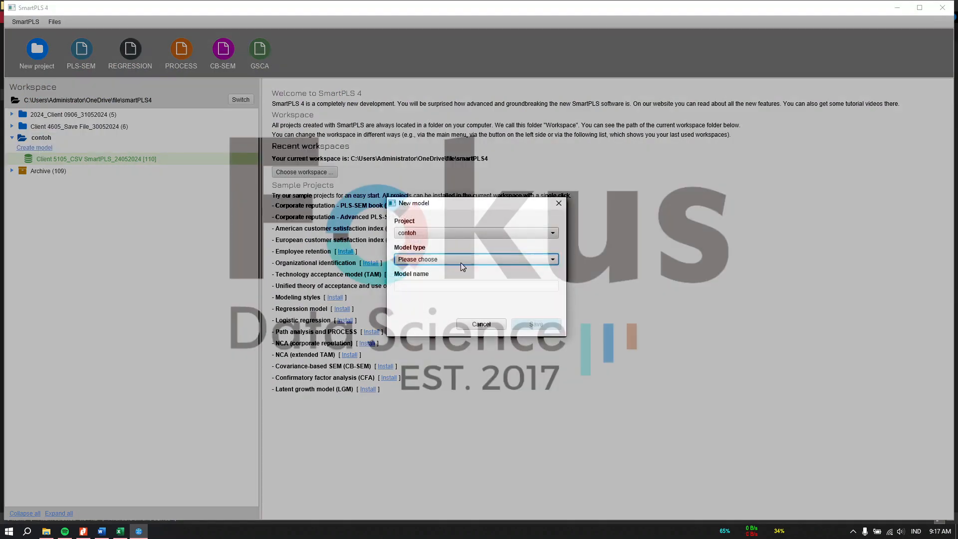
pyautogui.click(417, 259)
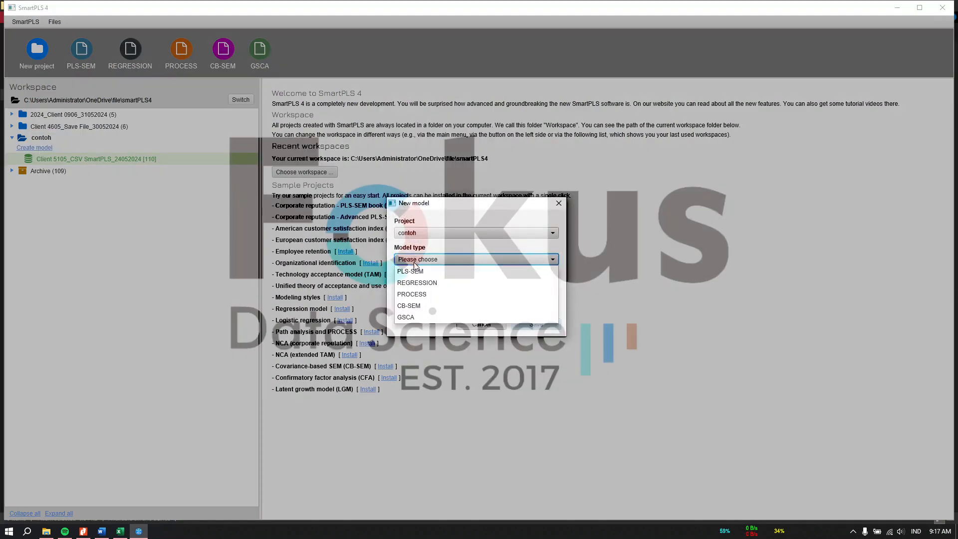
pyautogui.click(415, 270)
pyautogui.click(415, 284)
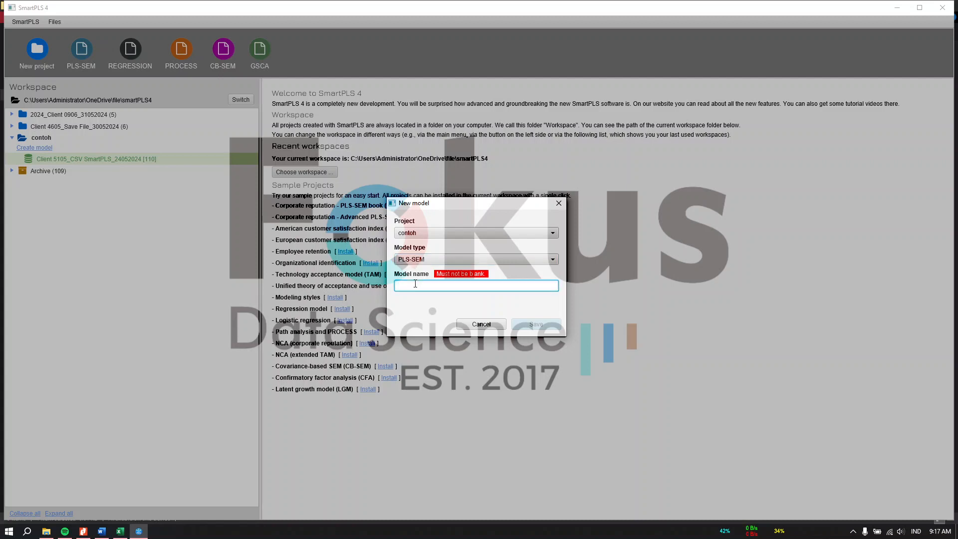
pyautogui.write('contoh')
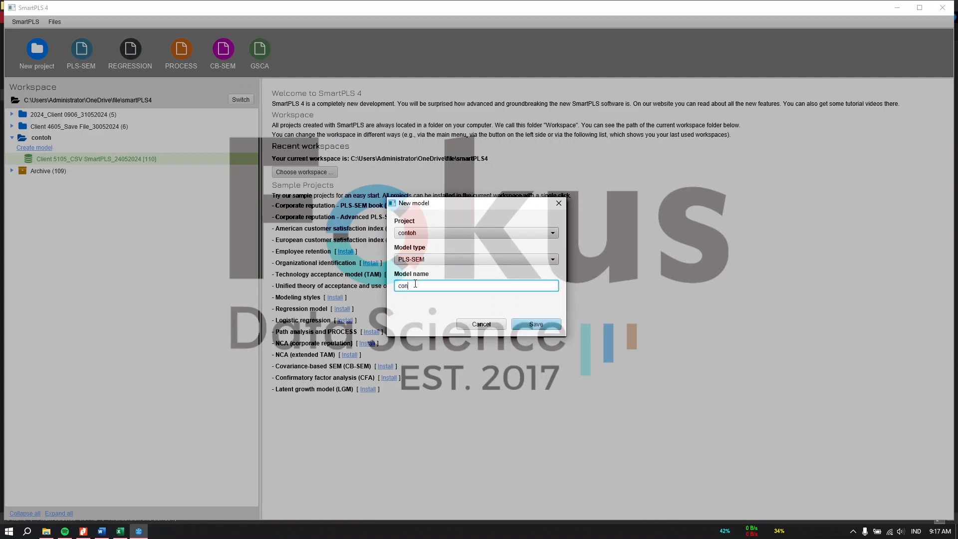
pyautogui.click(537, 325)
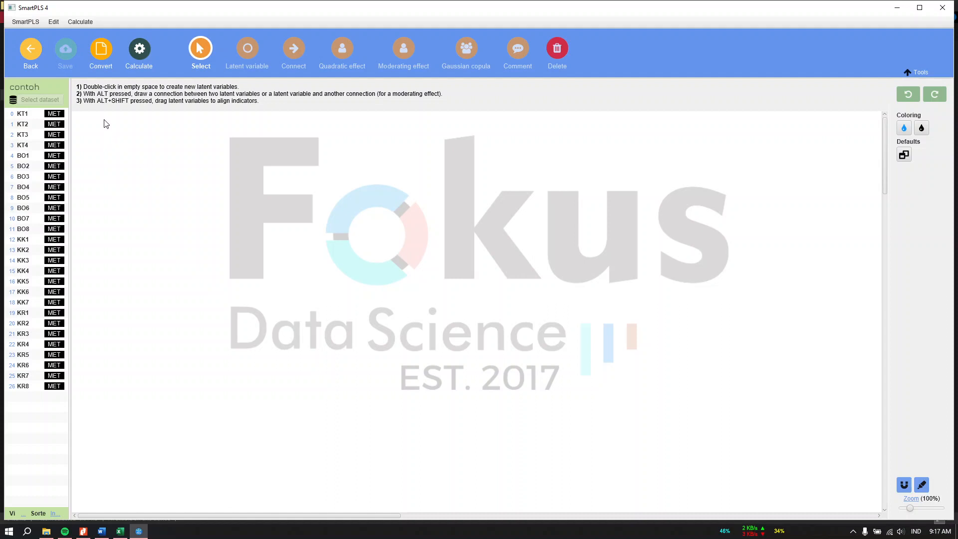
# Widen the indicator list and briefly check the Excel results workbook.
pyautogui.moveTo(70, 114); pyautogui.dragTo(104, 115)
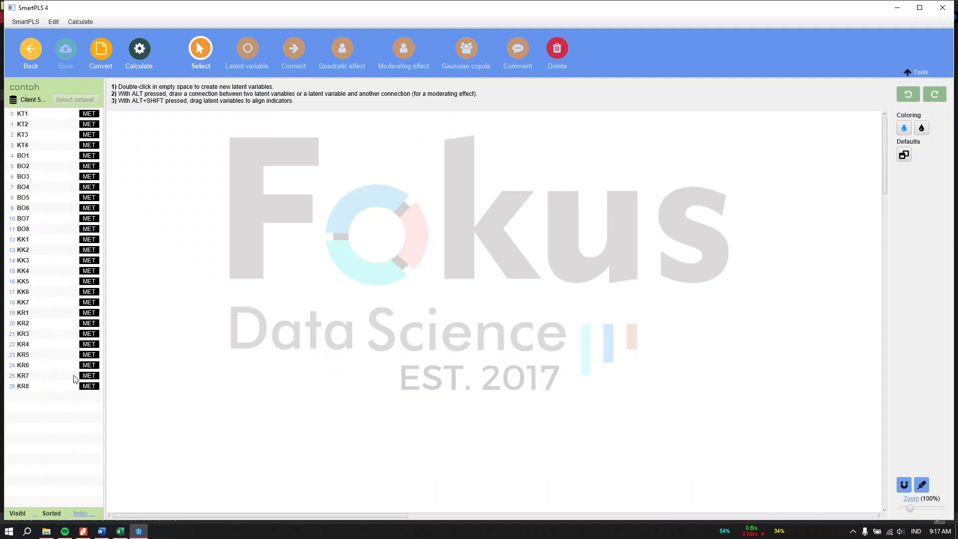
pyautogui.click(120, 531)
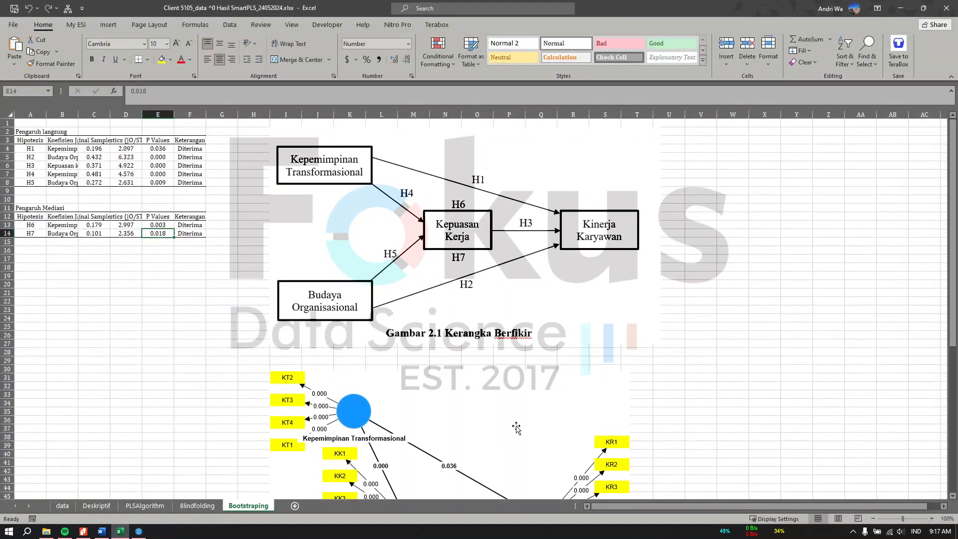
pyautogui.scroll(-4, 481, 414)
pyautogui.scroll(4, 439, 350)
pyautogui.click(900, 8)
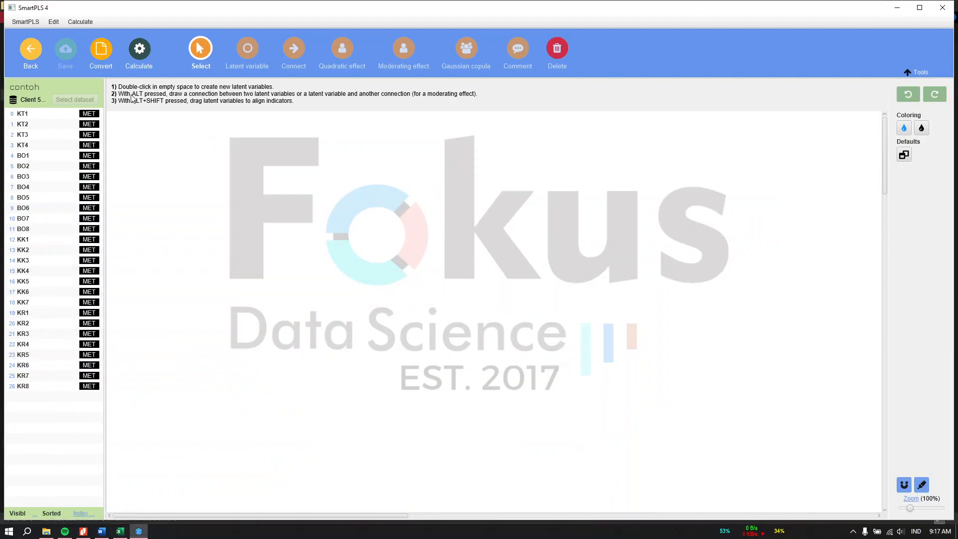
# Form constructs Alpha from KT1–KT4 and BO from BO1–BO8 on the canvas.
pyautogui.click(42, 116)
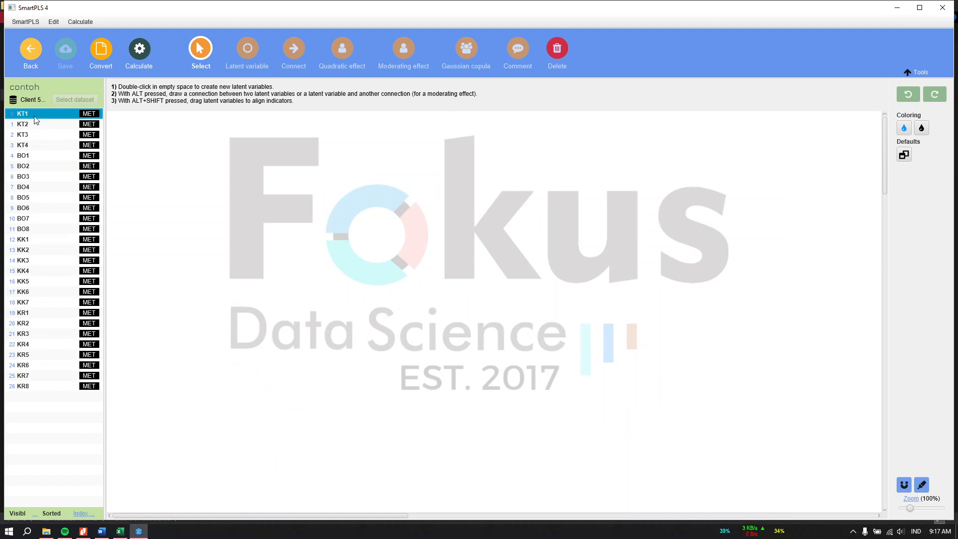
pyautogui.keyDown('shift'); pyautogui.click(26, 150); pyautogui.keyUp('shift')
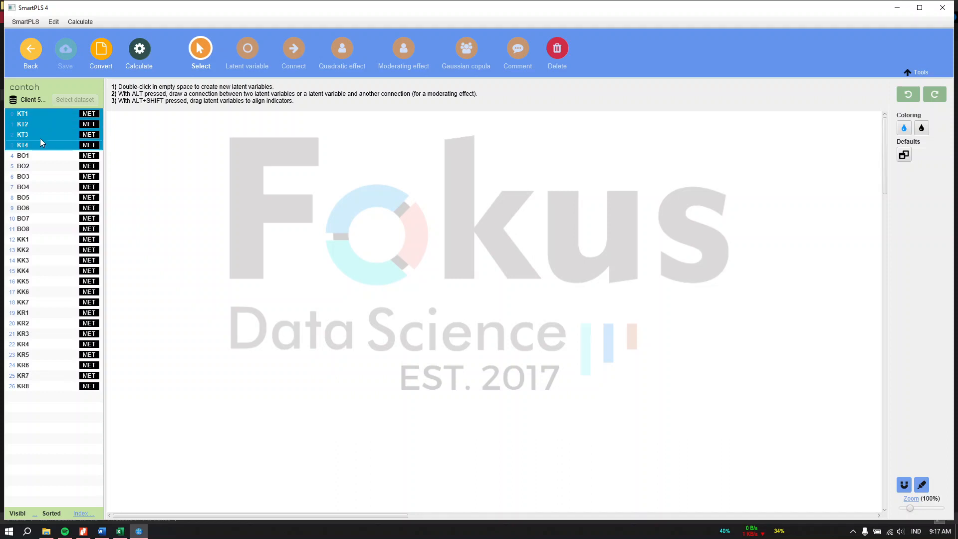
pyautogui.moveTo(47, 135); pyautogui.dragTo(160, 165)
pyautogui.moveTo(198, 179); pyautogui.dragTo(202, 179)
pyautogui.press('Return')
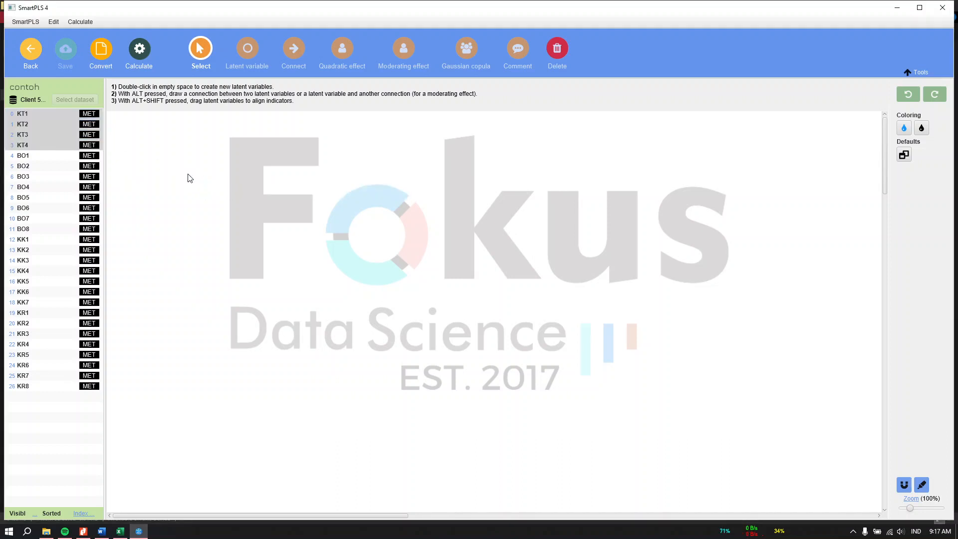
pyautogui.click(23, 155)
pyautogui.keyDown('shift'); pyautogui.click(48, 198); pyautogui.keyUp('shift')
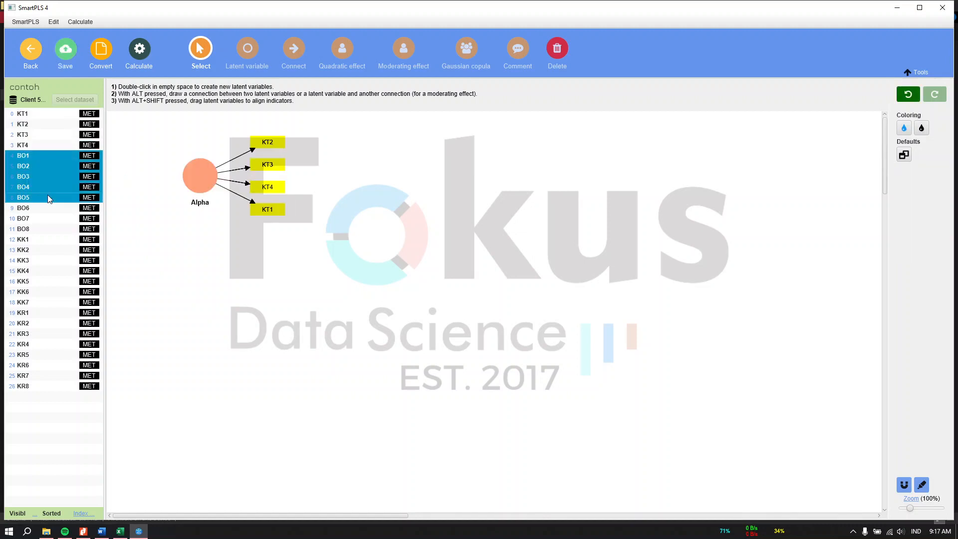
pyautogui.keyDown('shift'); pyautogui.click(36, 231); pyautogui.keyUp('shift')
pyautogui.moveTo(142, 252); pyautogui.dragTo(199, 276)
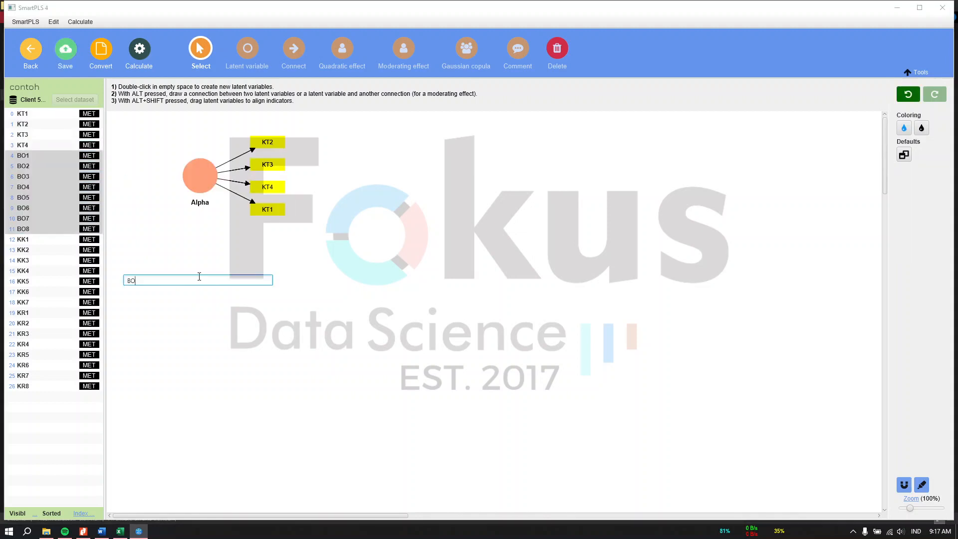
pyautogui.press('Return')
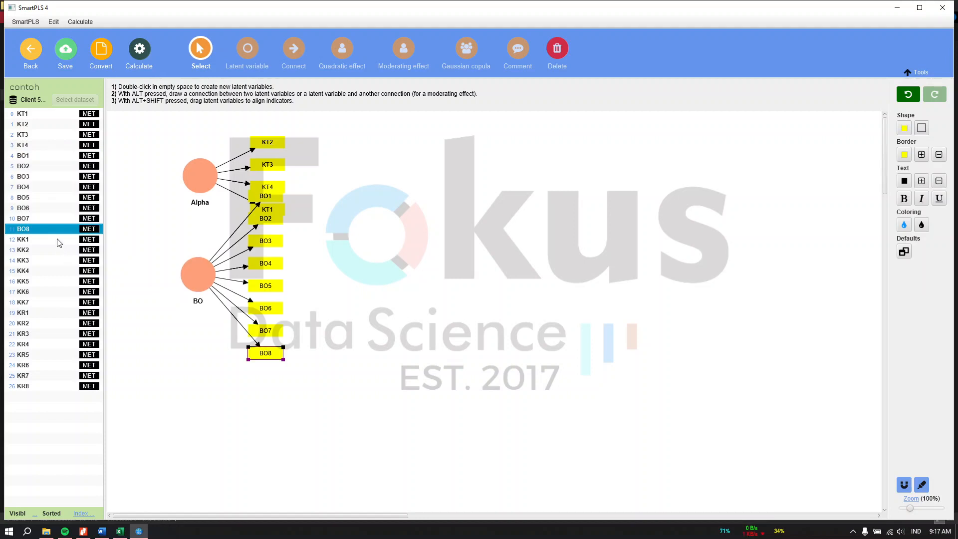
# Form constructs KK from KK1–KK7 and KR from KR1–KR8 on the canvas.
pyautogui.click(58, 240)
pyautogui.keyDown('shift'); pyautogui.click(49, 302); pyautogui.keyUp('shift')
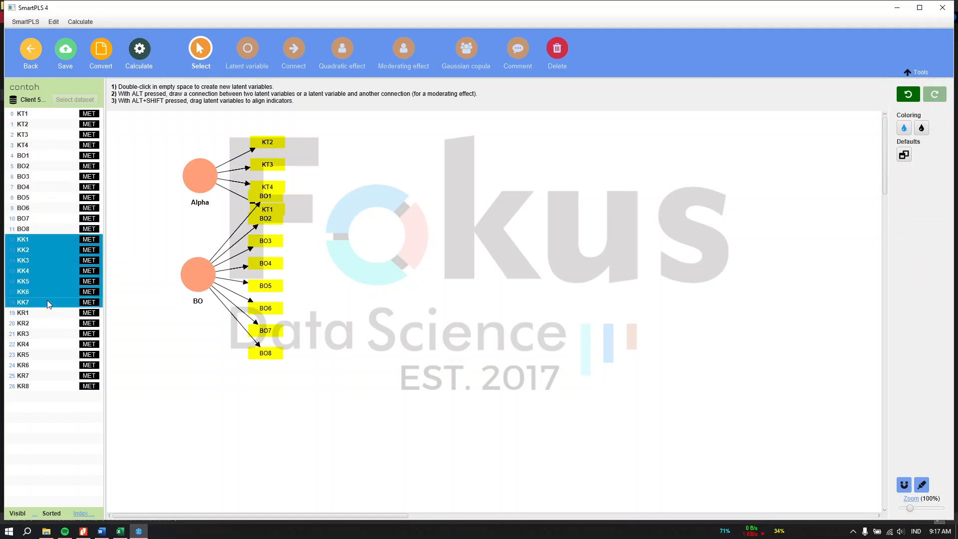
pyautogui.moveTo(379, 315); pyautogui.dragTo(439, 310)
pyautogui.write('KK')
pyautogui.press('Return')
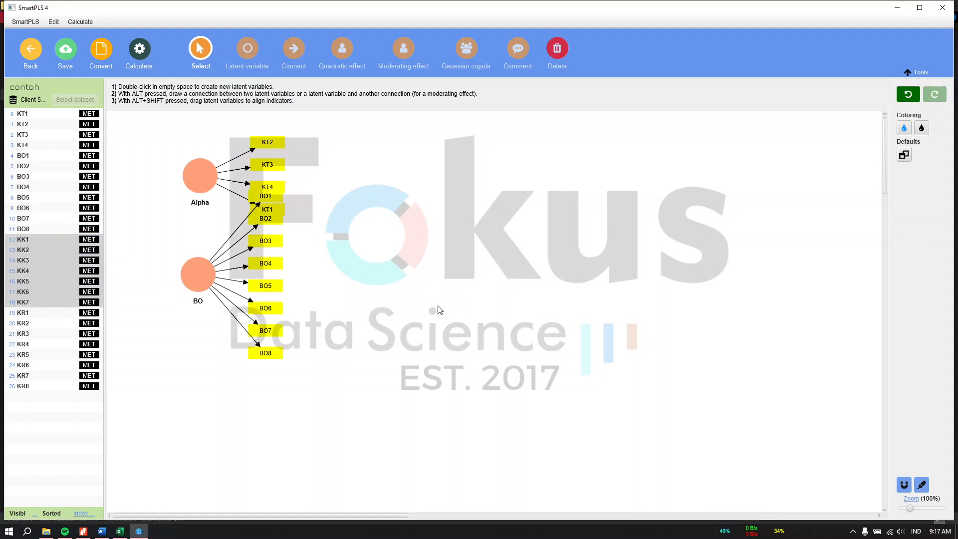
pyautogui.click(27, 314)
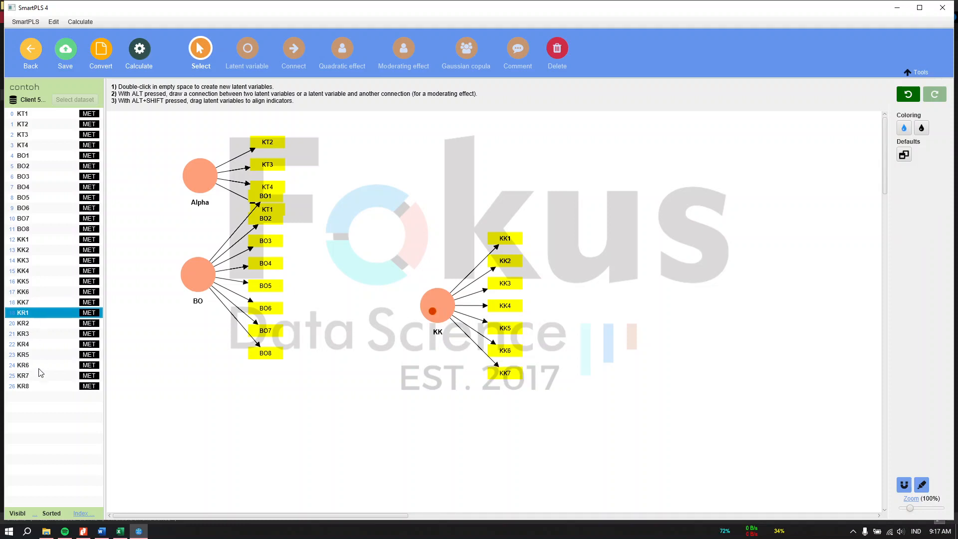
pyautogui.keyDown('shift'); pyautogui.click(40, 386); pyautogui.keyUp('shift')
pyautogui.moveTo(40, 386); pyautogui.dragTo(167, 385)
pyautogui.moveTo(577, 290); pyautogui.dragTo(614, 284)
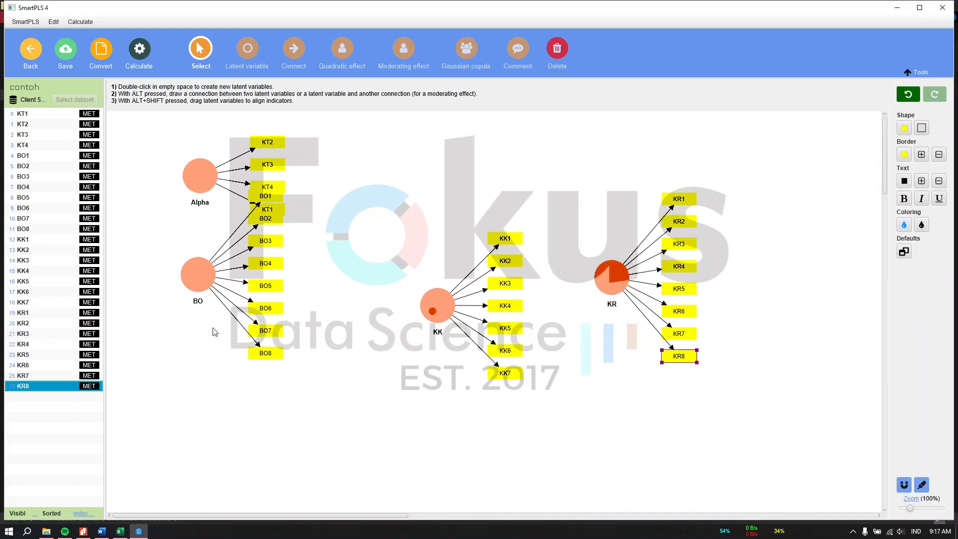
# Move BO lower on the canvas and dock SmartPLS to the right half.
pyautogui.click(194, 287)
pyautogui.moveTo(194, 287); pyautogui.dragTo(205, 359)
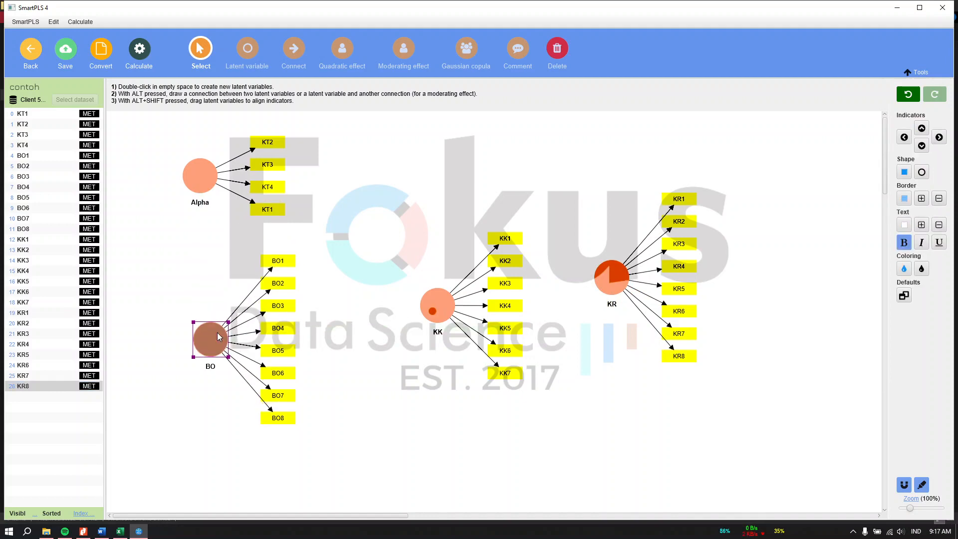
pyautogui.click(347, 243)
pyautogui.press('super+Right')
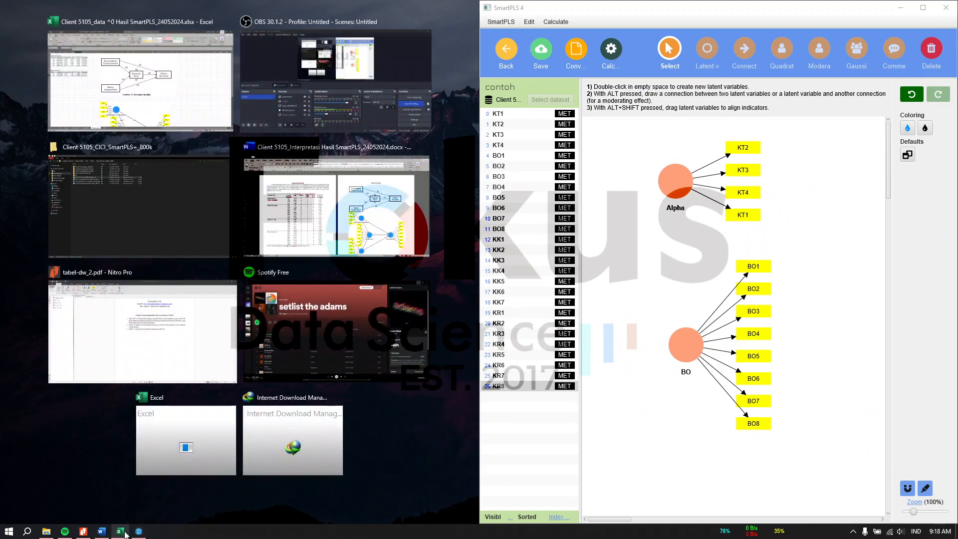
# Dock Excel on the left half and open its indicator data sheet.
pyautogui.click(120, 531)
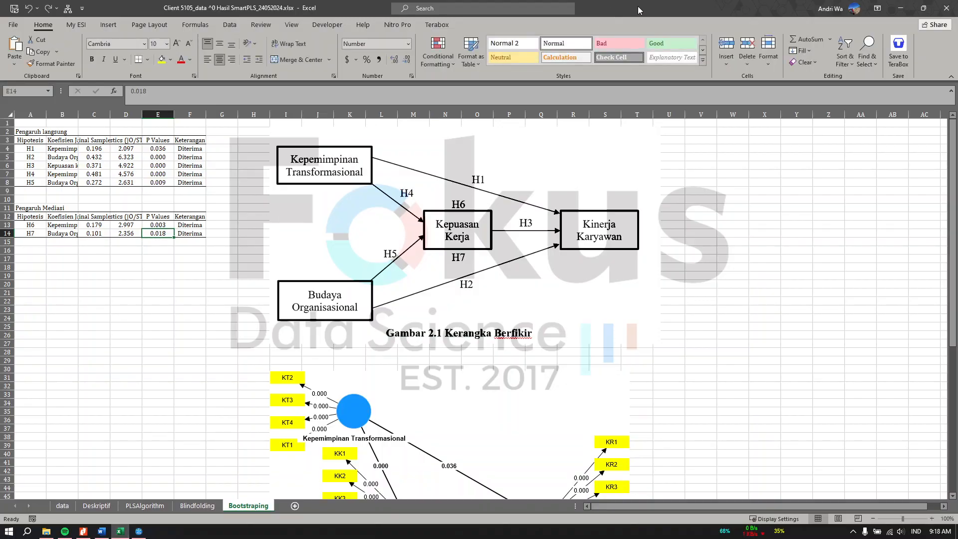
pyautogui.moveTo(638, 10); pyautogui.dragTo(0, 186)
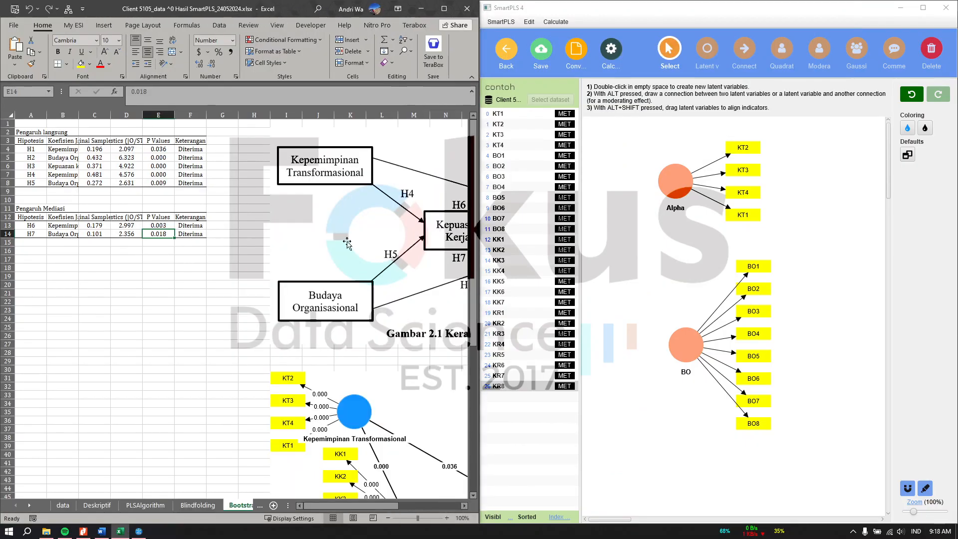
pyautogui.click(96, 504)
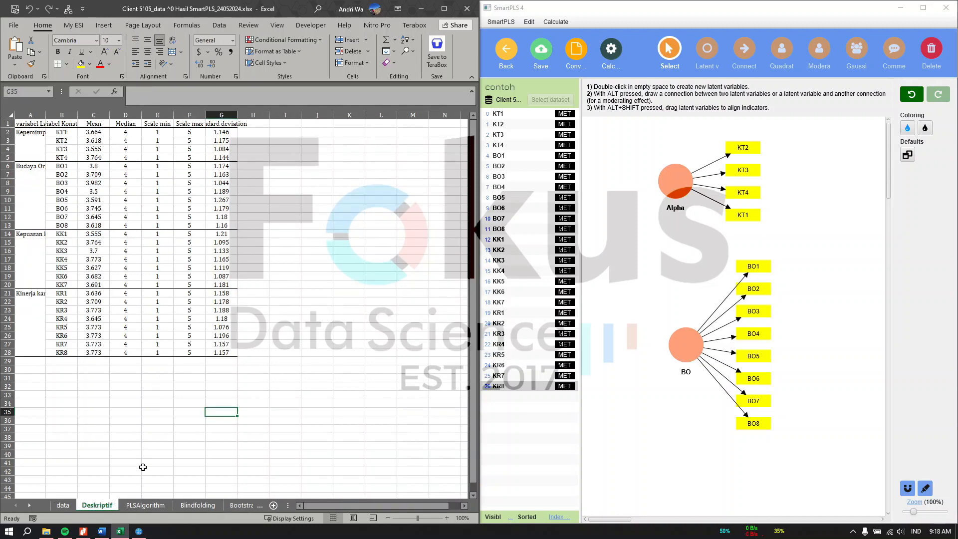
pyautogui.click(145, 505)
pyautogui.click(63, 505)
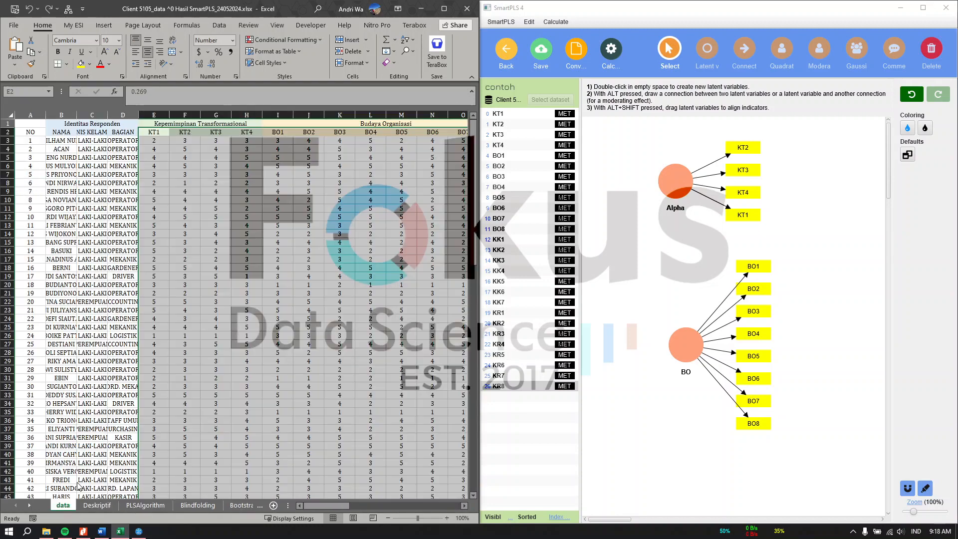
# Highlight the Kepemimpinan Transformasional heading in E1 and open the Alpha construct's settings.
pyautogui.click(185, 124)
pyautogui.moveTo(230, 92); pyautogui.dragTo(105, 92)
pyautogui.hotkey('ctrl', 'c')
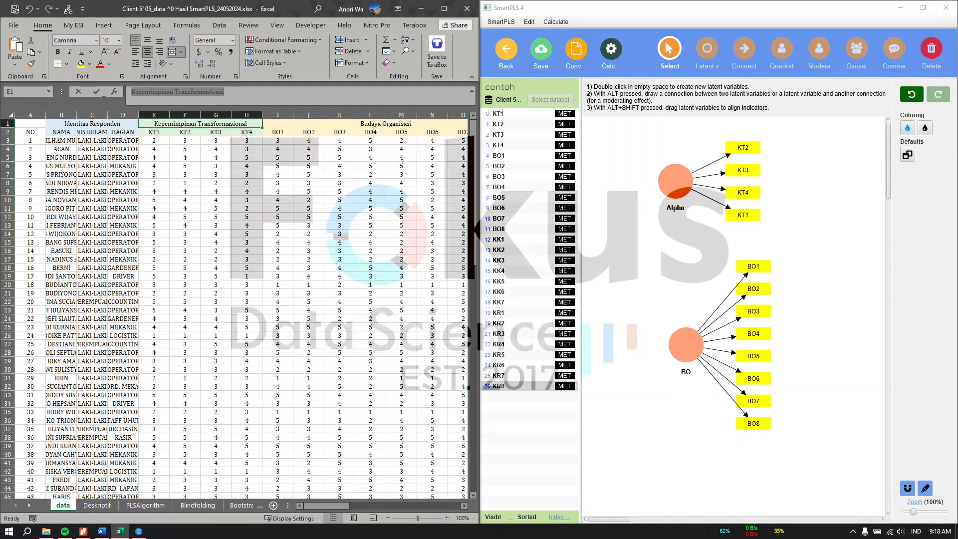
pyautogui.doubleClick(668, 182)
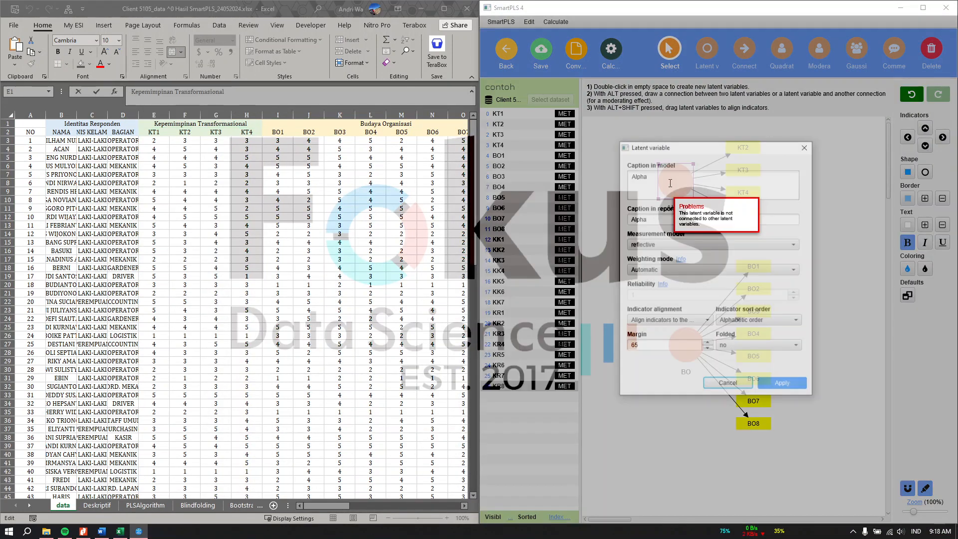
# Replace the construct caption Alpha with 'Kepemimpinan Transformasional'.
pyautogui.click(667, 182)
pyautogui.hotkey('ctrl', 'a')
pyautogui.hotkey('ctrl', 'v')
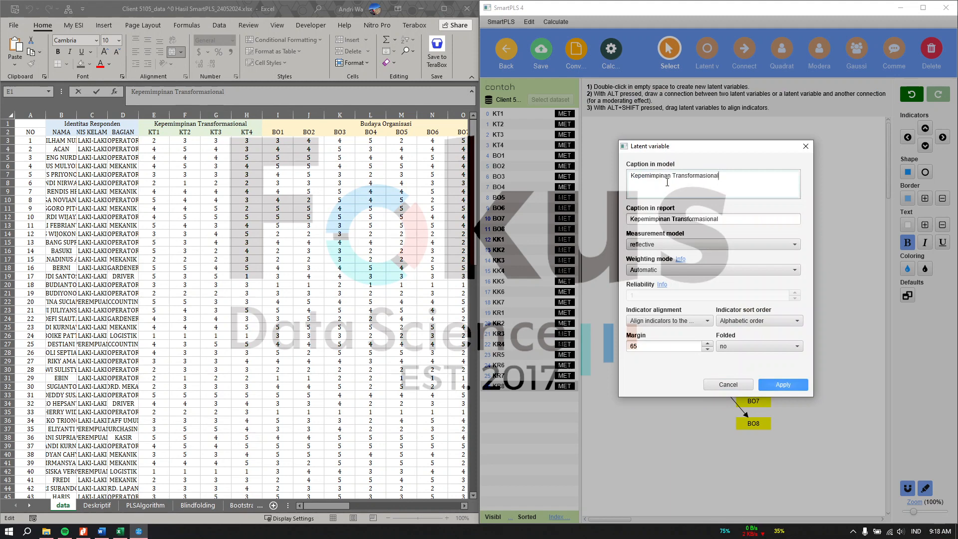
pyautogui.click(786, 380)
# Copy the Budaya Organisasi header from Excel and use it as the BO construct's caption.
pyautogui.hotkey('alt', 'Tab')
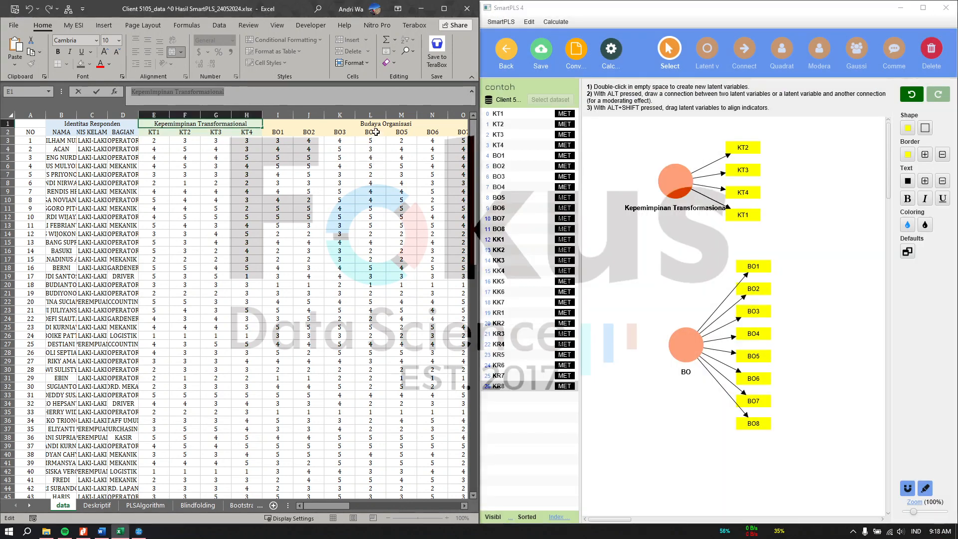
pyautogui.click(372, 124)
pyautogui.tripleClick(157, 94)
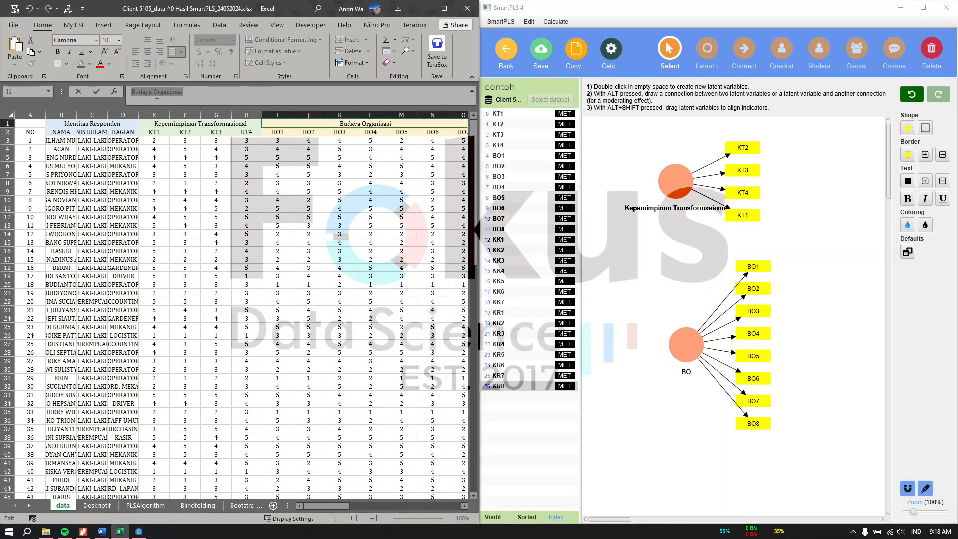
pyautogui.rightClick(157, 93)
pyautogui.click(175, 113)
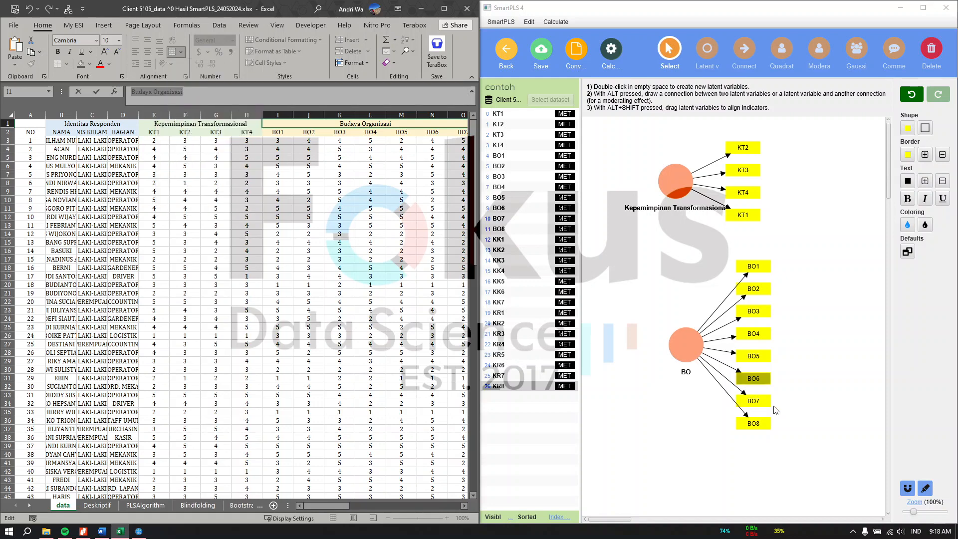
pyautogui.doubleClick(683, 345)
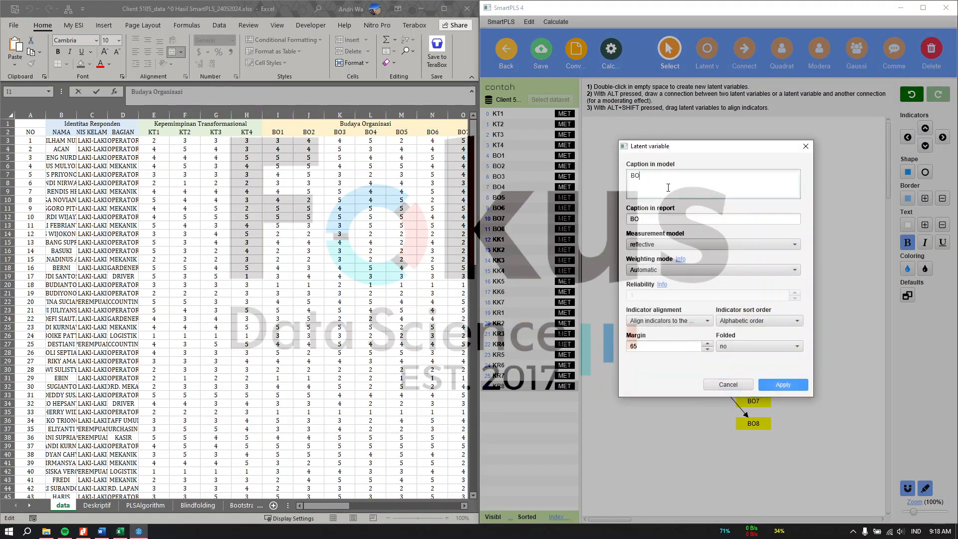
pyautogui.hotkey('ctrl', 'a')
pyautogui.hotkey('ctrl', 'v')
pyautogui.click(782, 384)
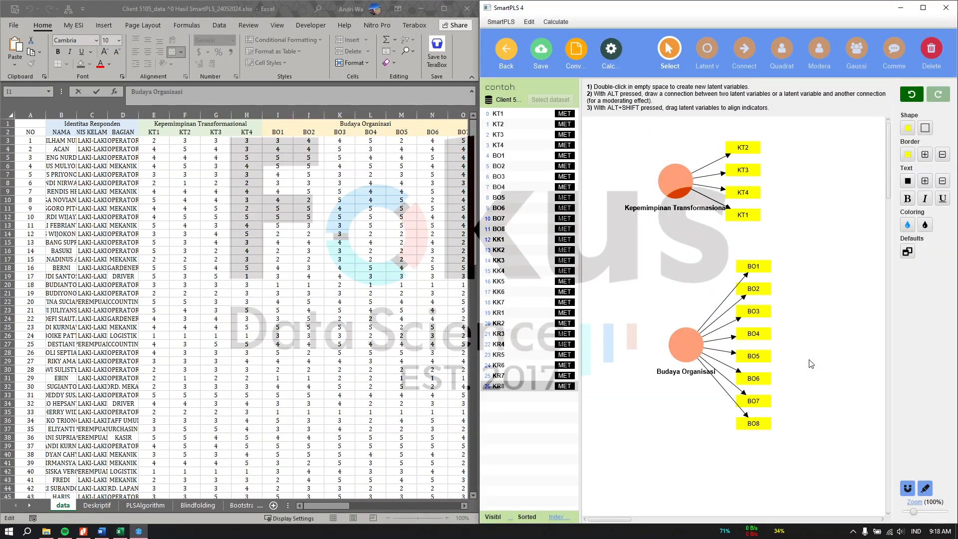
# Caption the KK construct 'Kepuasan kerja' from the spreadsheet's Q1 header.
pyautogui.hscroll(5, 807, 359)
pyautogui.hscroll(1, 808, 361)
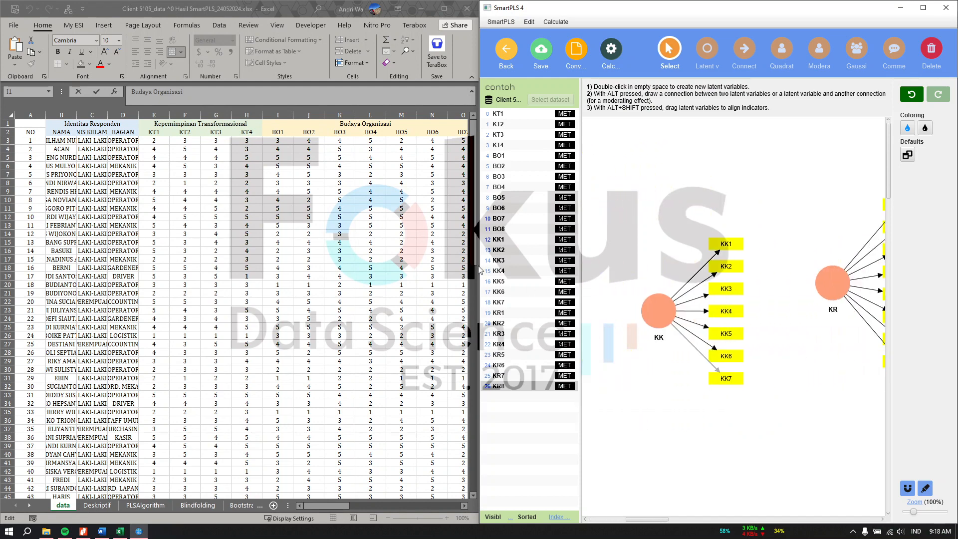
pyautogui.click(400, 255)
pyautogui.hscroll(5, 400, 254)
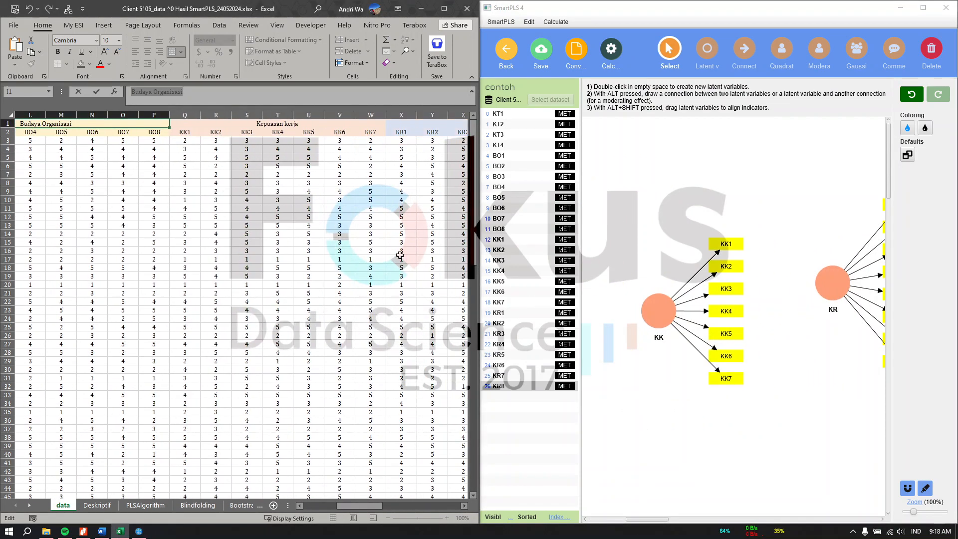
pyautogui.click(190, 124)
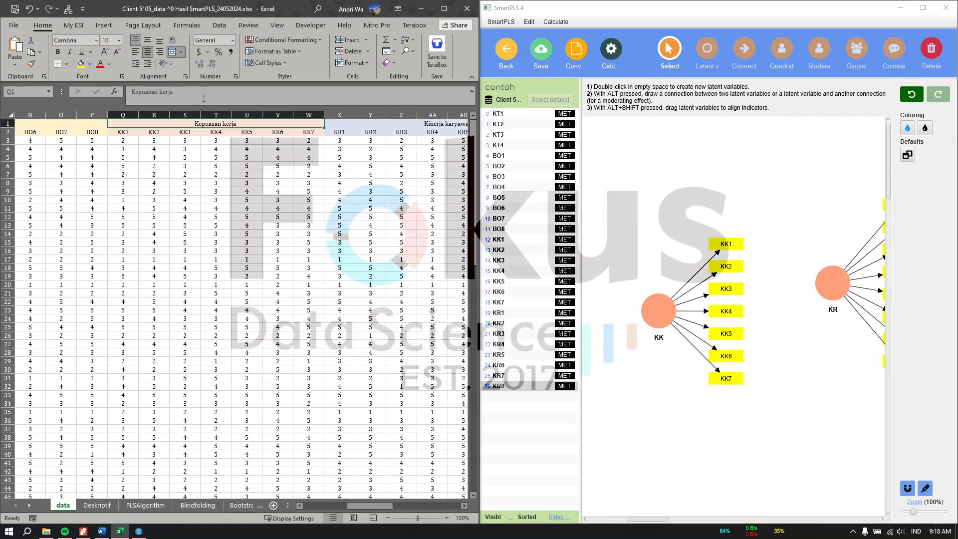
pyautogui.click(658, 314)
pyautogui.doubleClick(657, 312)
pyautogui.hotkey('ctrl', 'v')
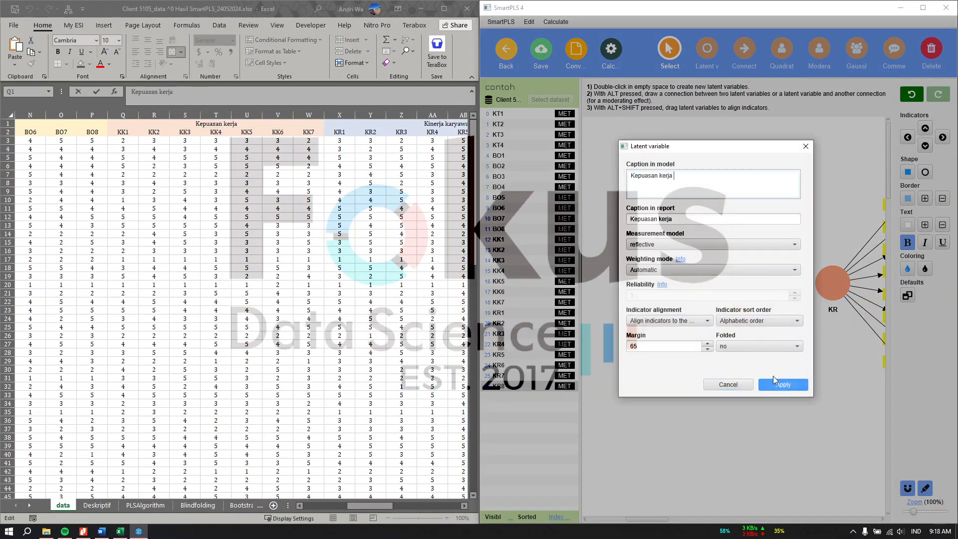
pyautogui.click(783, 384)
# Caption the KR construct 'Kinerja karyawan' from the spreadsheet's X1 header.
pyautogui.hscroll(3, 259, 258)
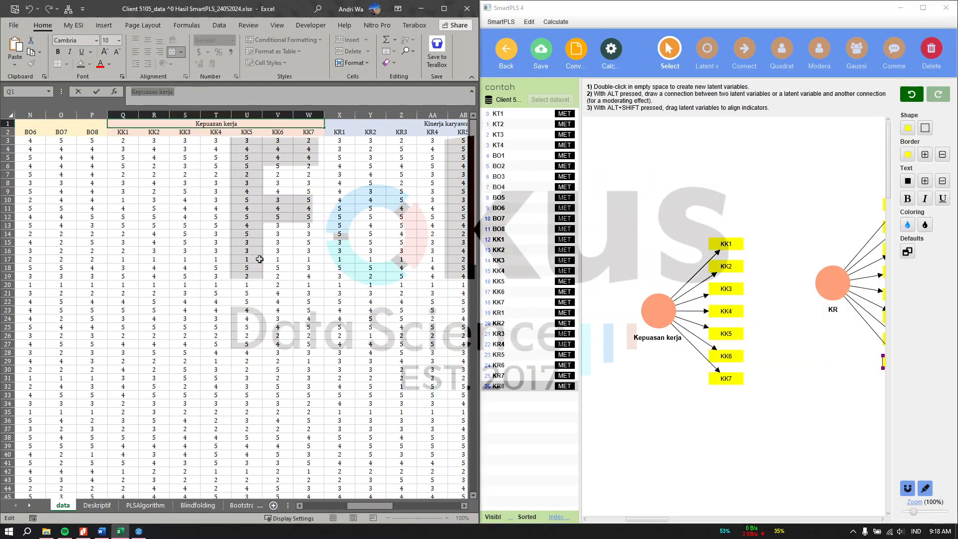
pyautogui.click(289, 122)
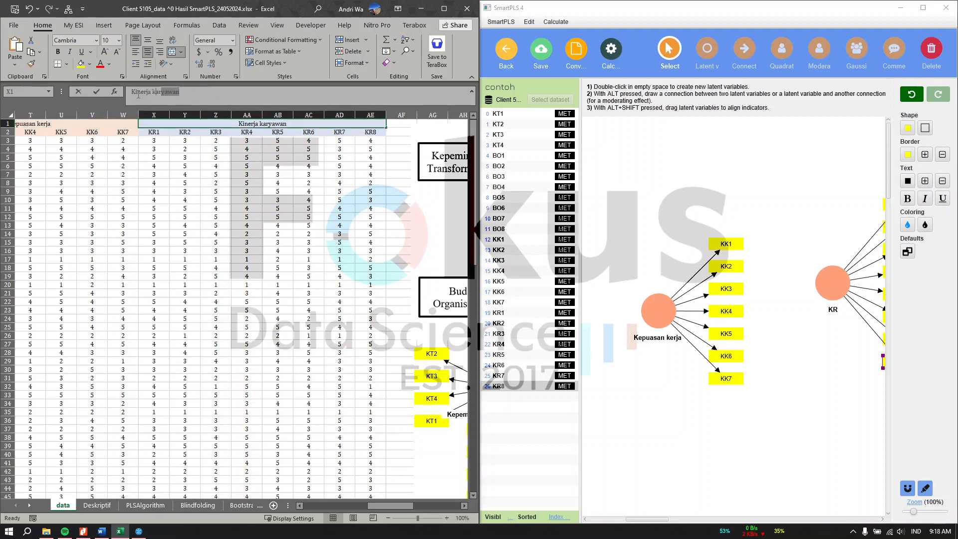
pyautogui.click(816, 339)
pyautogui.click(836, 293)
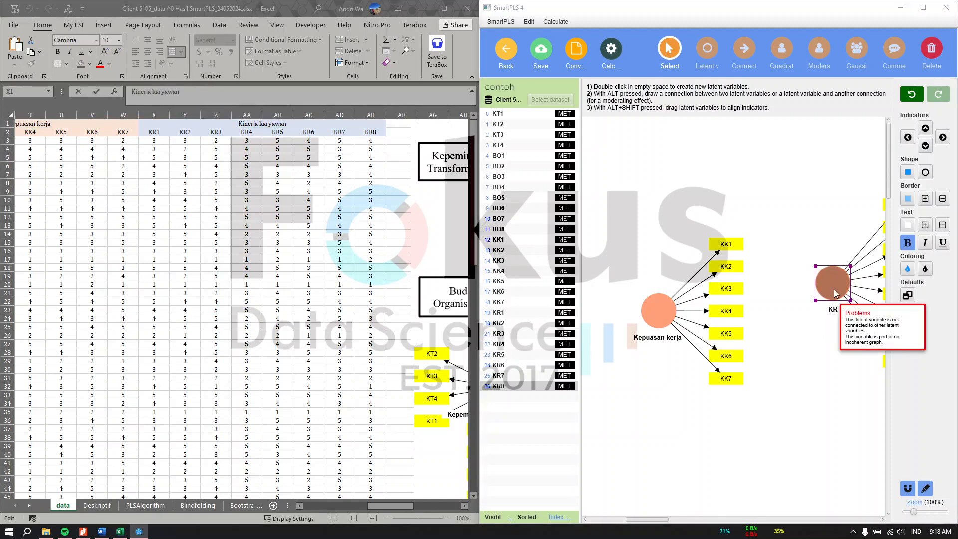
pyautogui.doubleClick(836, 293)
pyautogui.hotkey('ctrl', 'v')
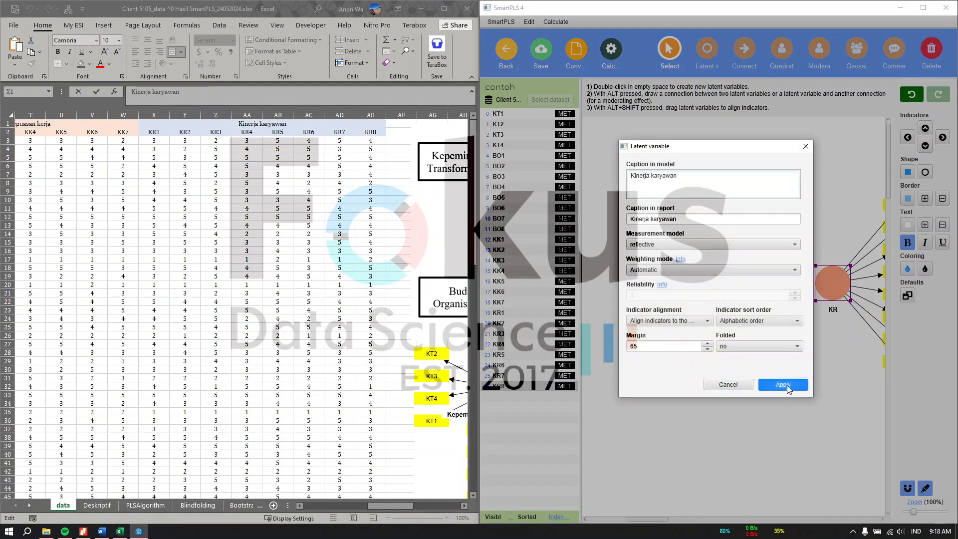
pyautogui.click(782, 385)
pyautogui.click(797, 422)
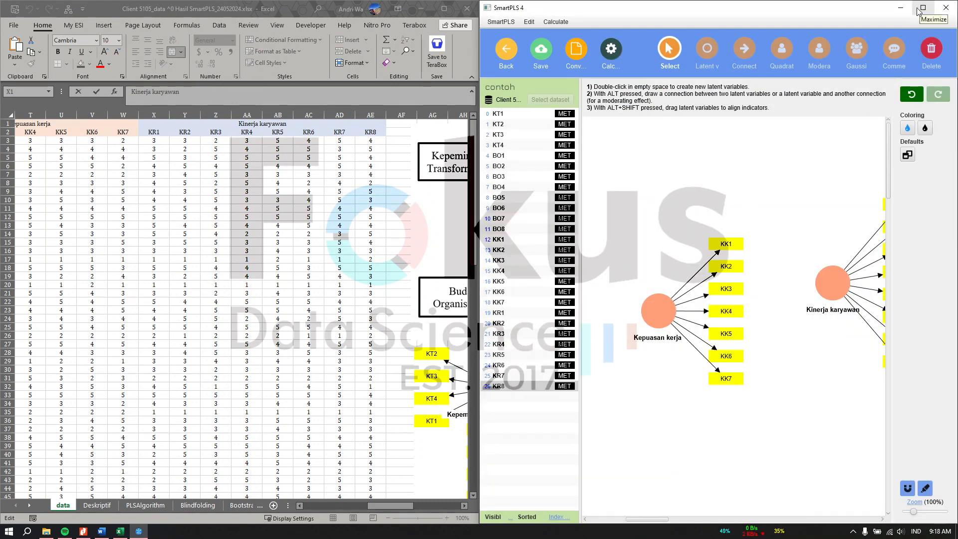
# Move Budaya Organisasi to the lower left and Kepuasan kerja further left.
pyautogui.click(413, 357)
pyautogui.hscroll(4, 394, 411)
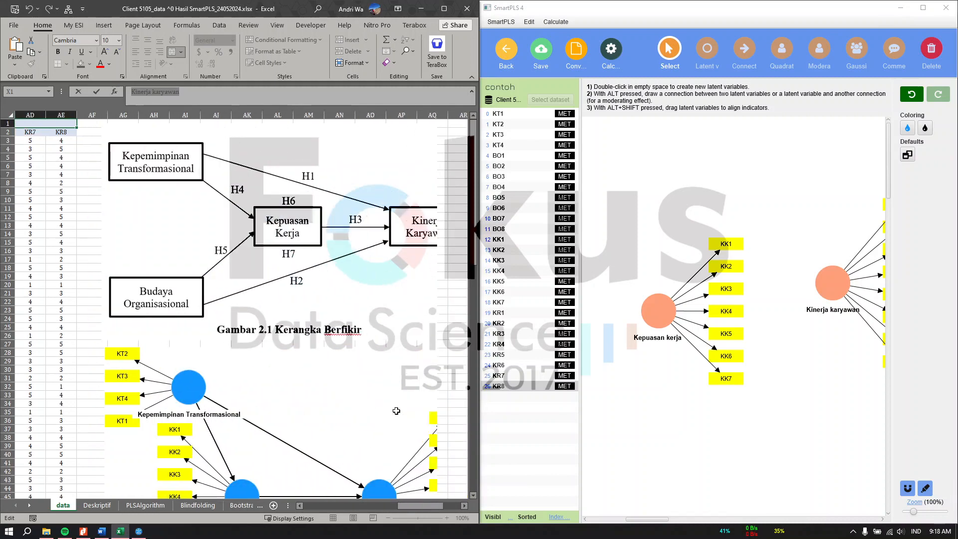
pyautogui.scroll(-4, 353, 419)
pyautogui.click(693, 441)
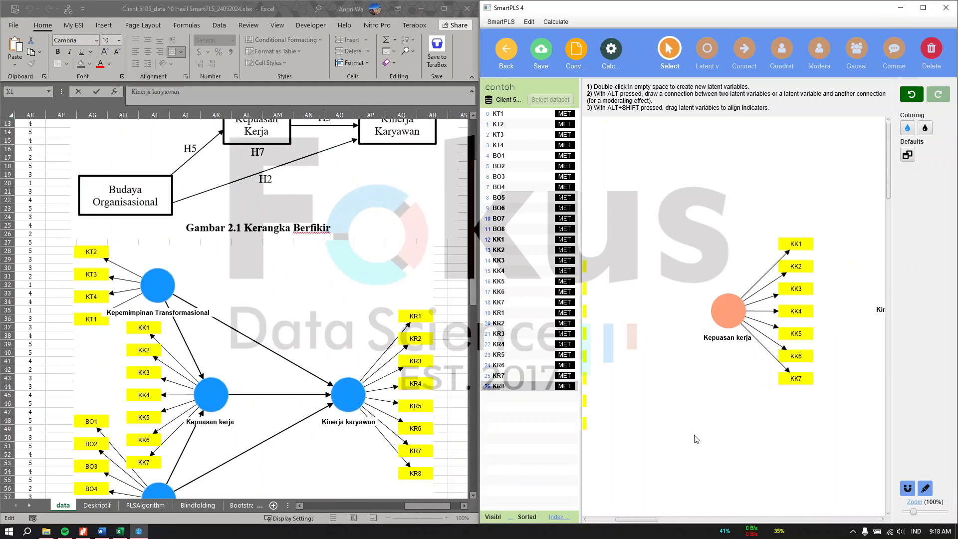
pyautogui.hscroll(-5, 696, 440)
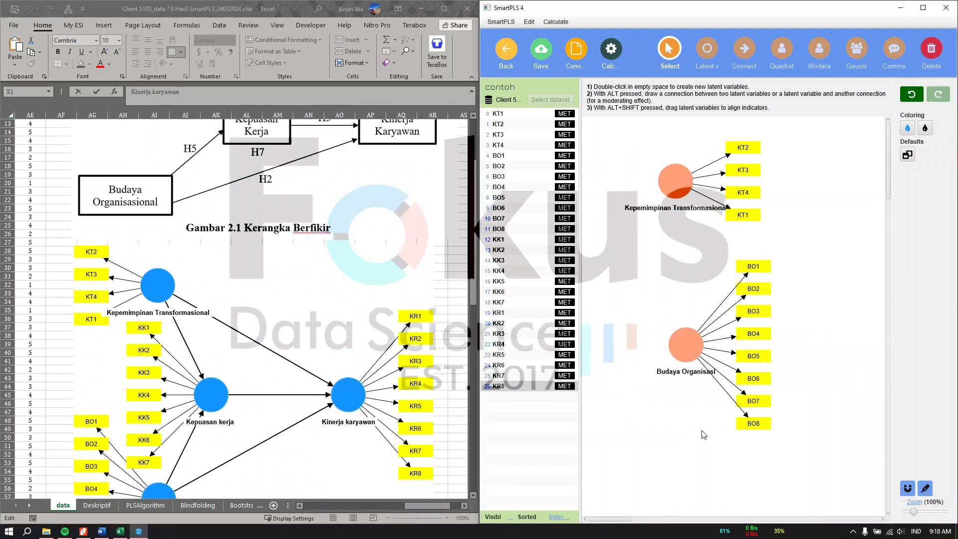
pyautogui.moveTo(695, 339); pyautogui.dragTo(686, 407)
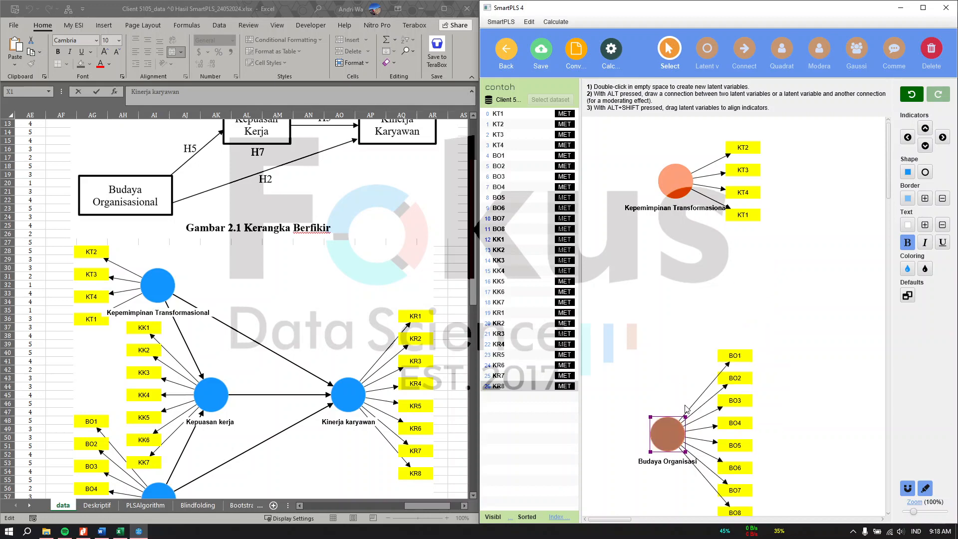
pyautogui.hscroll(5, 686, 407)
pyautogui.click(778, 305)
pyautogui.moveTo(778, 305); pyautogui.dragTo(683, 298)
# Maximize the model window and reposition Budaya Organisasi and Kepemimpinan Transformasional.
pyautogui.click(922, 8)
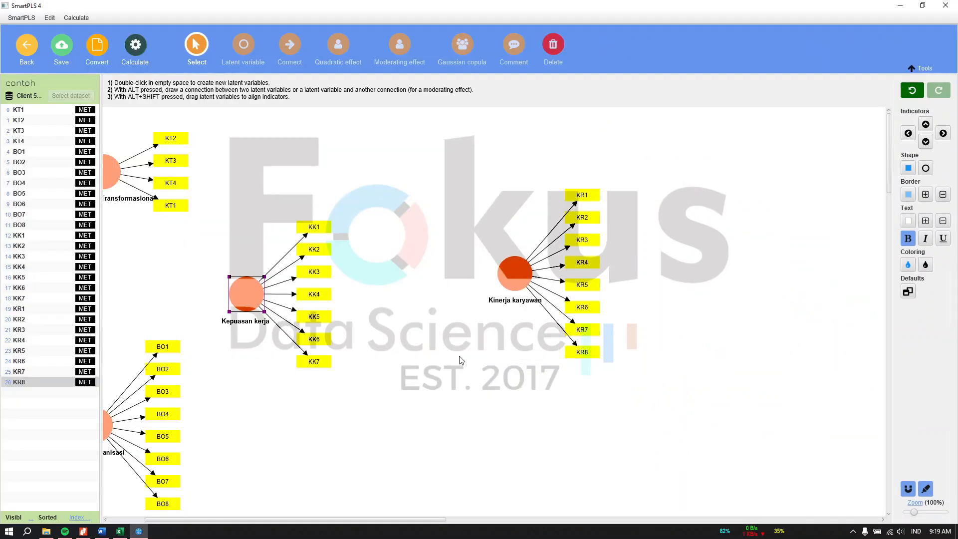
pyautogui.hscroll(-3, 417, 382)
pyautogui.moveTo(188, 424); pyautogui.dragTo(200, 392)
pyautogui.moveTo(196, 172); pyautogui.dragTo(200, 189)
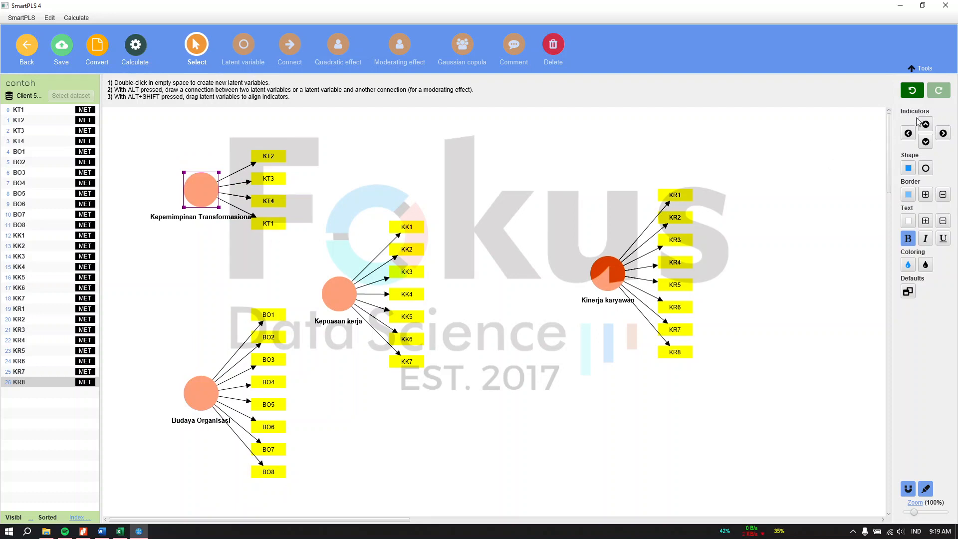
pyautogui.click(417, 175)
pyautogui.click(198, 195)
# Place the KT, BO and KK indicators on their constructs' left sides.
pyautogui.click(908, 134)
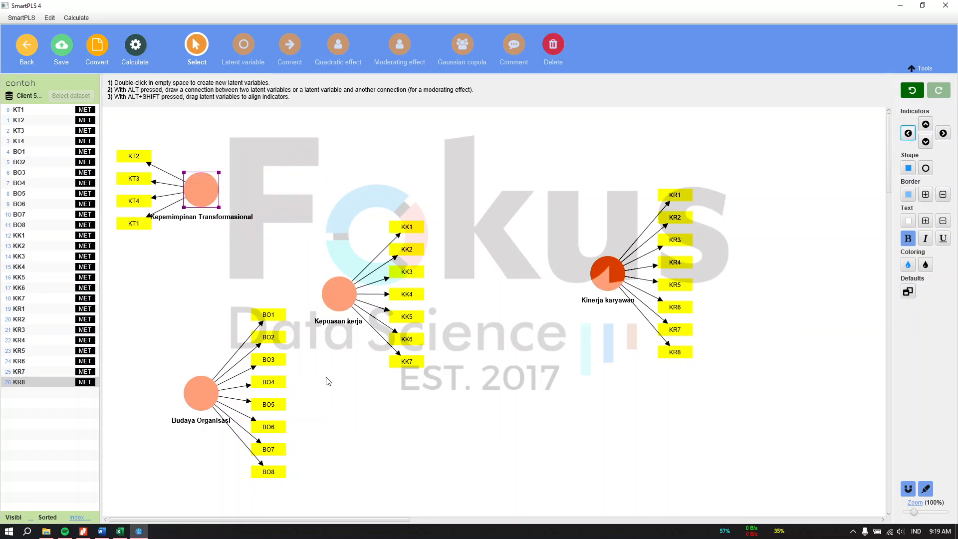
pyautogui.click(201, 392)
pyautogui.click(908, 134)
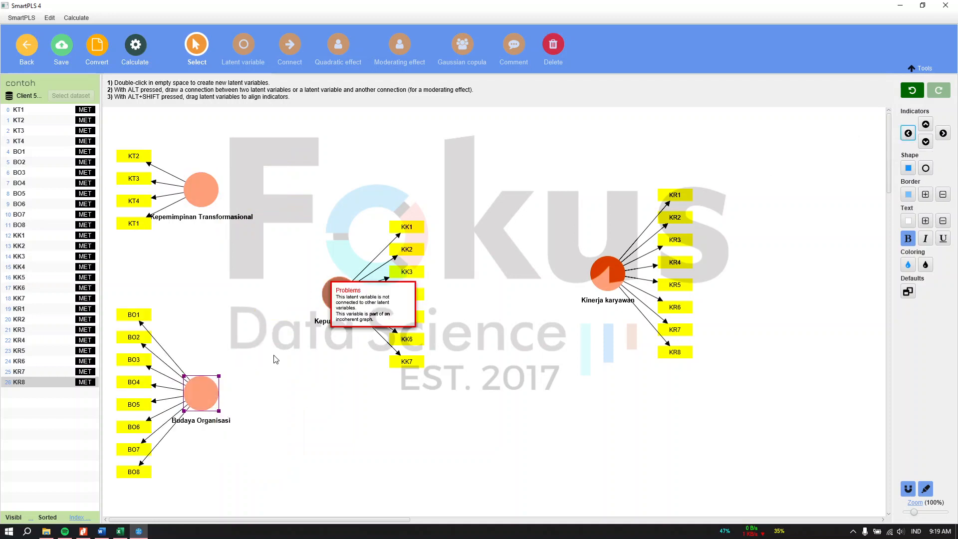
pyautogui.moveTo(196, 401); pyautogui.dragTo(274, 420)
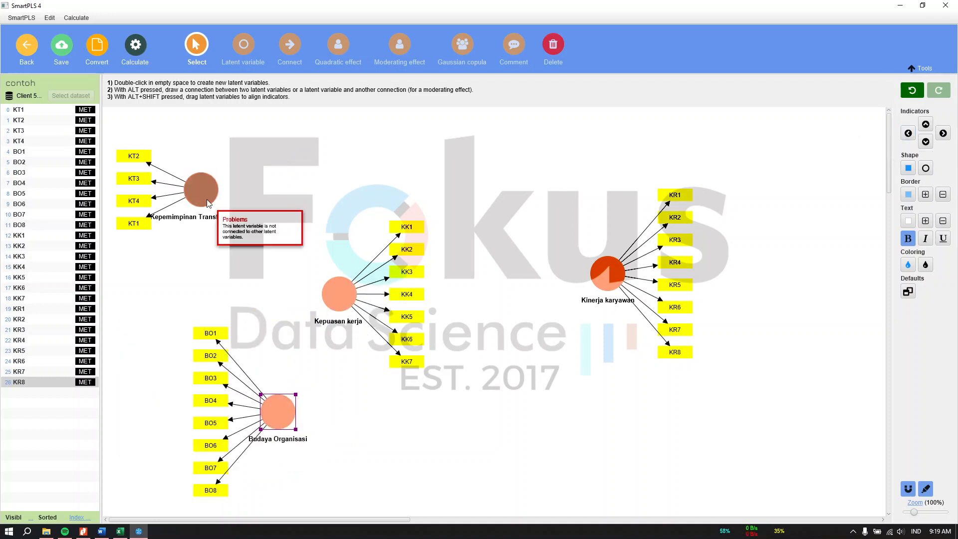
pyautogui.moveTo(200, 192); pyautogui.dragTo(312, 178)
pyautogui.click(335, 299)
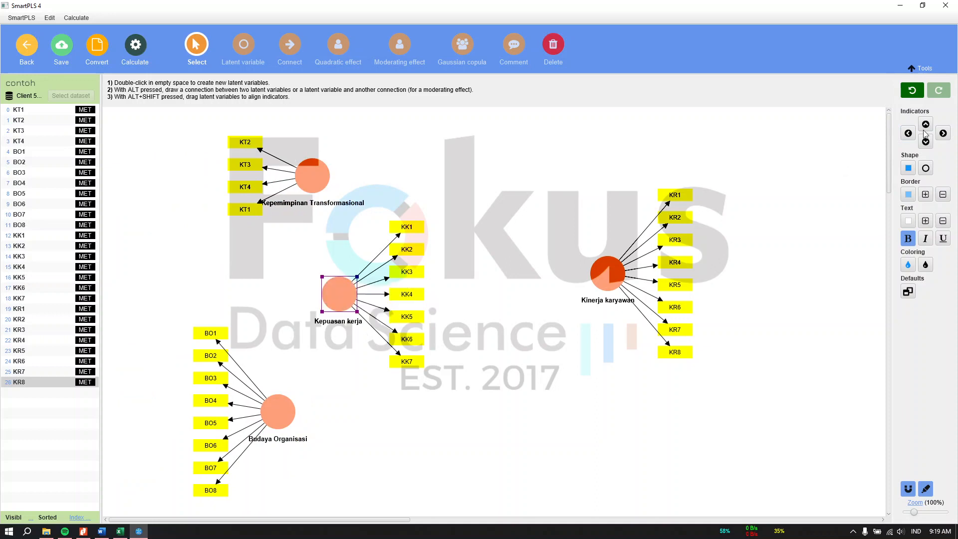
pyautogui.click(907, 134)
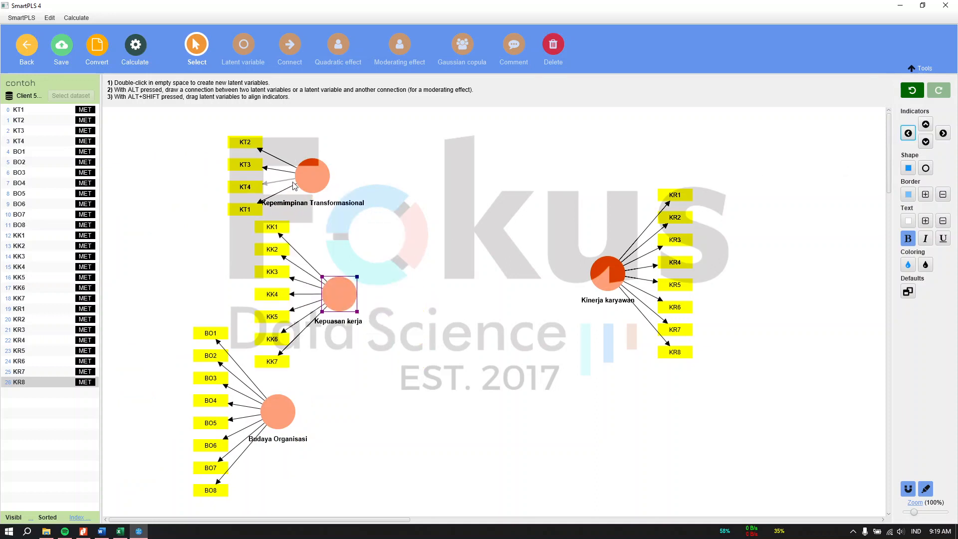
# Shift Kepemimpinan Transformasional and centre Kinerja karyawan, then view Excel's framework diagram.
pyautogui.moveTo(310, 183); pyautogui.dragTo(276, 175)
pyautogui.click(611, 277)
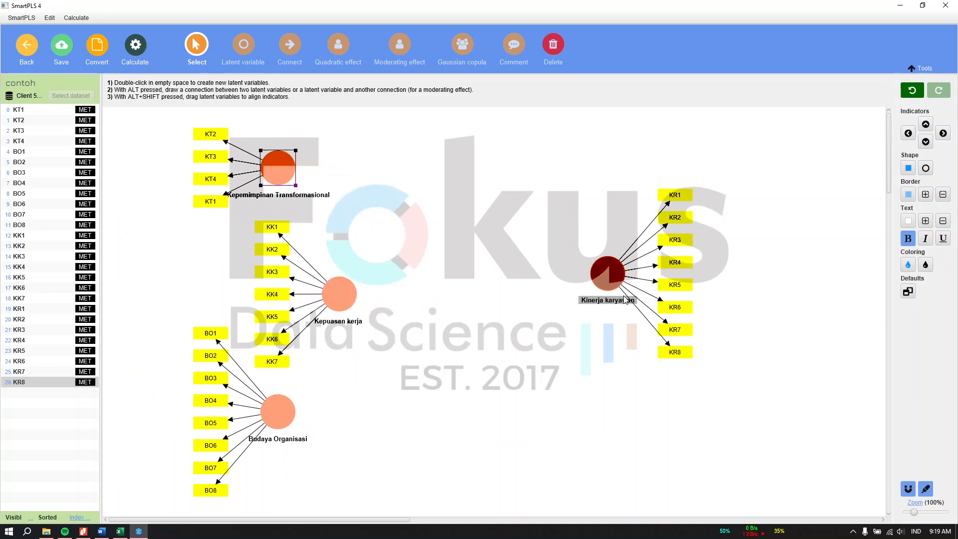
pyautogui.moveTo(611, 278); pyautogui.dragTo(476, 306)
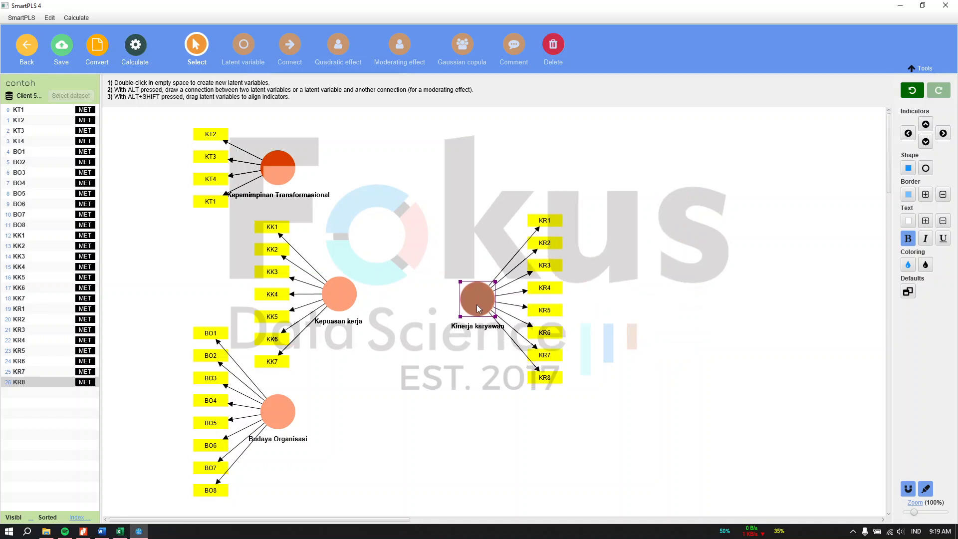
pyautogui.click(446, 253)
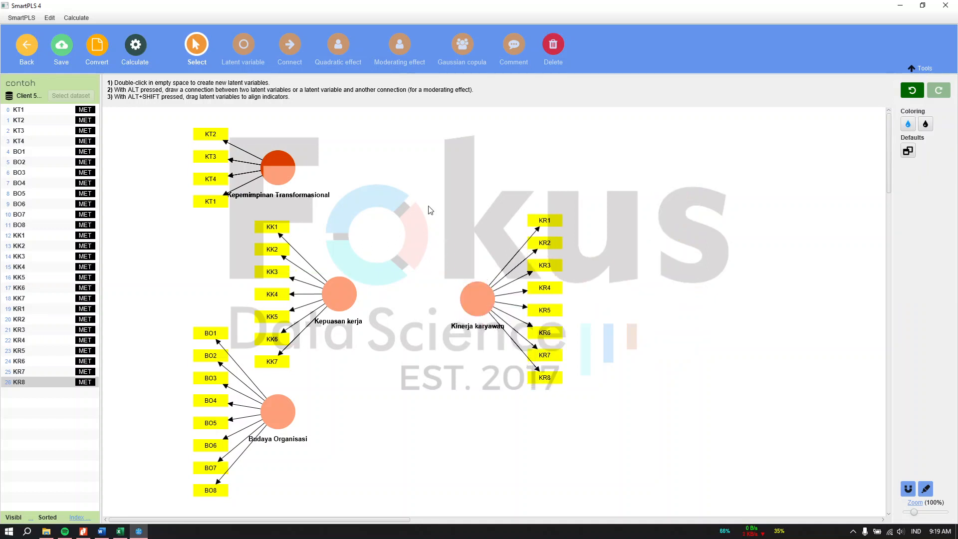
pyautogui.click(125, 533)
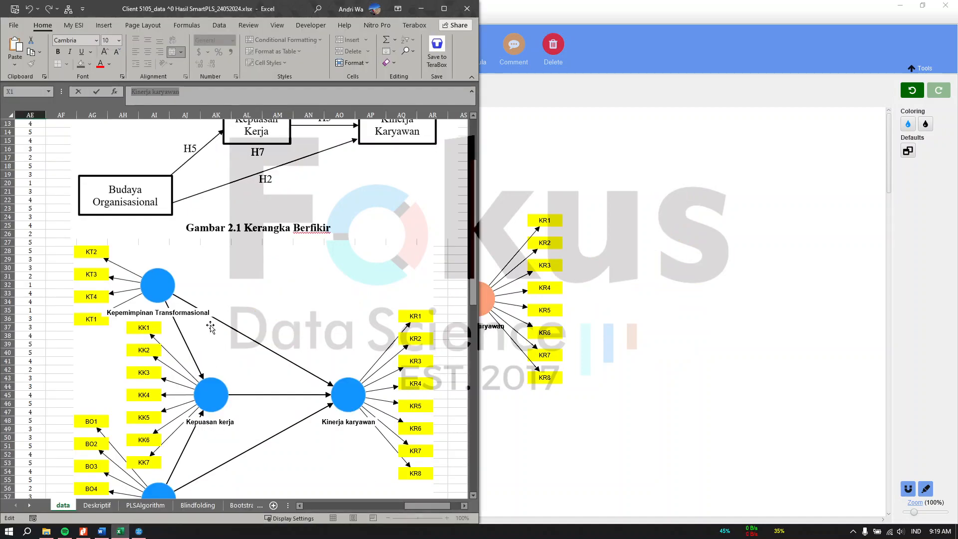
pyautogui.scroll(4, 204, 321)
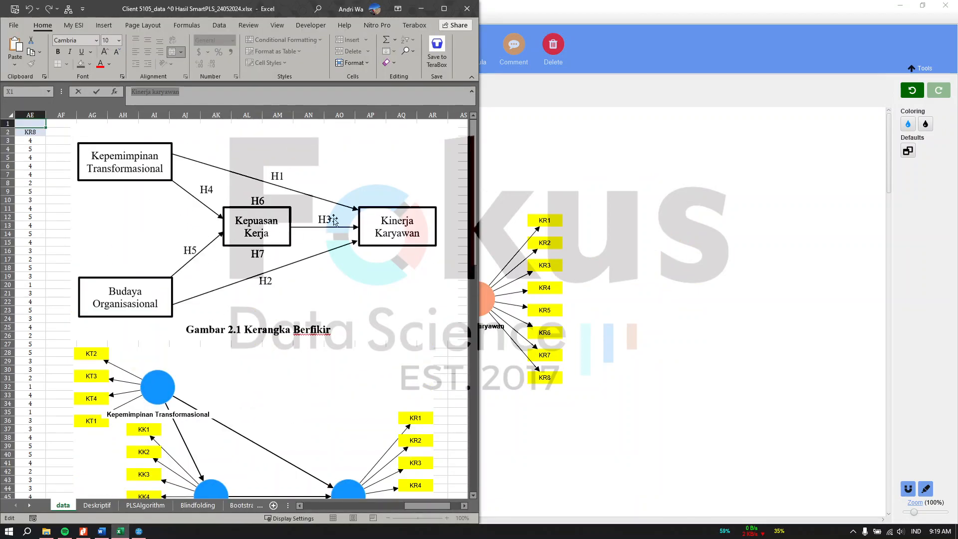
# Draw paths from both predictors to Kepuasan kerja and Kinerja karyawan.
pyautogui.click(489, 166)
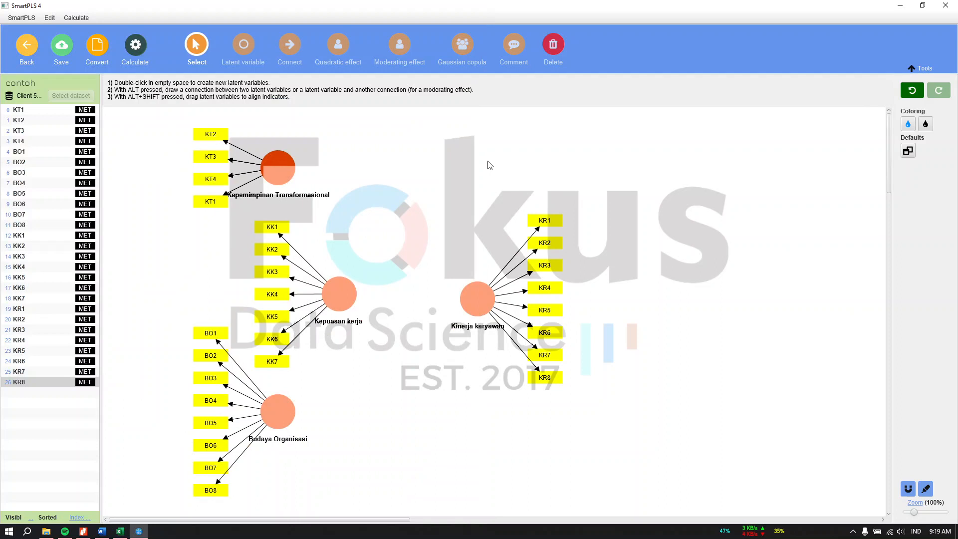
pyautogui.click(291, 50)
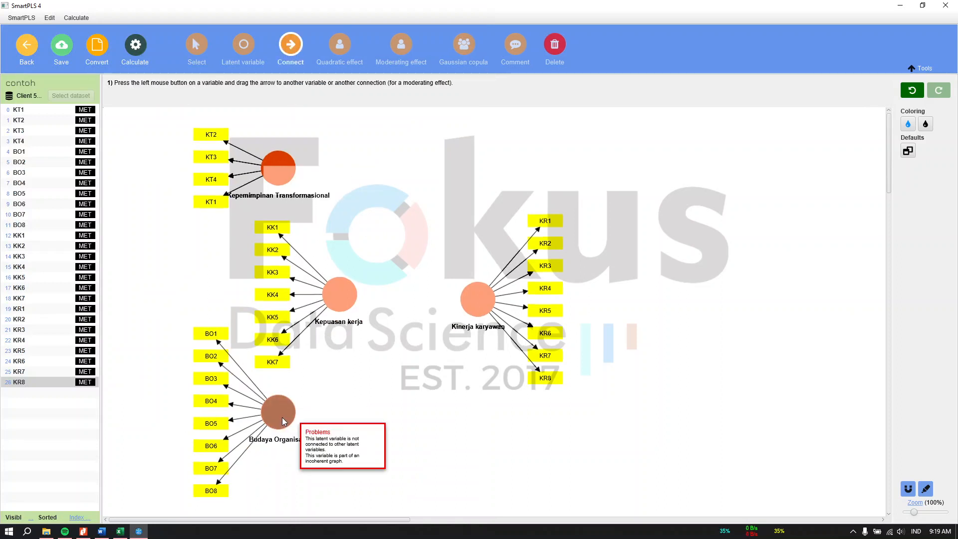
pyautogui.moveTo(278, 412); pyautogui.dragTo(339, 294)
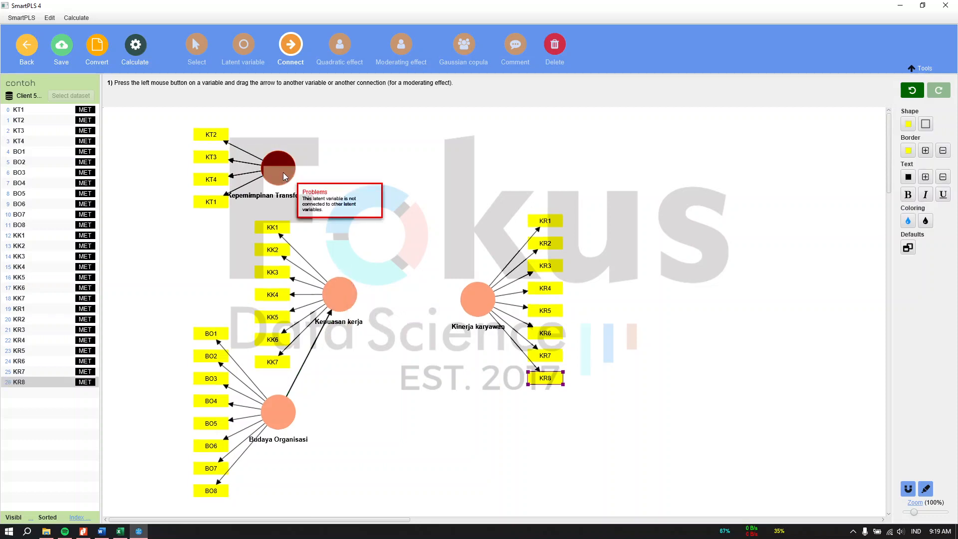
pyautogui.moveTo(287, 179); pyautogui.dragTo(478, 295)
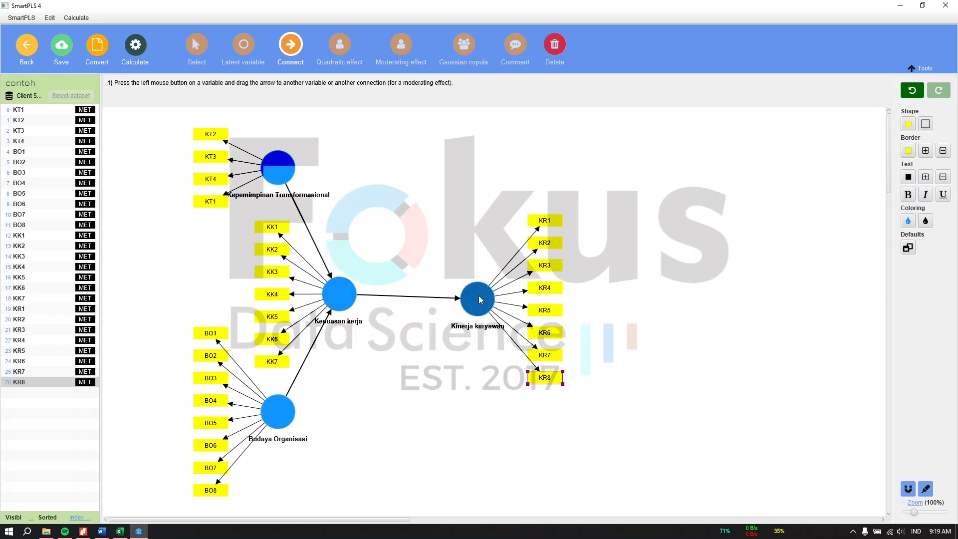
pyautogui.moveTo(285, 172); pyautogui.dragTo(481, 294)
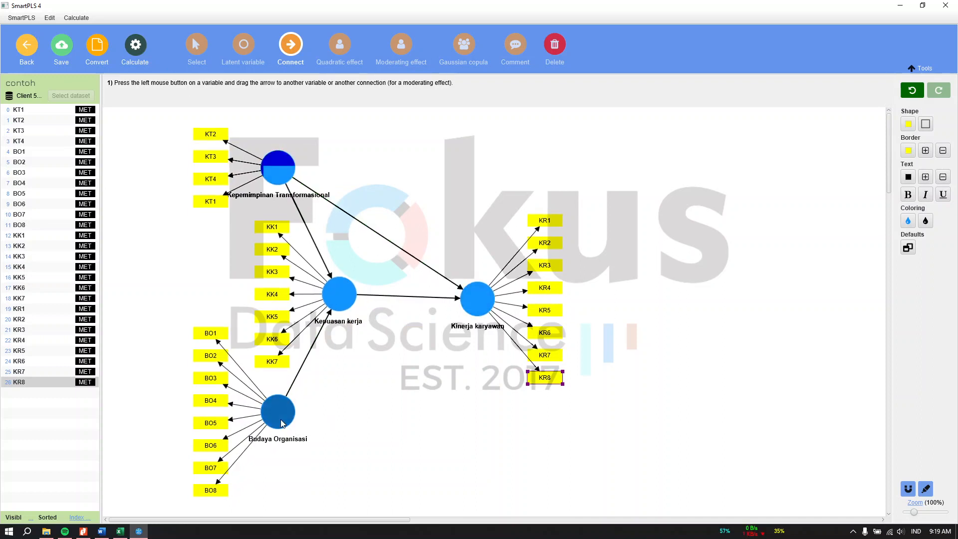
pyautogui.moveTo(278, 421); pyautogui.dragTo(477, 300)
pyautogui.click(200, 48)
# Nudge Budaya Organisasi slightly upward and save the path model.
pyautogui.click(430, 212)
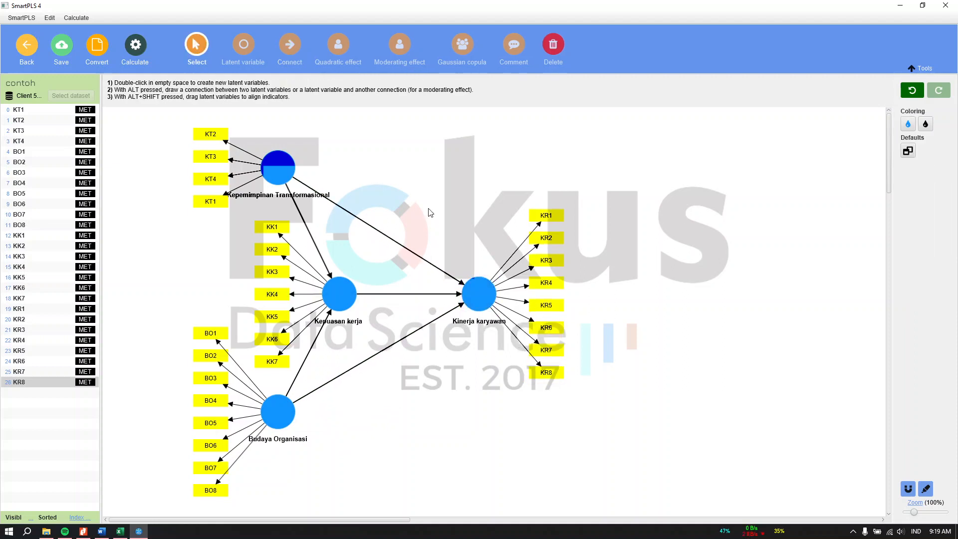
pyautogui.click(279, 413)
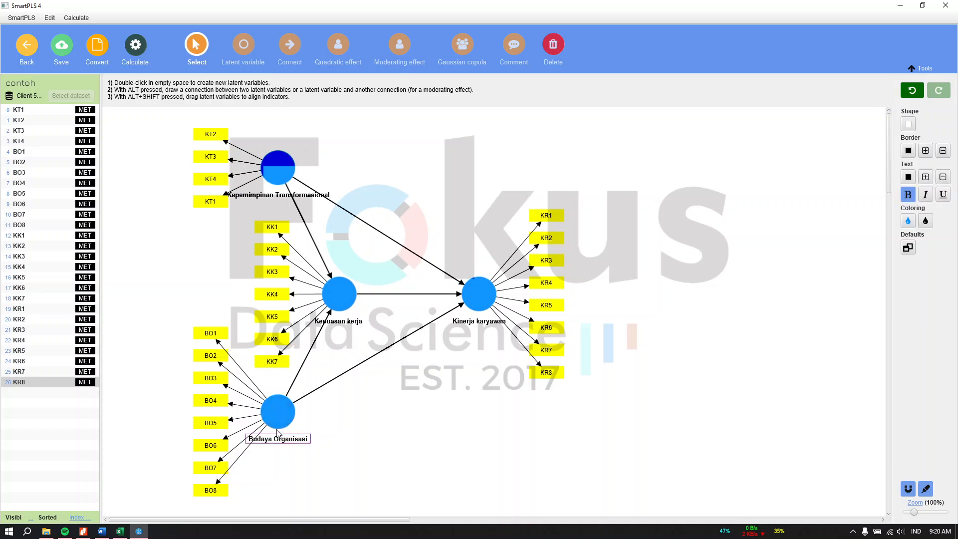
pyautogui.click(354, 425)
pyautogui.click(275, 417)
pyautogui.moveTo(273, 413); pyautogui.dragTo(274, 412)
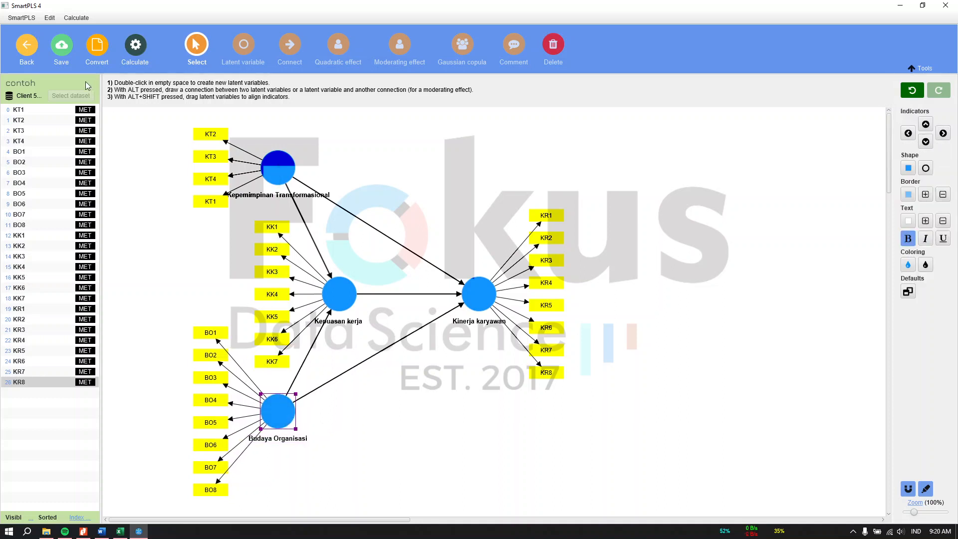
pyautogui.click(61, 47)
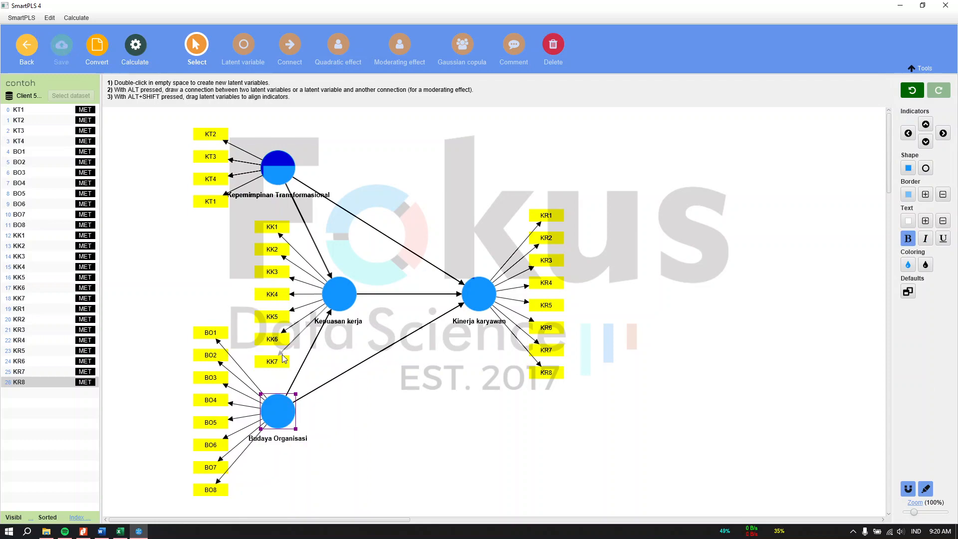
# Scroll the Word report through its Outer Model figure, outer loadings and AVE tables.
pyautogui.click(101, 531)
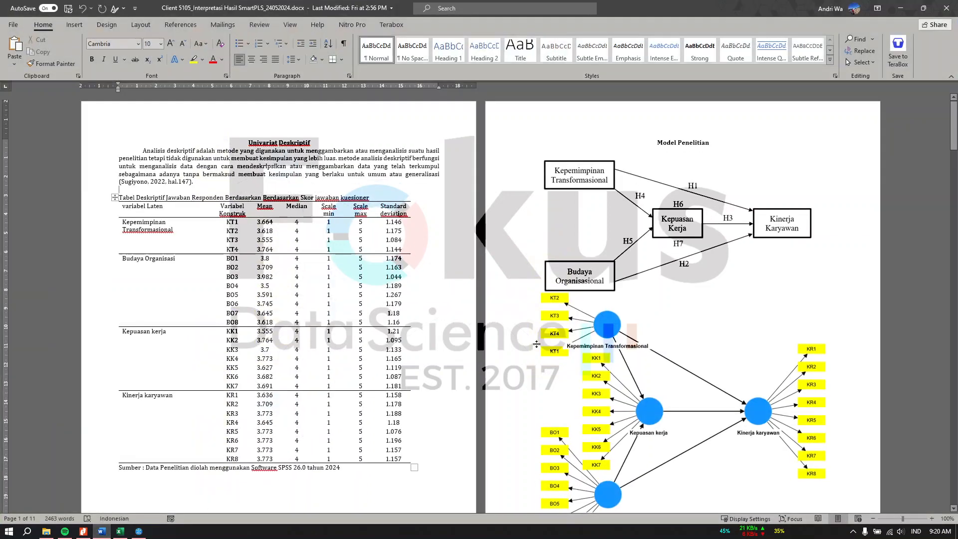
pyautogui.scroll(-10, 543, 337)
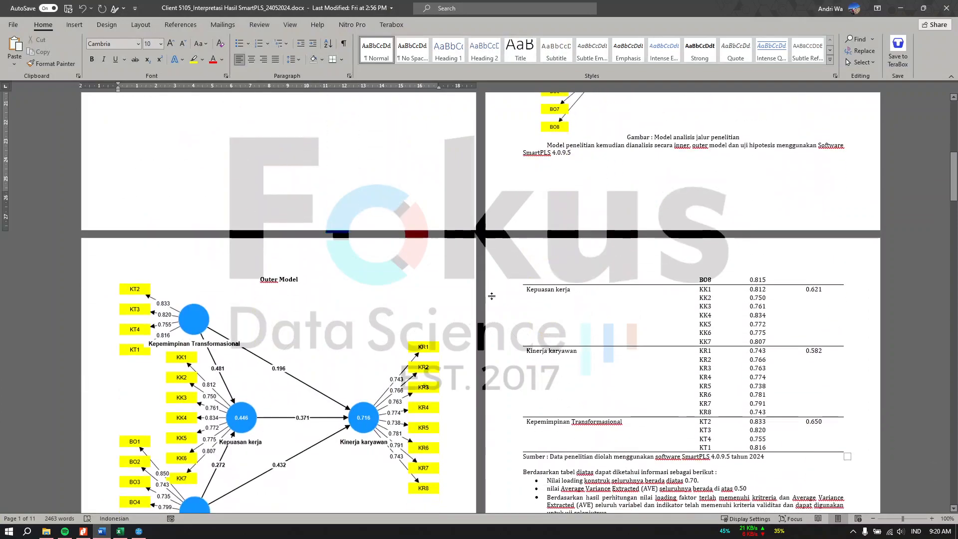
pyautogui.scroll(-10, 335, 286)
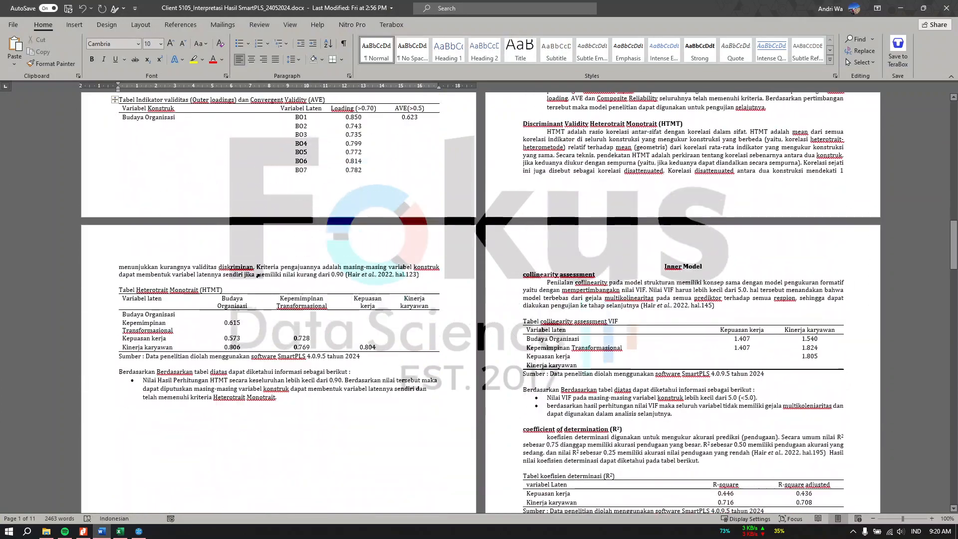
pyautogui.scroll(9, 664, 236)
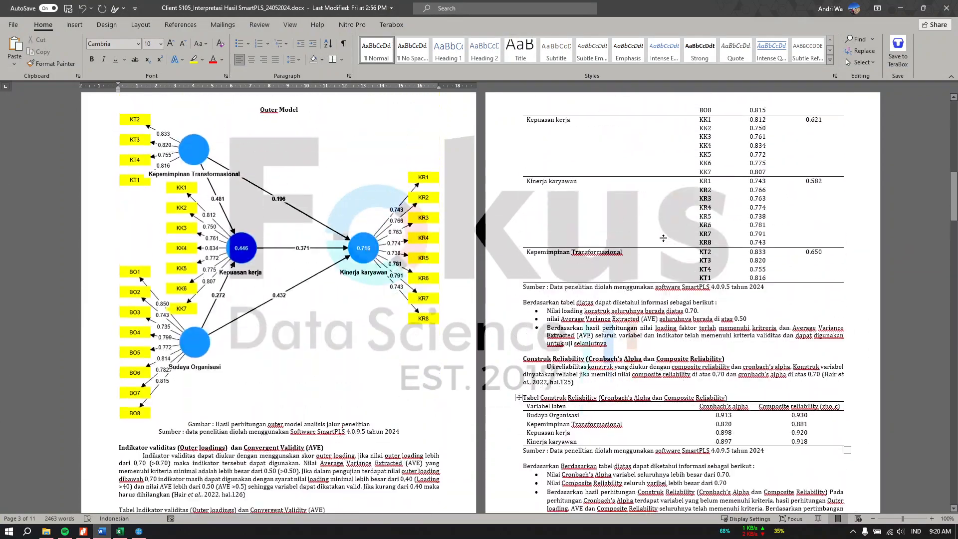
pyautogui.scroll(-4, 701, 330)
pyautogui.scroll(-6, 701, 331)
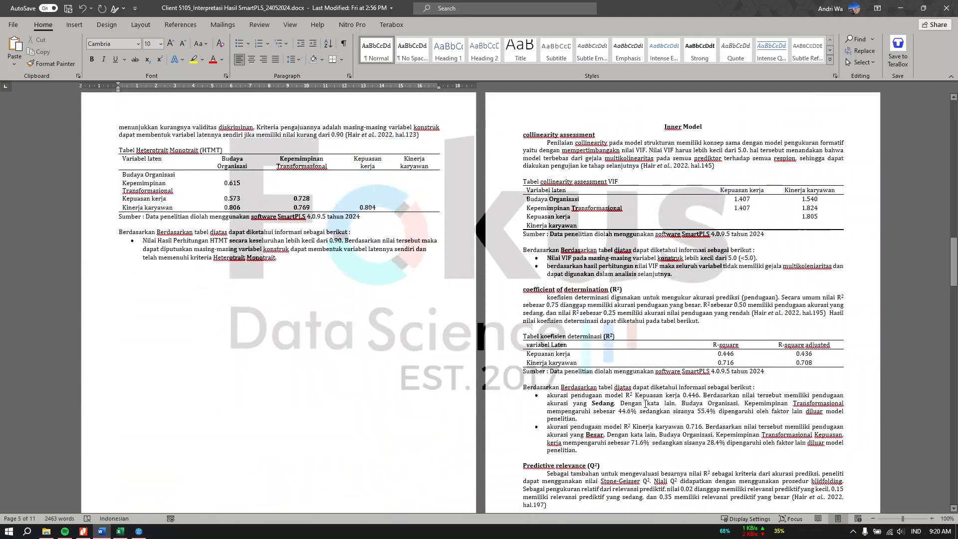
pyautogui.scroll(-20, 646, 403)
pyautogui.scroll(20, 645, 399)
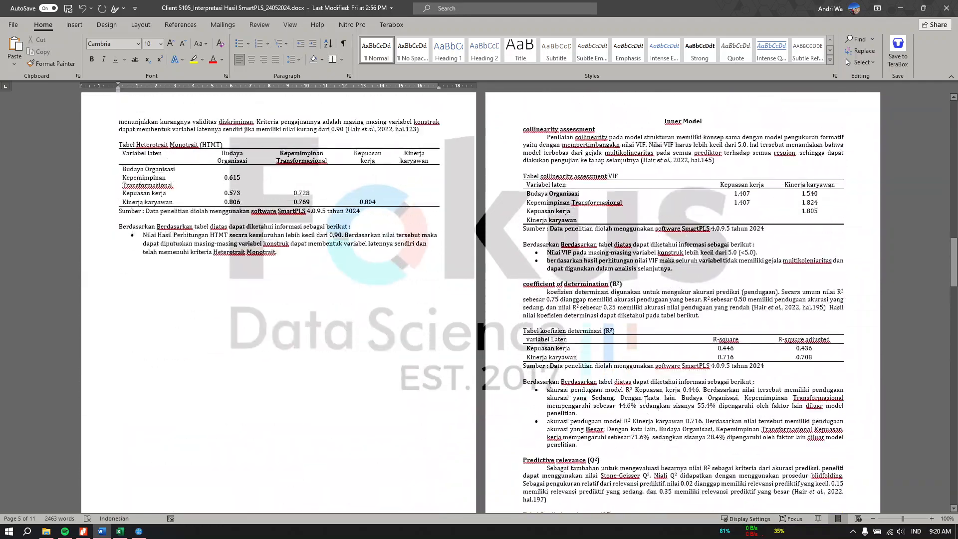
pyautogui.scroll(10, 646, 399)
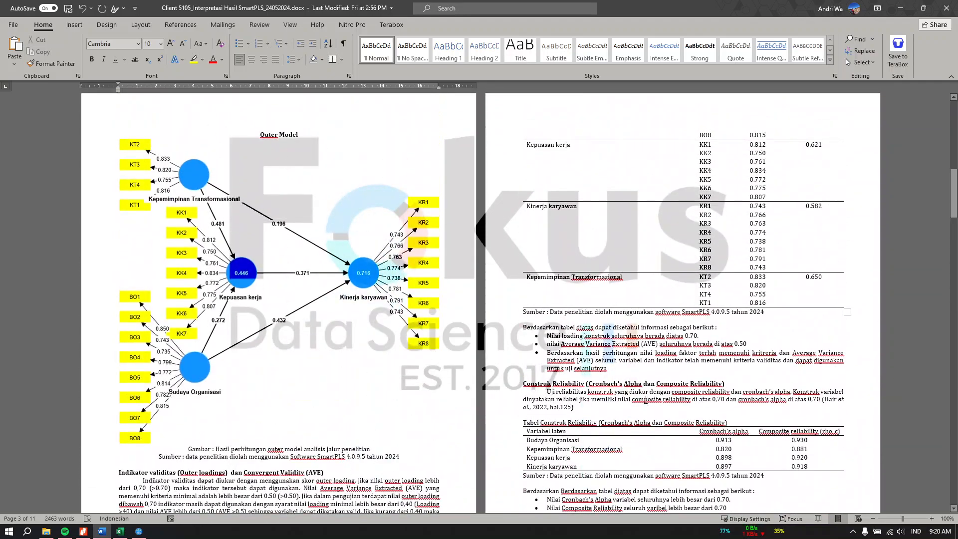
# Run the PLS-SEM algorithm with default settings on the contoh model.
pyautogui.click(901, 8)
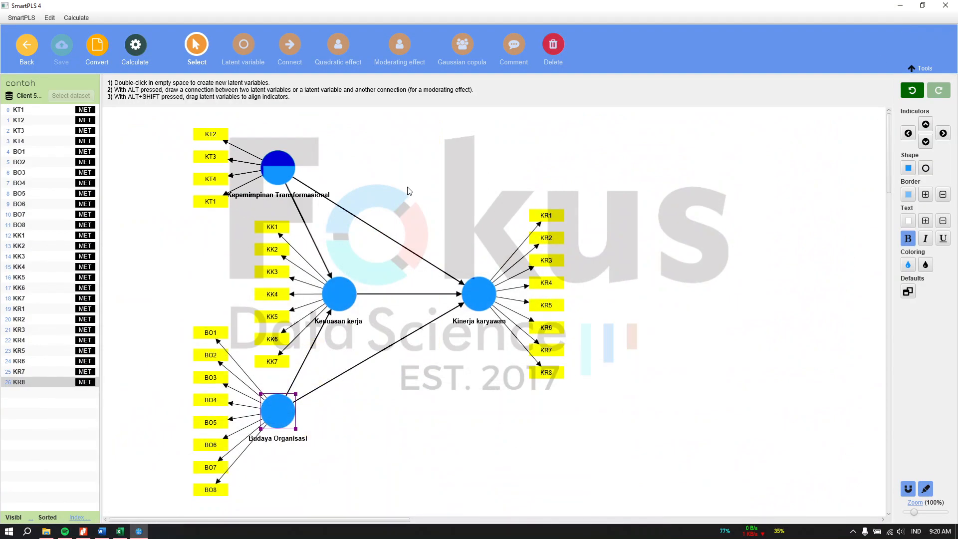
pyautogui.click(136, 50)
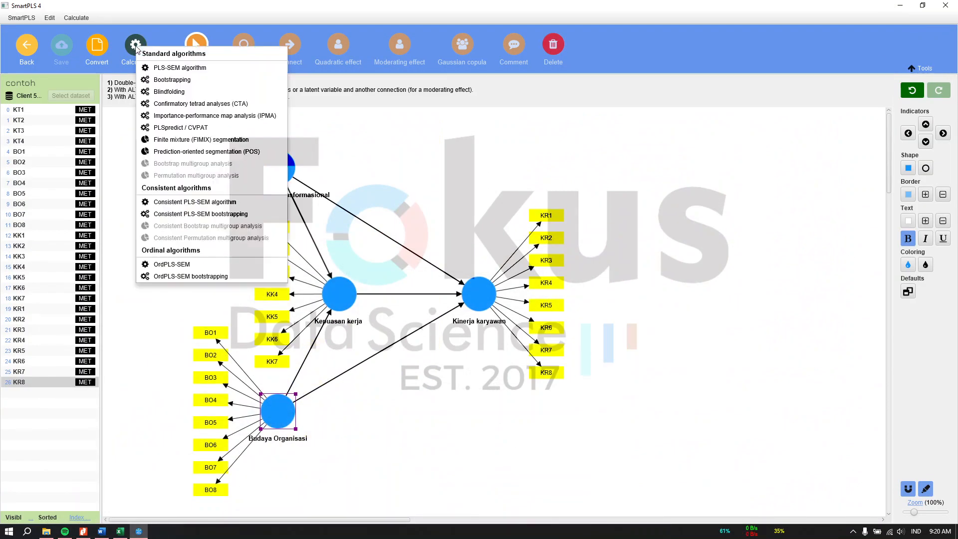
pyautogui.click(204, 73)
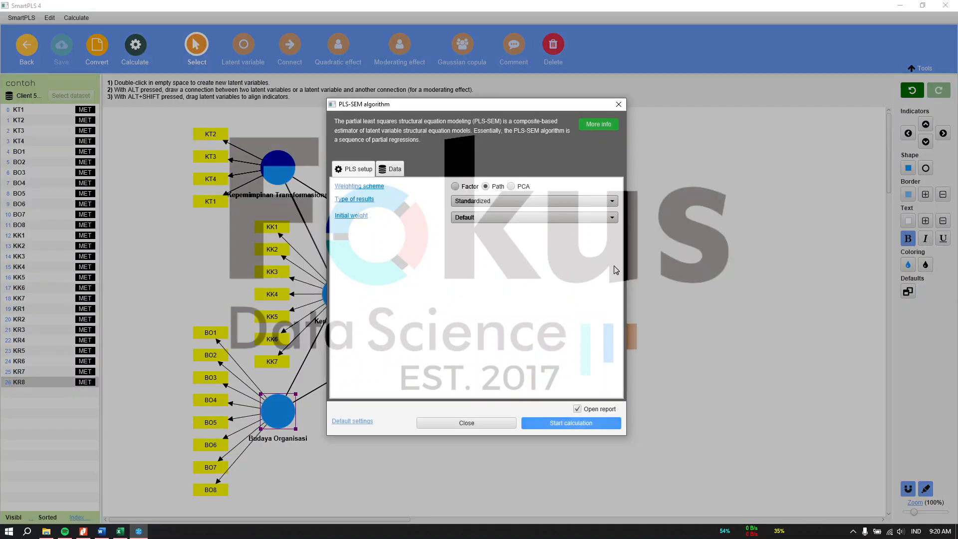
pyautogui.click(587, 424)
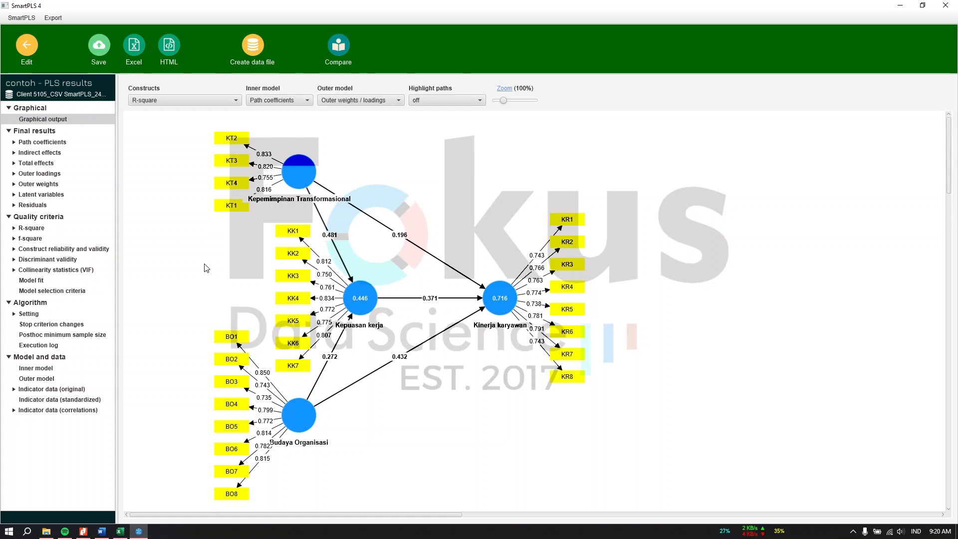
# Save the results report in the project under the name PLS.
pyautogui.click(98, 46)
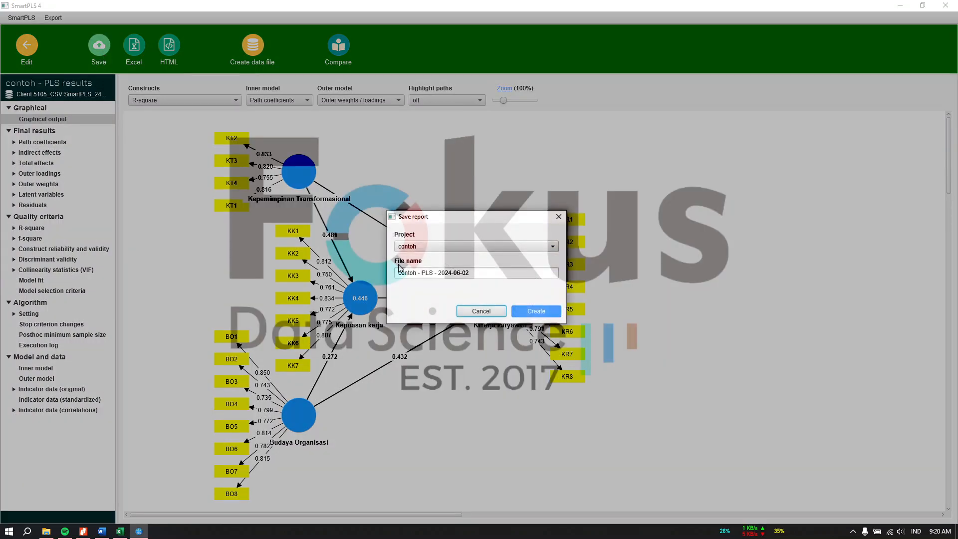
pyautogui.tripleClick(464, 273)
pyautogui.write('PLS')
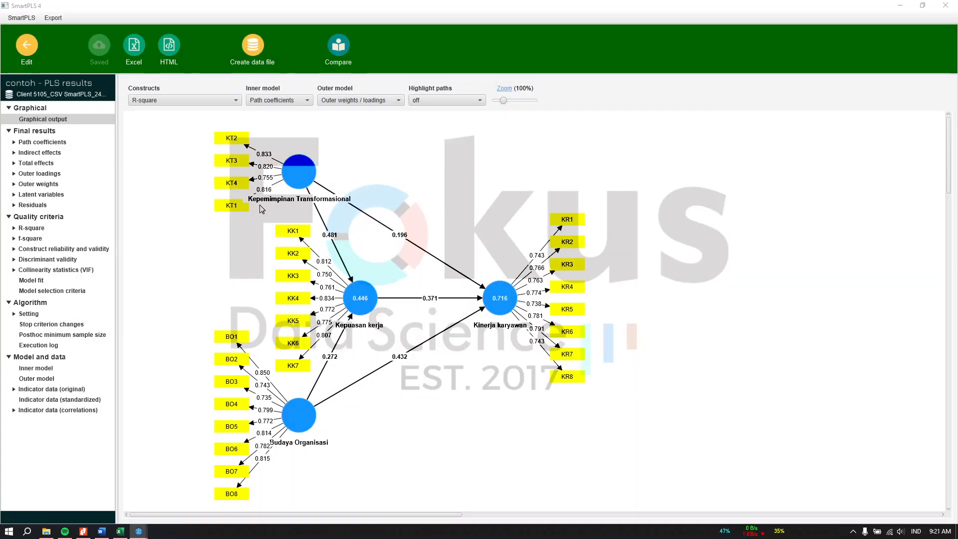
# Start an Excel export named PLSAlg, browse the results folders, then cancel it.
pyautogui.click(134, 46)
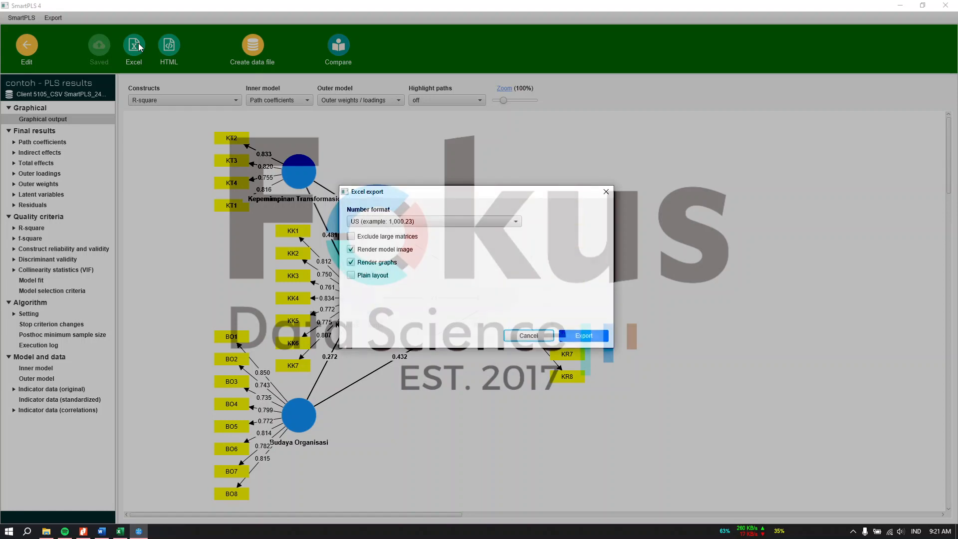
pyautogui.click(582, 335)
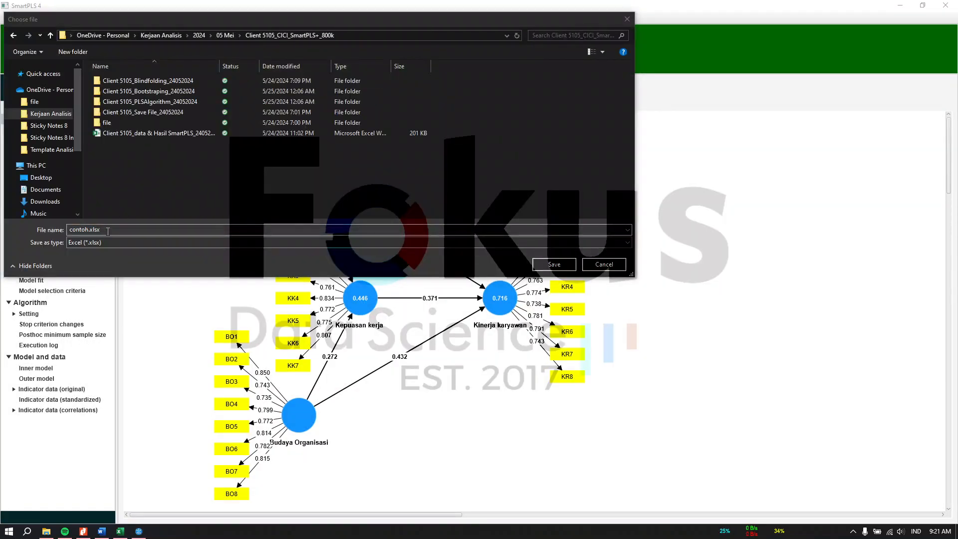
pyautogui.press('BackSpace')
pyautogui.write('P')
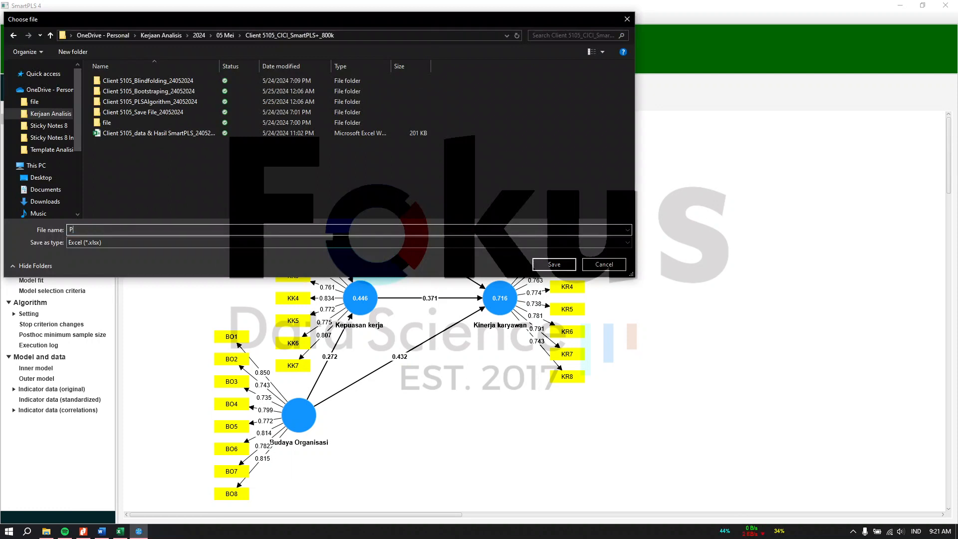
pyautogui.write('LSAlgorithm')
pyautogui.doubleClick(160, 101)
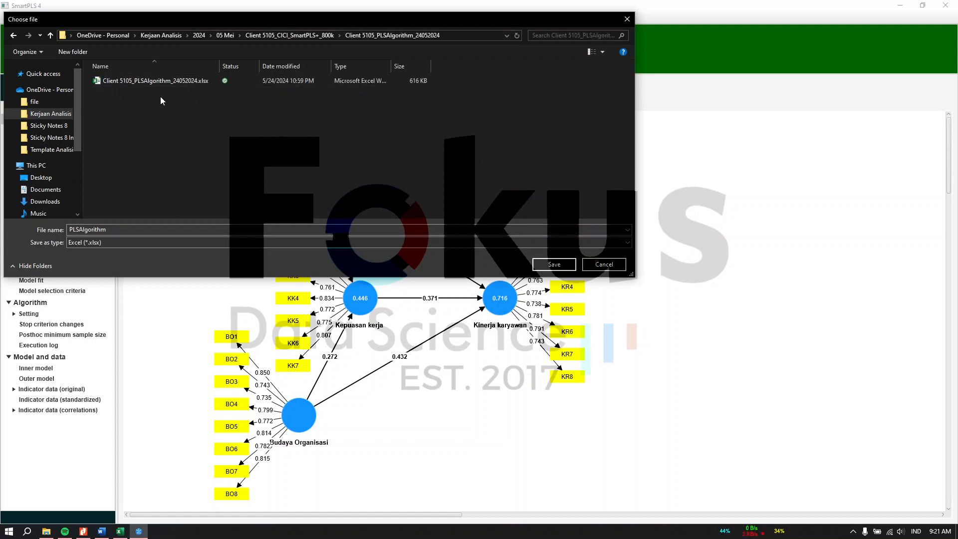
pyautogui.click(51, 35)
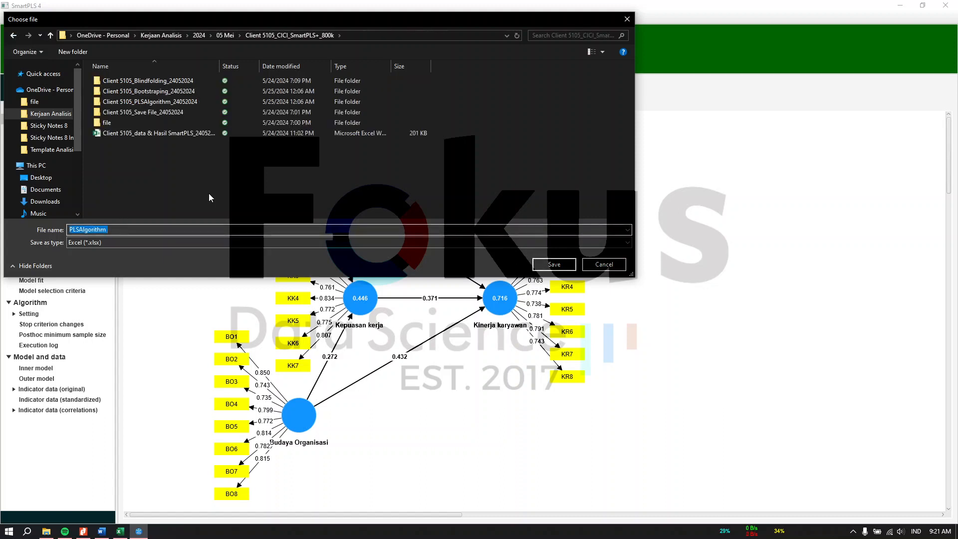
pyautogui.doubleClick(170, 103)
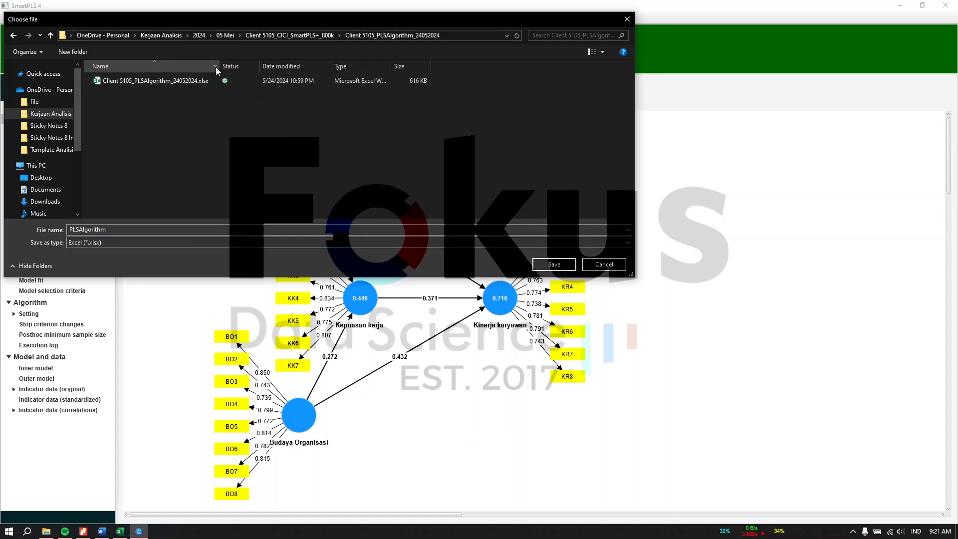
pyautogui.moveTo(219, 67); pyautogui.dragTo(251, 67)
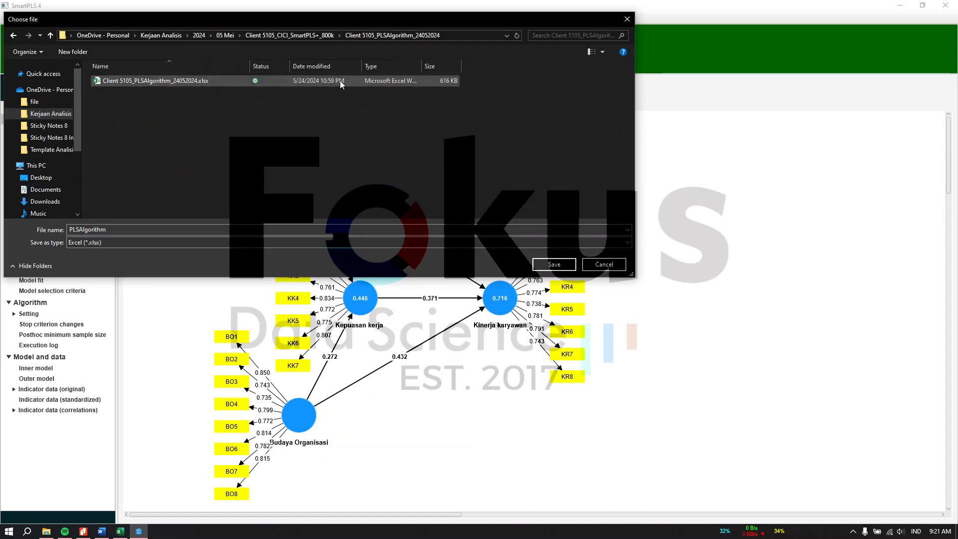
pyautogui.click(606, 265)
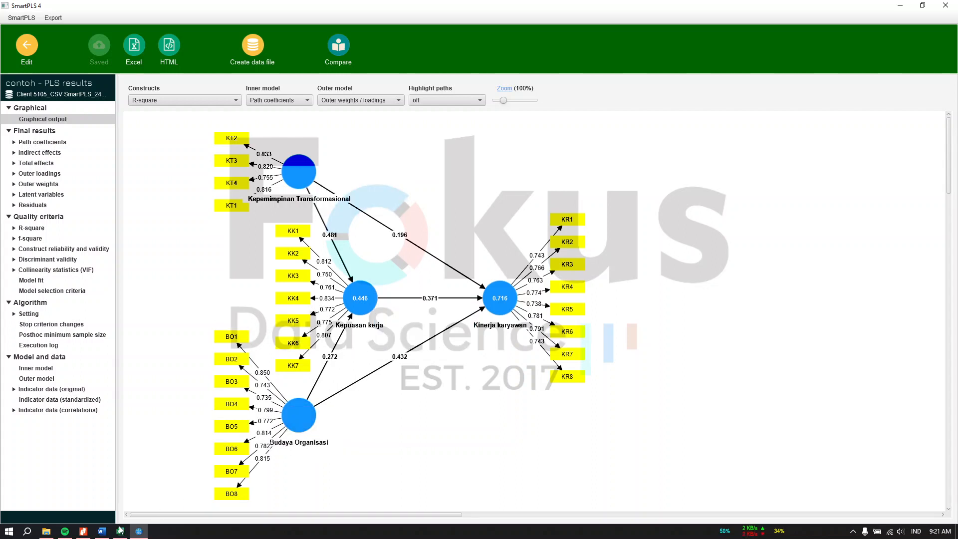
pyautogui.click(101, 532)
pyautogui.scroll(-5, 572, 342)
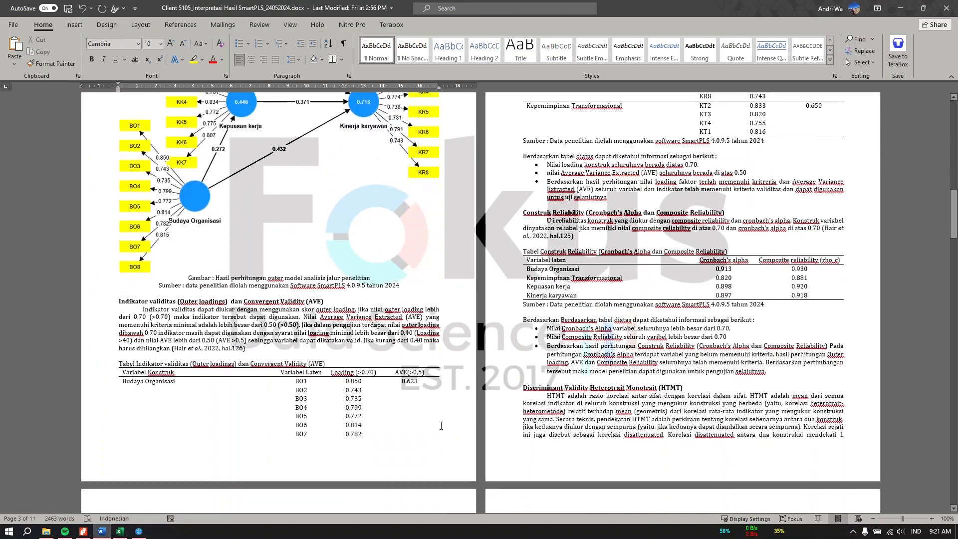
pyautogui.scroll(3, 855, 501)
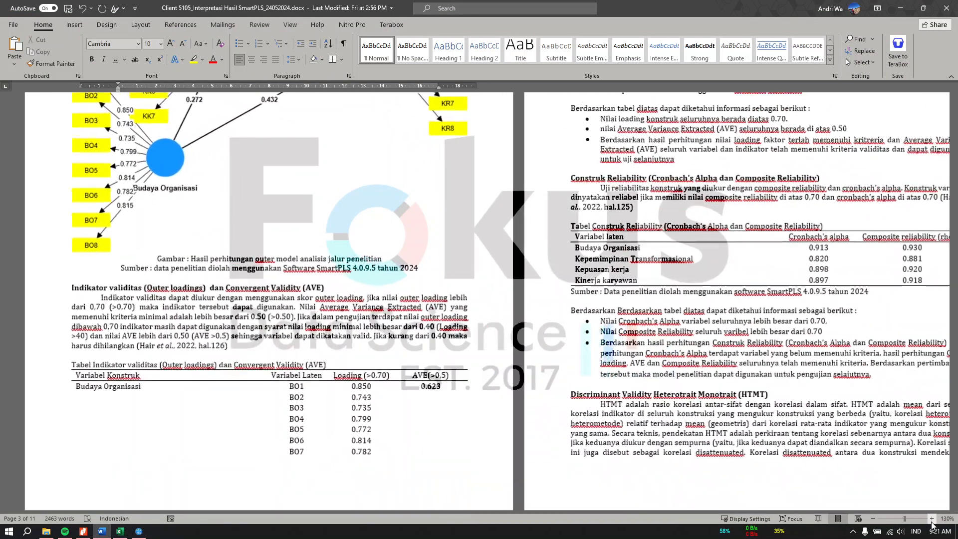
pyautogui.scroll(-3, 555, 400)
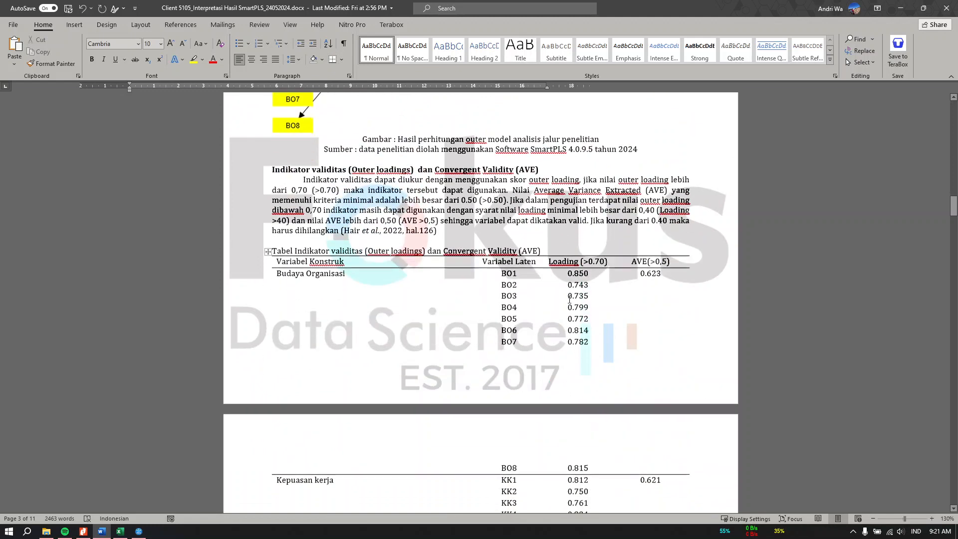
pyautogui.click(578, 255)
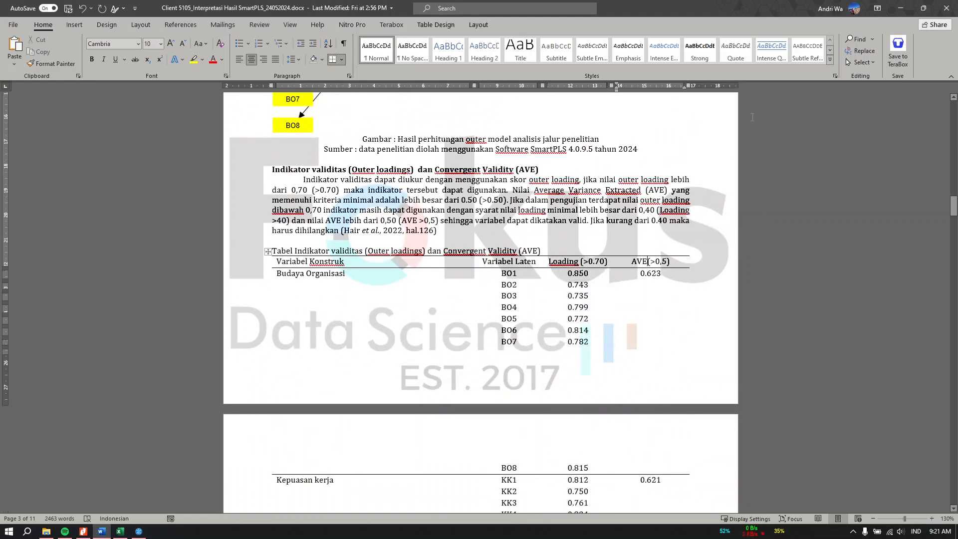
pyautogui.click(900, 8)
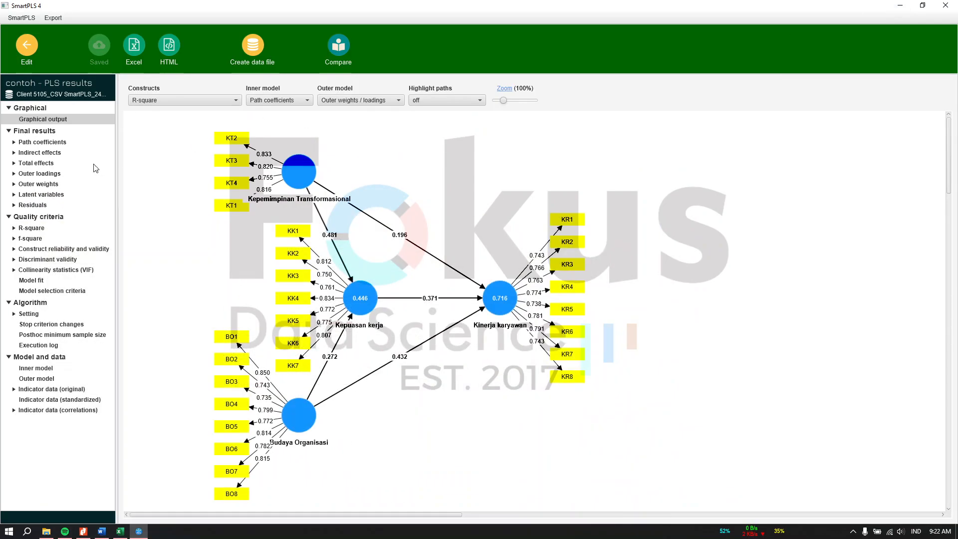
# Check the Outer loadings and Outer weights matrices, settling on the reliability and validity overview.
pyautogui.click(51, 174)
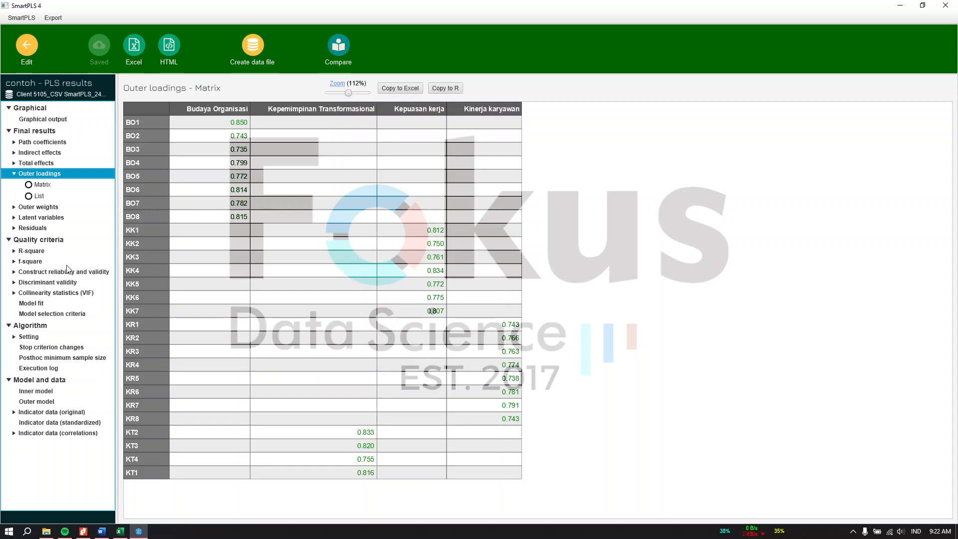
pyautogui.click(34, 273)
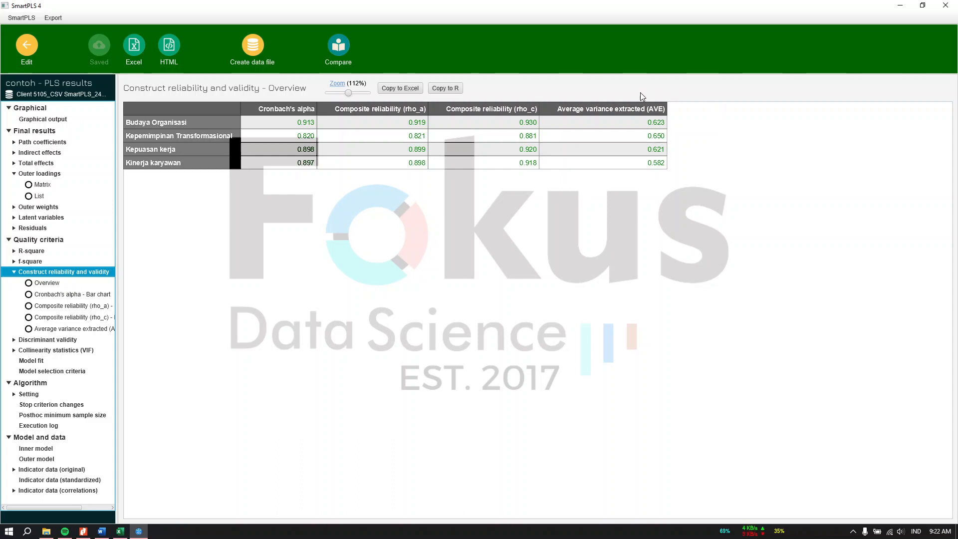
pyautogui.click(48, 208)
pyautogui.click(41, 174)
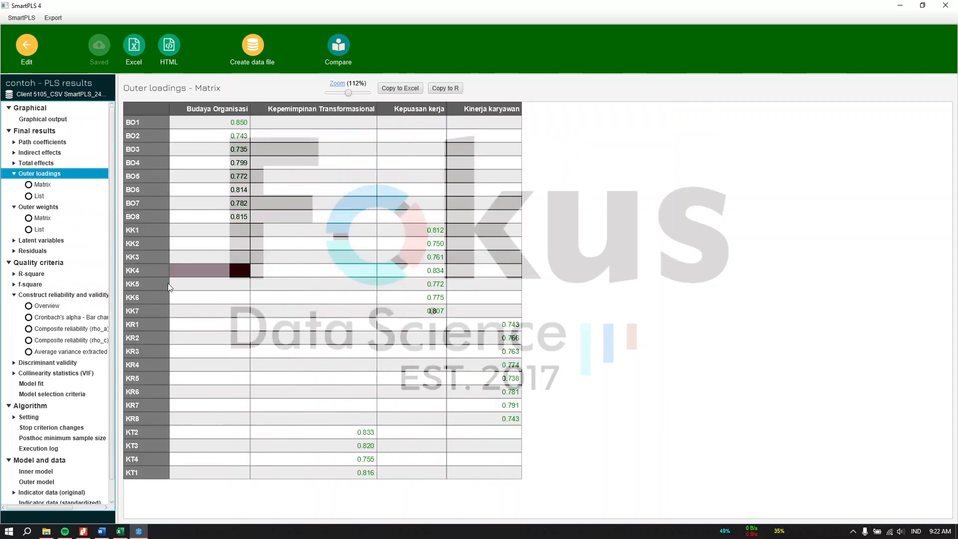
pyautogui.click(58, 298)
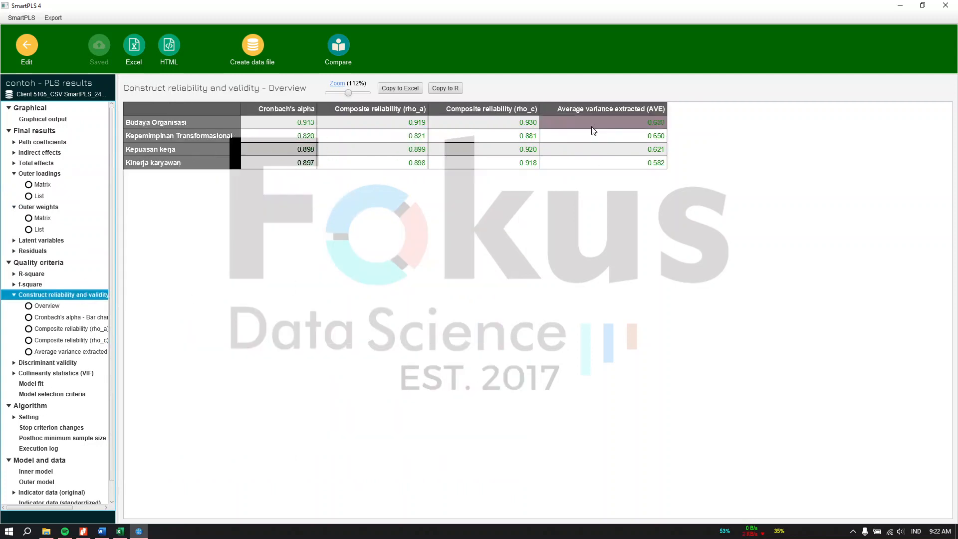
pyautogui.click(52, 121)
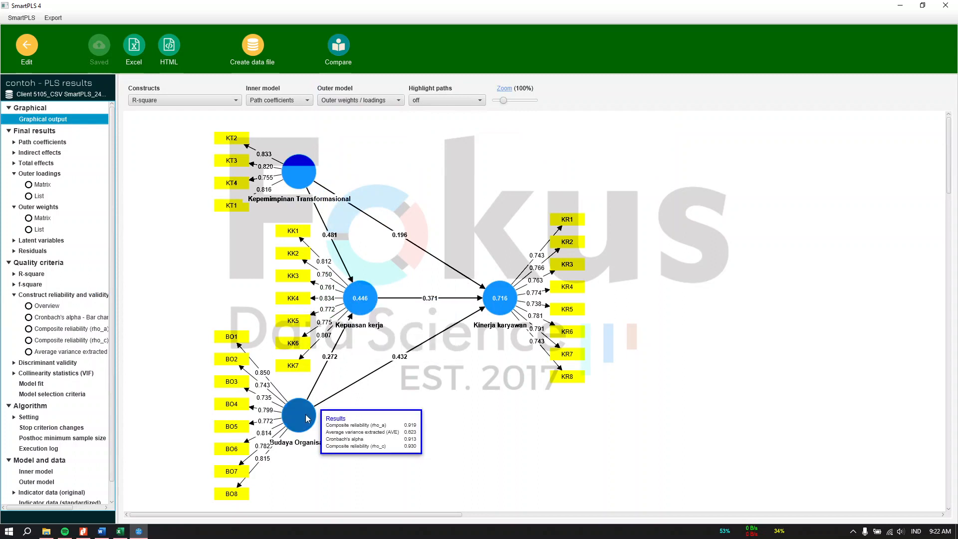
pyautogui.moveTo(515, 310)
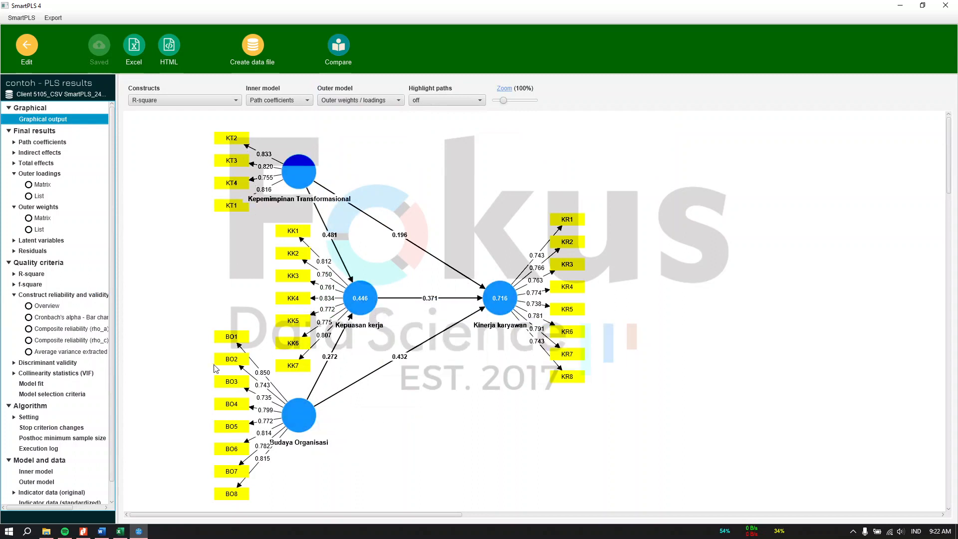
pyautogui.click(58, 295)
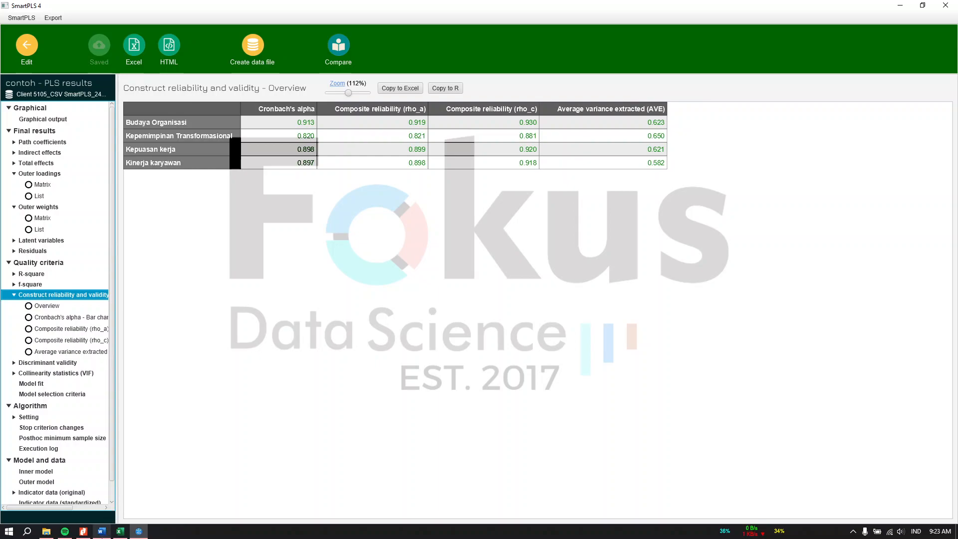
pyautogui.click(101, 531)
# Highlight the report's Cronbach's alpha and composite reliability columns, then minimize Word.
pyautogui.scroll(-15, 590, 393)
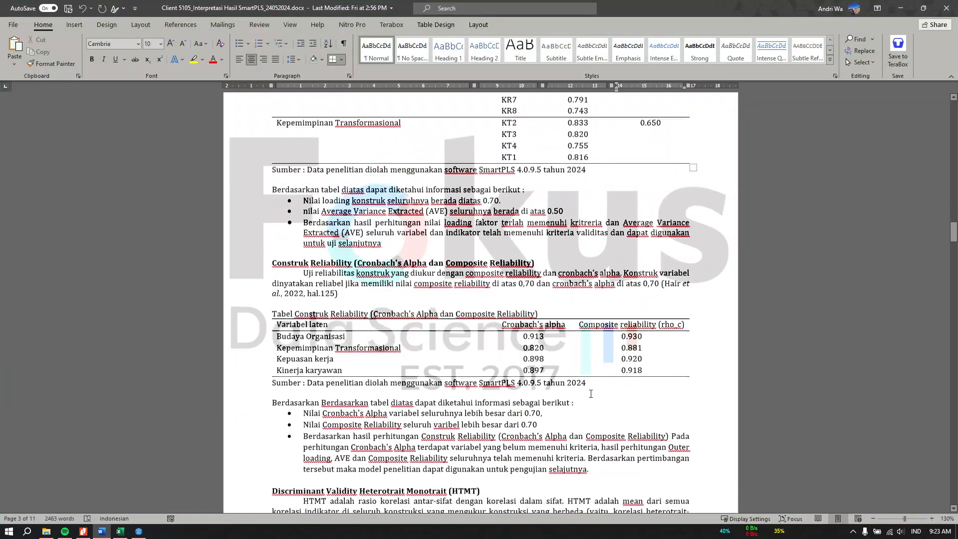
pyautogui.moveTo(504, 254); pyautogui.dragTo(556, 265)
pyautogui.moveTo(616, 254); pyautogui.dragTo(665, 255)
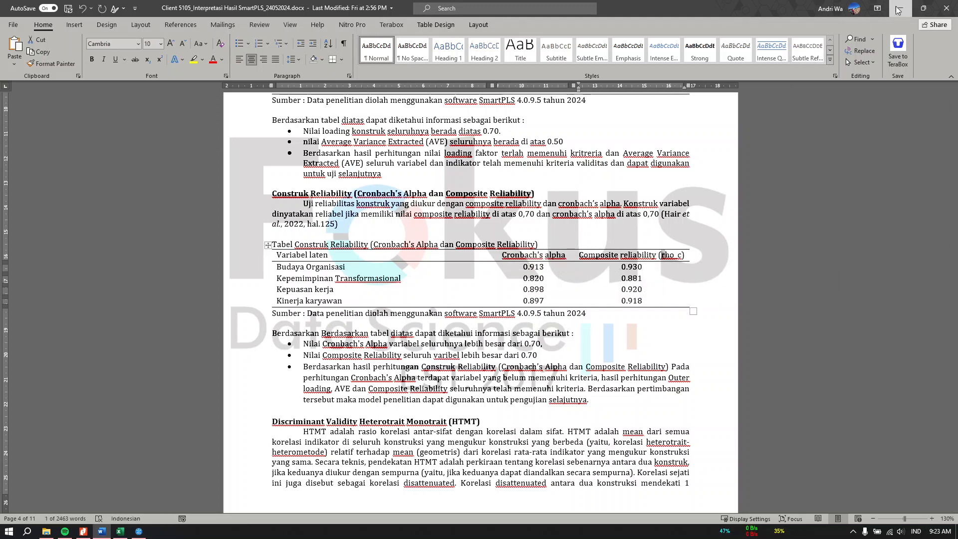
pyautogui.click(900, 8)
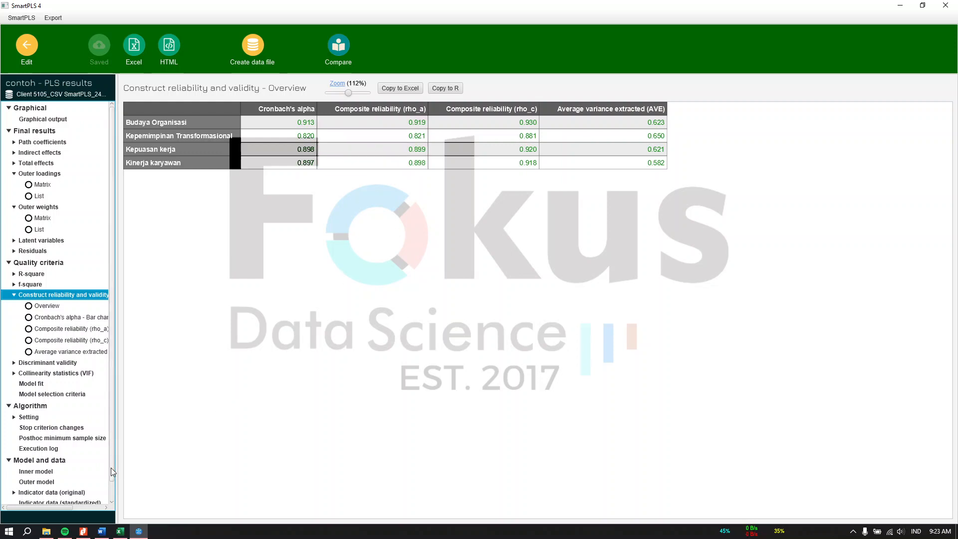
# Show SmartPLS's HTMT matrix, then scroll the Word report to its HTMT table.
pyautogui.click(101, 531)
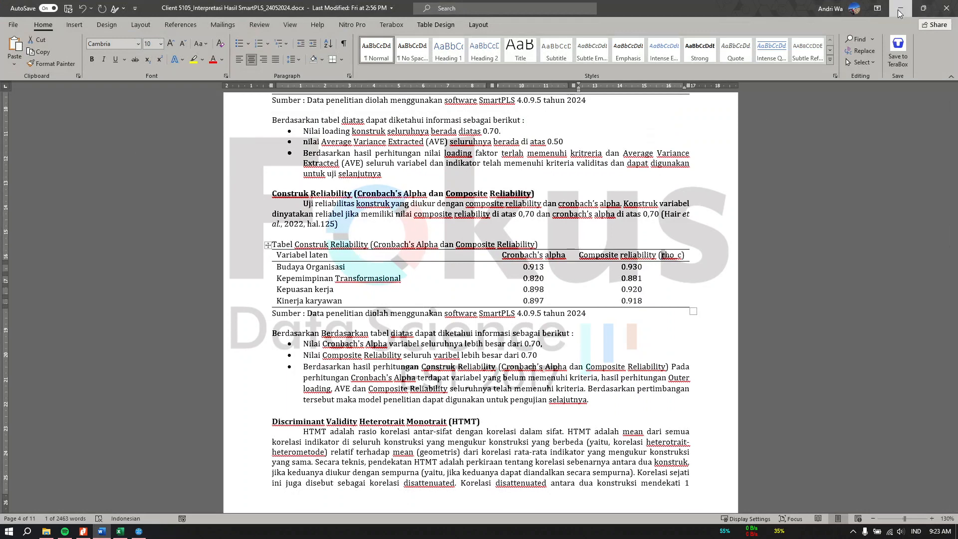
pyautogui.hotkey('alt', 'Tab')
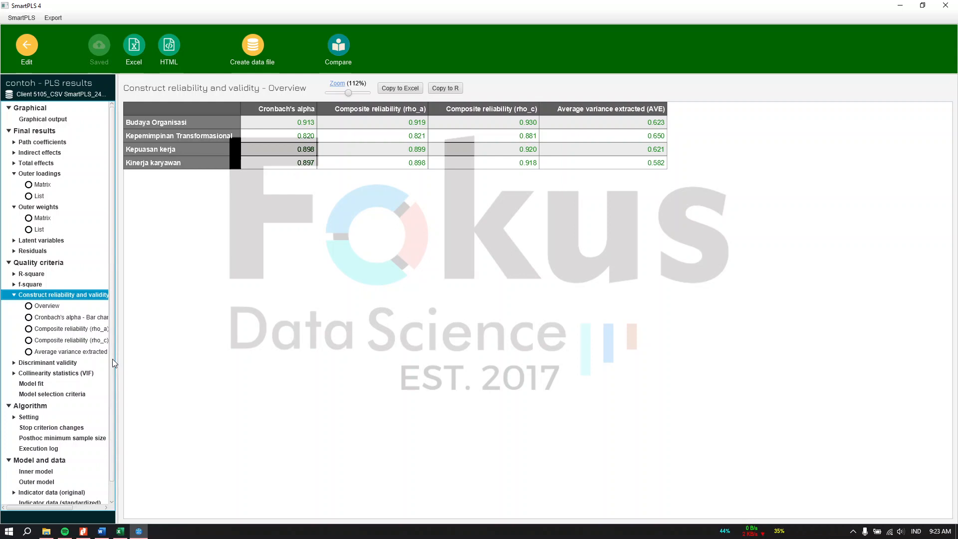
pyautogui.click(69, 364)
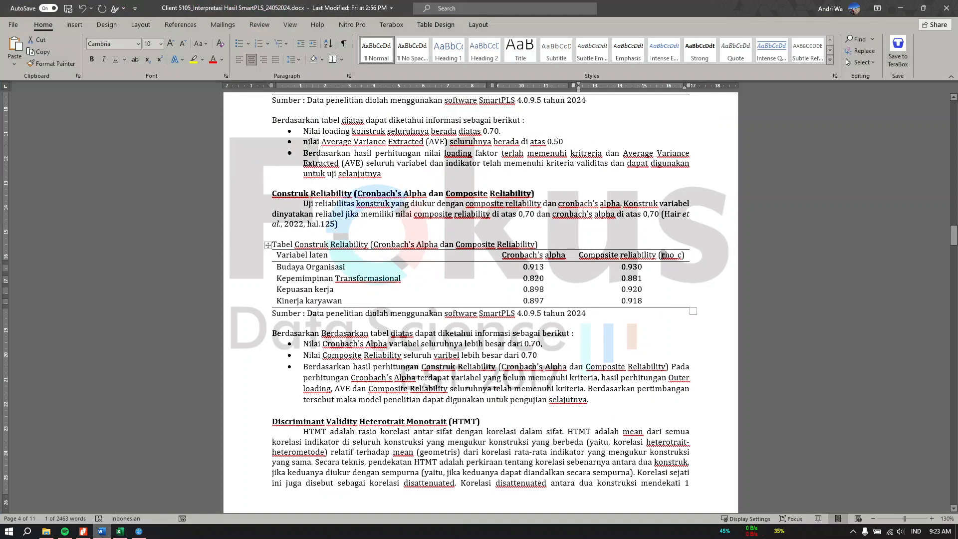
pyautogui.click(101, 530)
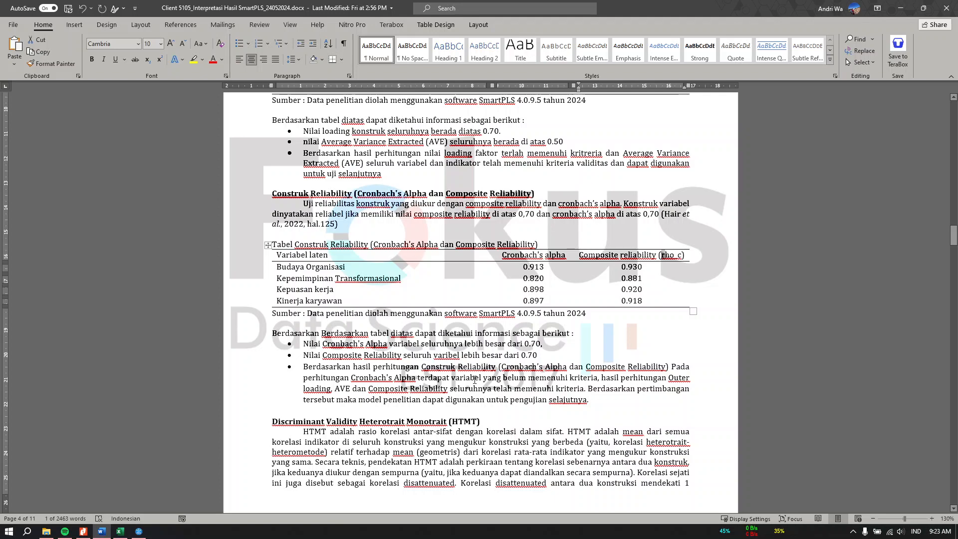
pyautogui.scroll(-6, 474, 380)
pyautogui.scroll(-4, 383, 385)
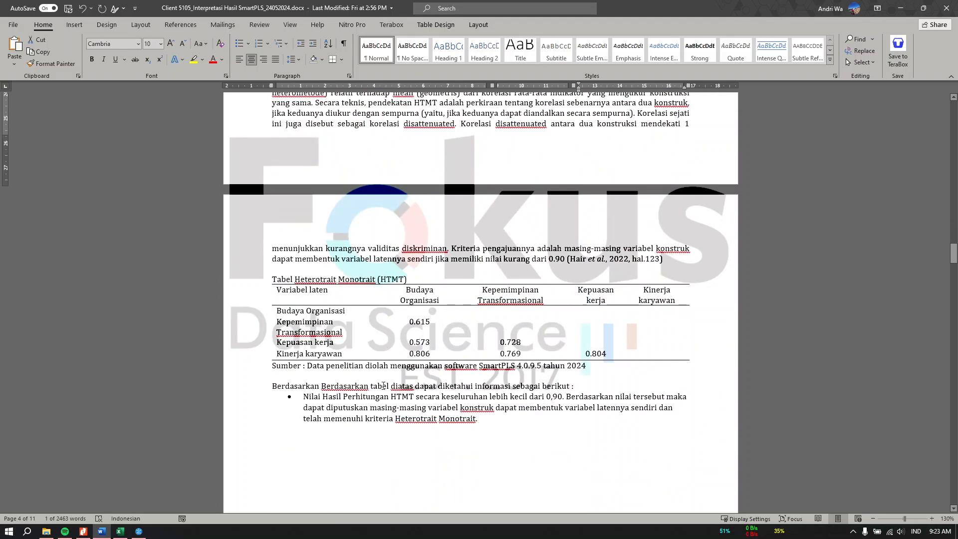
# Scroll the Word report to the Inner Model collinearity table caption, then return to SmartPLS.
pyautogui.click(899, 8)
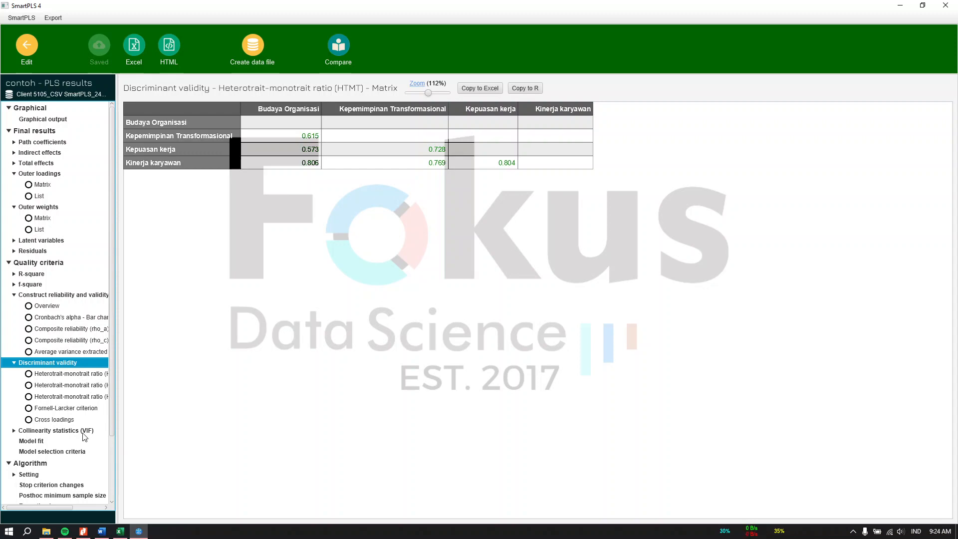
pyautogui.click(101, 530)
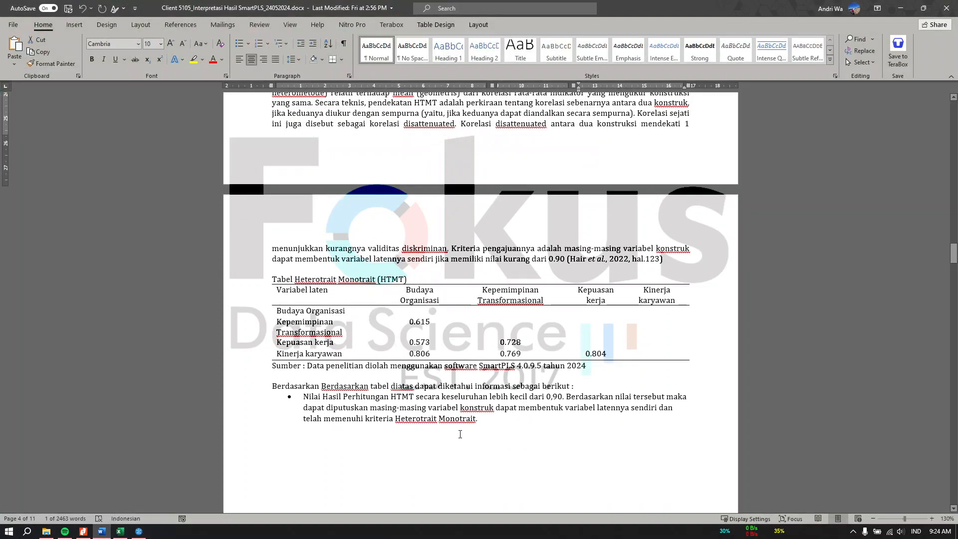
pyautogui.scroll(-10, 459, 431)
pyautogui.scroll(-2, 458, 432)
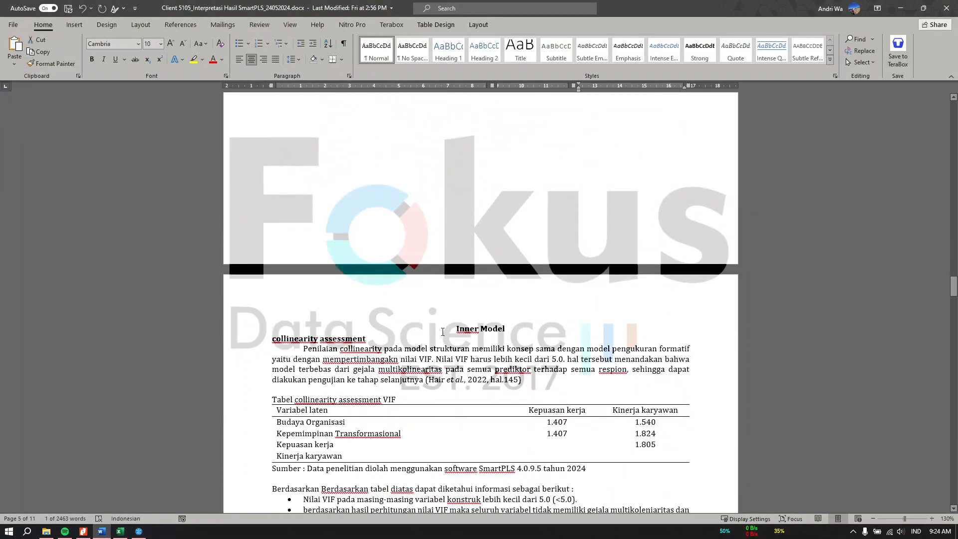
pyautogui.moveTo(442, 332); pyautogui.dragTo(506, 329)
pyautogui.click(321, 219)
pyautogui.scroll(-5, 322, 219)
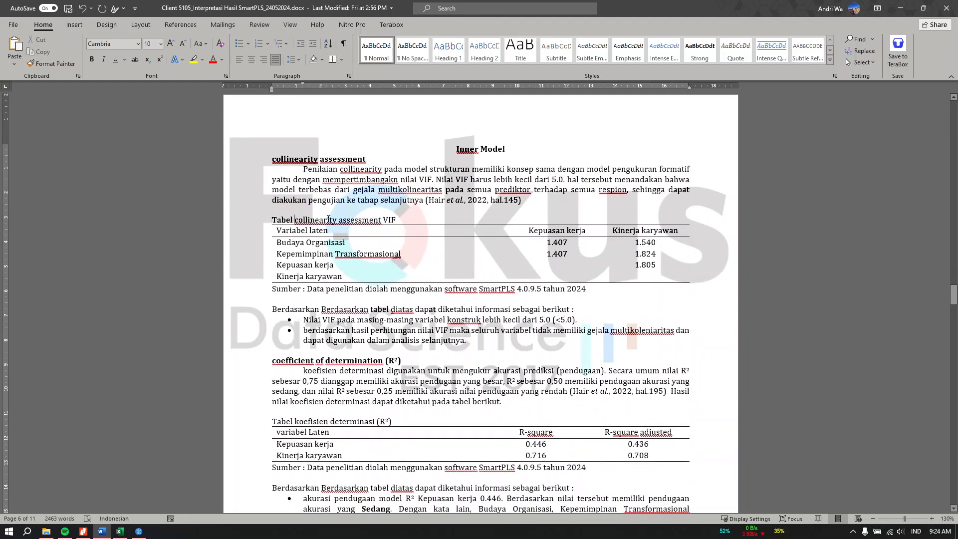
pyautogui.moveTo(328, 220); pyautogui.dragTo(383, 221)
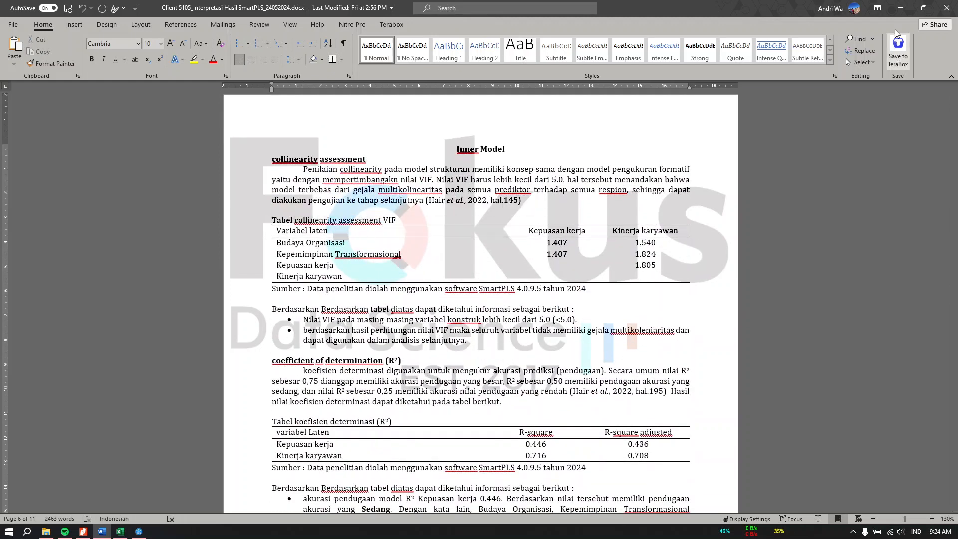
pyautogui.hotkey('alt', 'Tab')
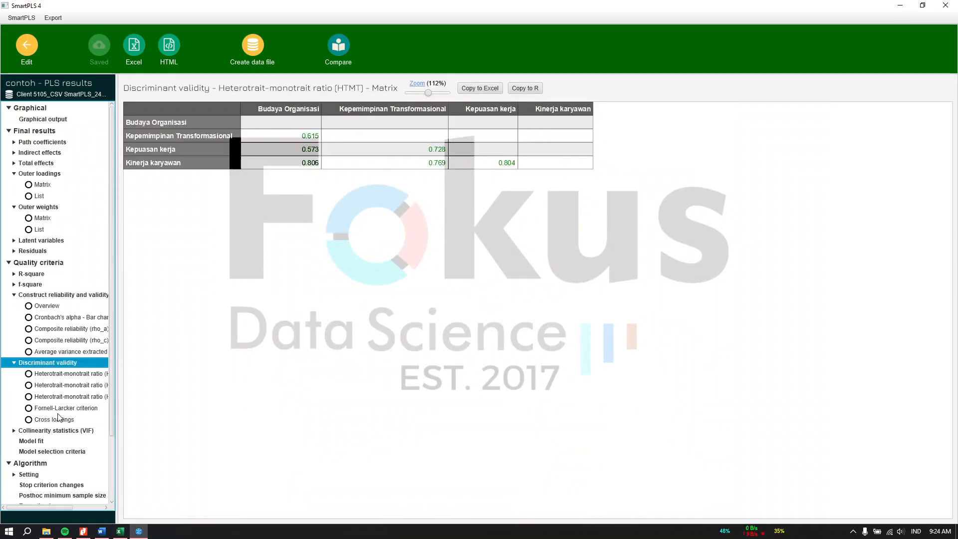
# Show the inner-model VIF matrix and compare it with the Word report.
pyautogui.click(58, 431)
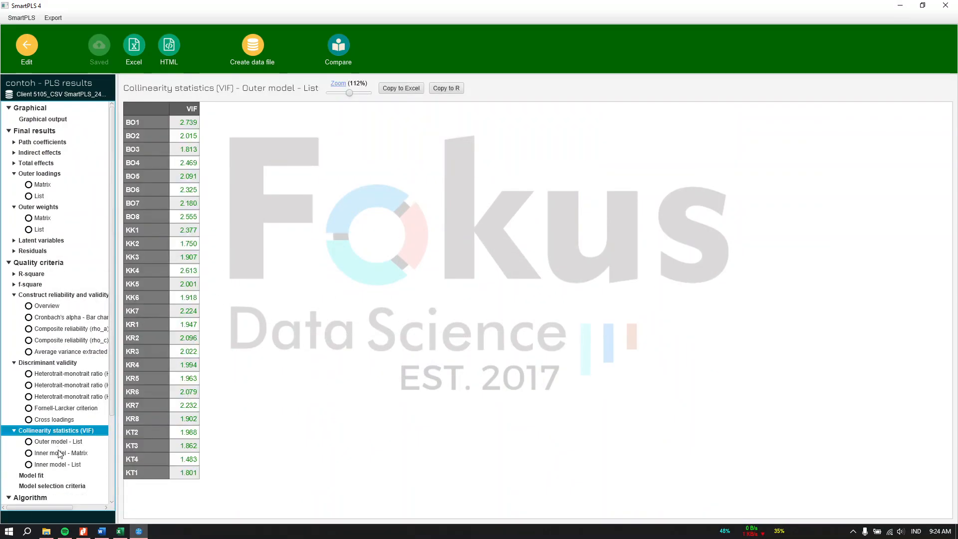
pyautogui.click(57, 455)
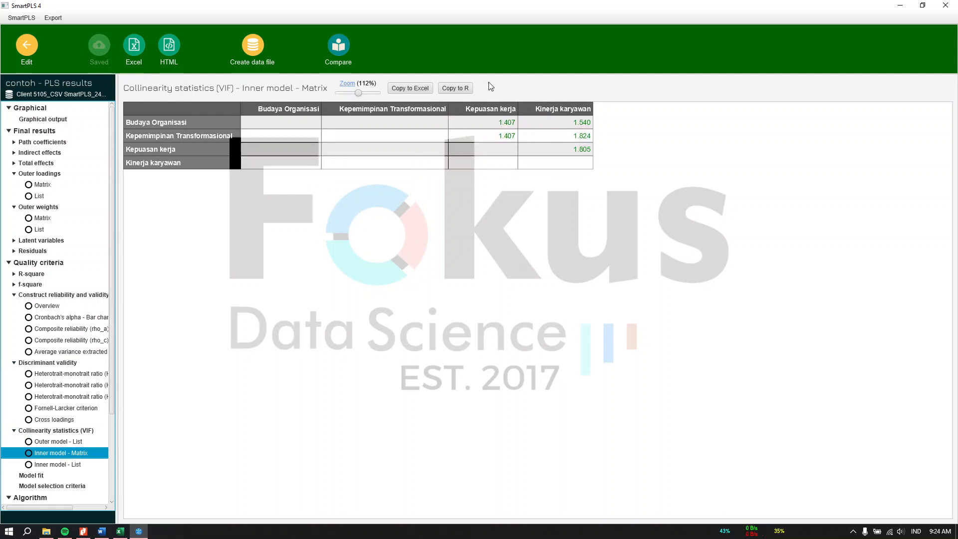
pyautogui.click(101, 531)
pyautogui.scroll(7, 407, 461)
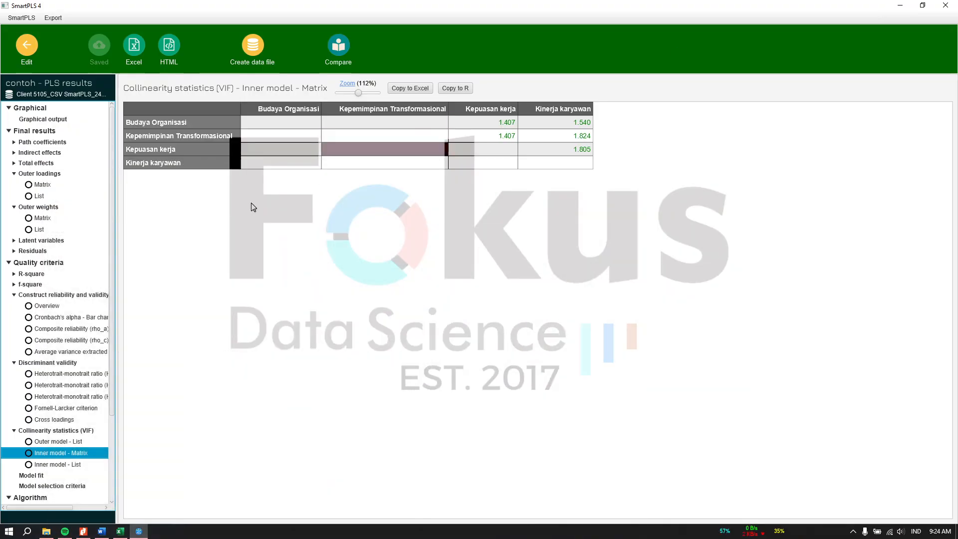
pyautogui.click(900, 8)
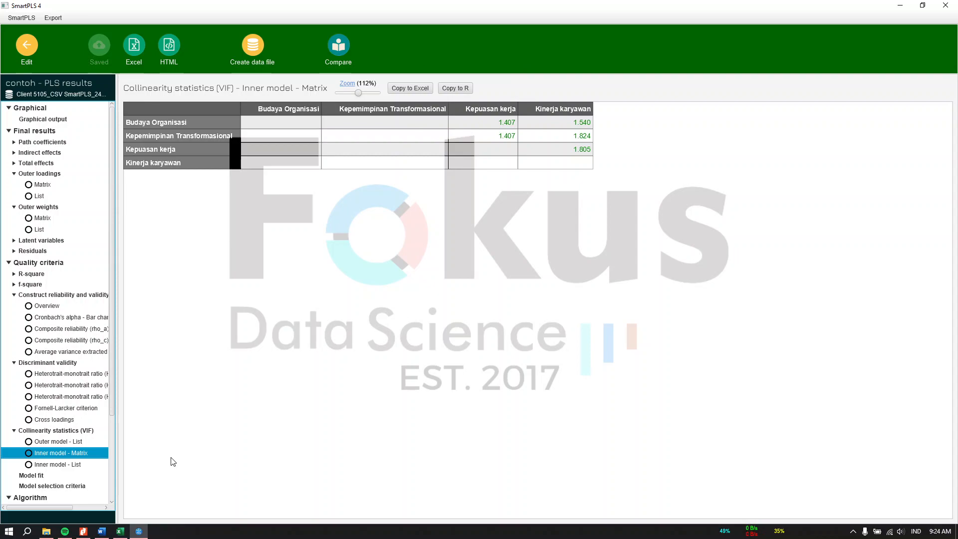
# Check the report's coefficient of determination section, then show R-square: Kepuasan kerja 0.446, Kinerja karyawan 0.716.
pyautogui.click(138, 531)
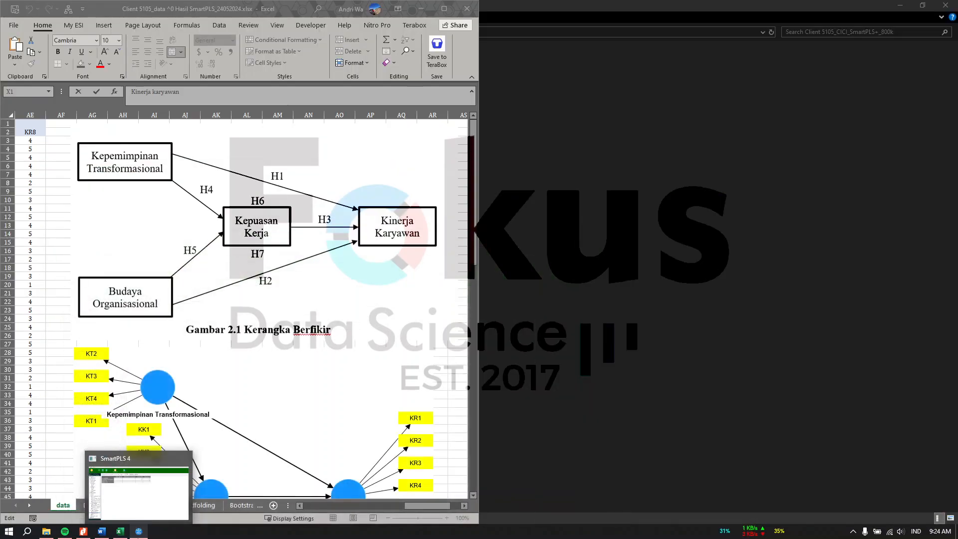
pyautogui.click(139, 533)
pyautogui.click(101, 532)
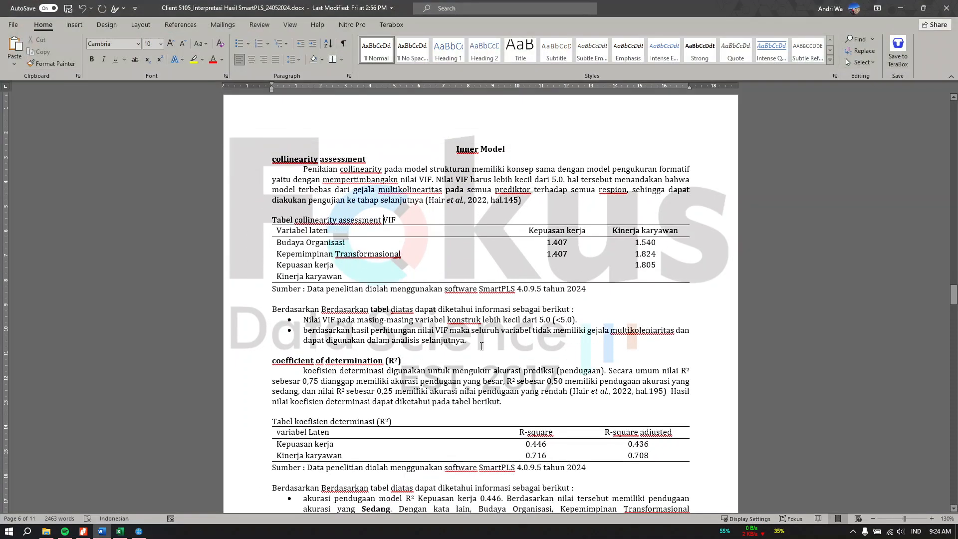
pyautogui.scroll(-4, 315, 236)
pyautogui.moveTo(283, 242); pyautogui.dragTo(384, 241)
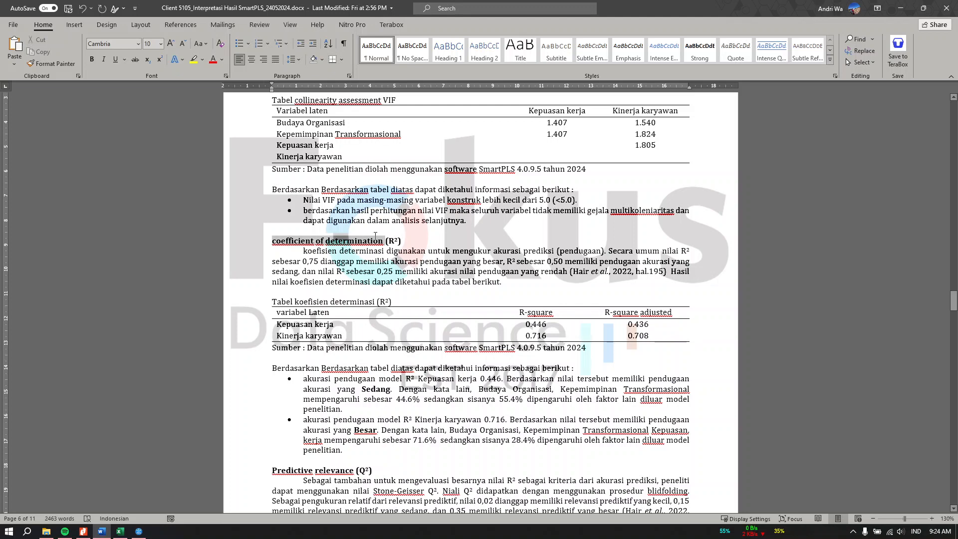
pyautogui.click(378, 256)
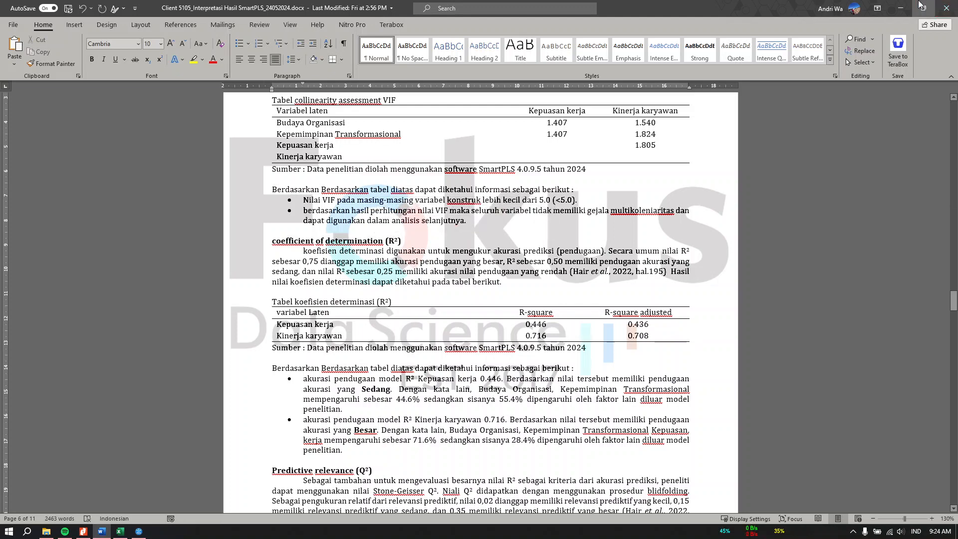
pyautogui.click(900, 8)
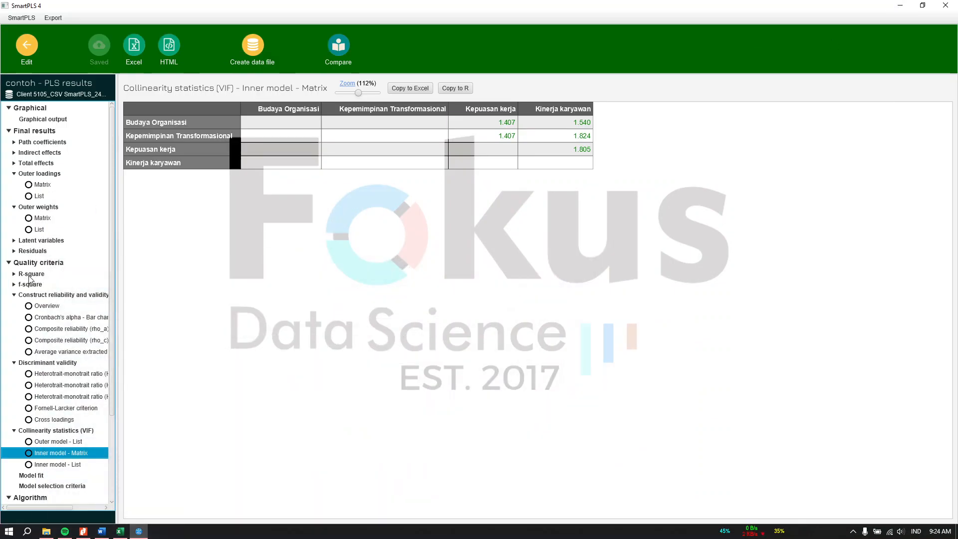
pyautogui.click(62, 274)
pyautogui.click(224, 122)
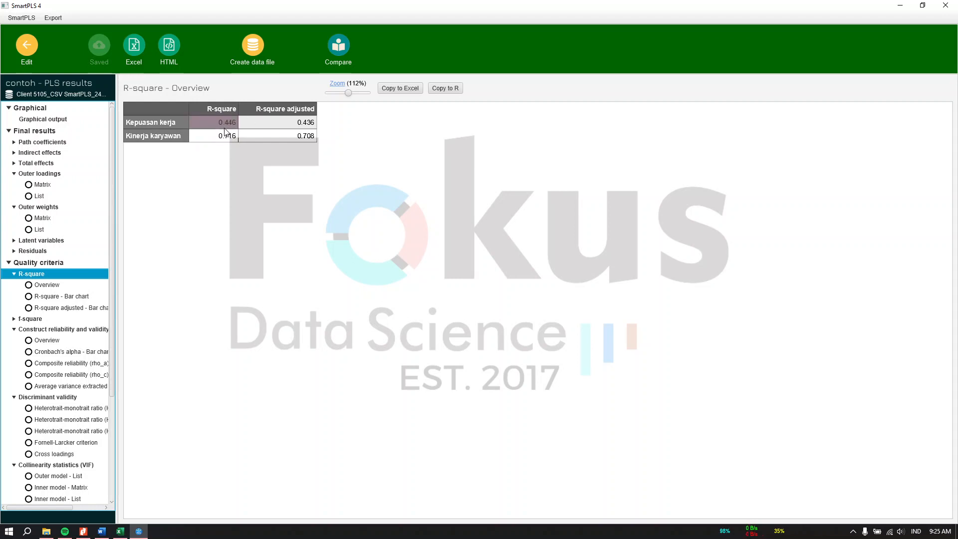
# Show the path model diagram enlarged to 136%.
pyautogui.click(48, 121)
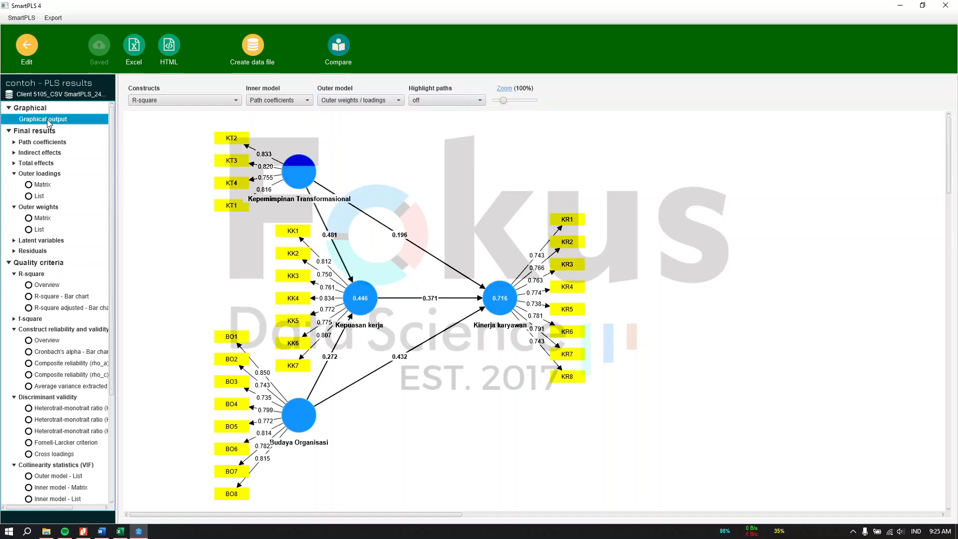
pyautogui.moveTo(371, 296)
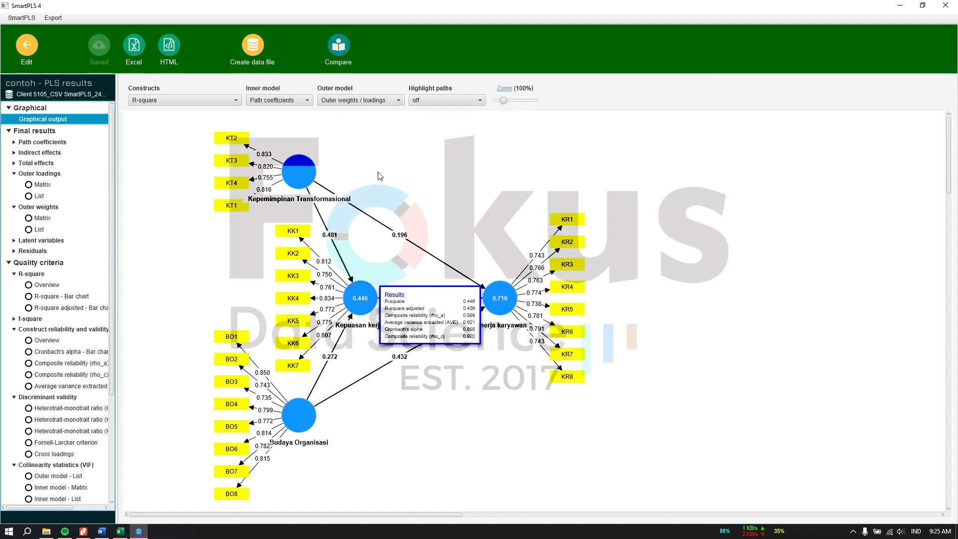
pyautogui.moveTo(502, 101); pyautogui.dragTo(507, 100)
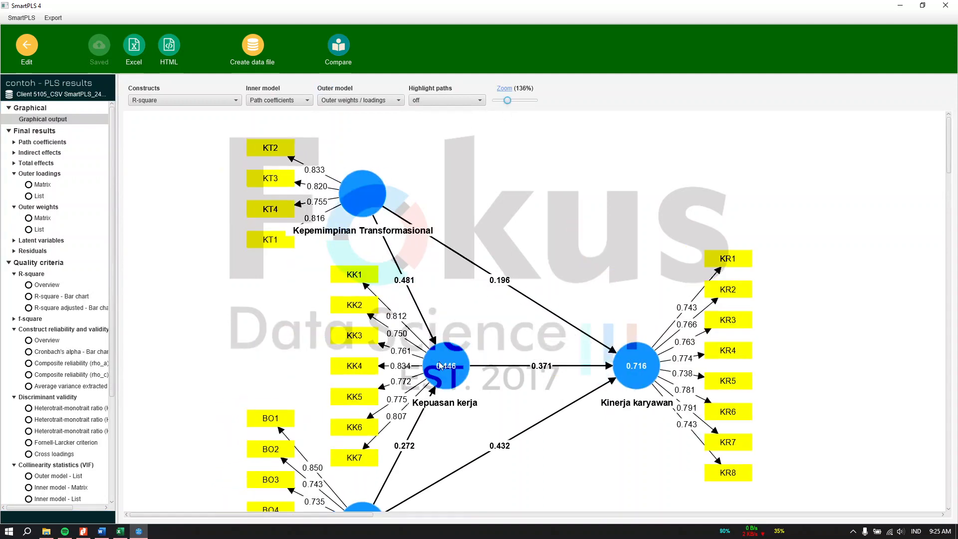
pyautogui.scroll(-1, 439, 364)
pyautogui.moveTo(441, 337)
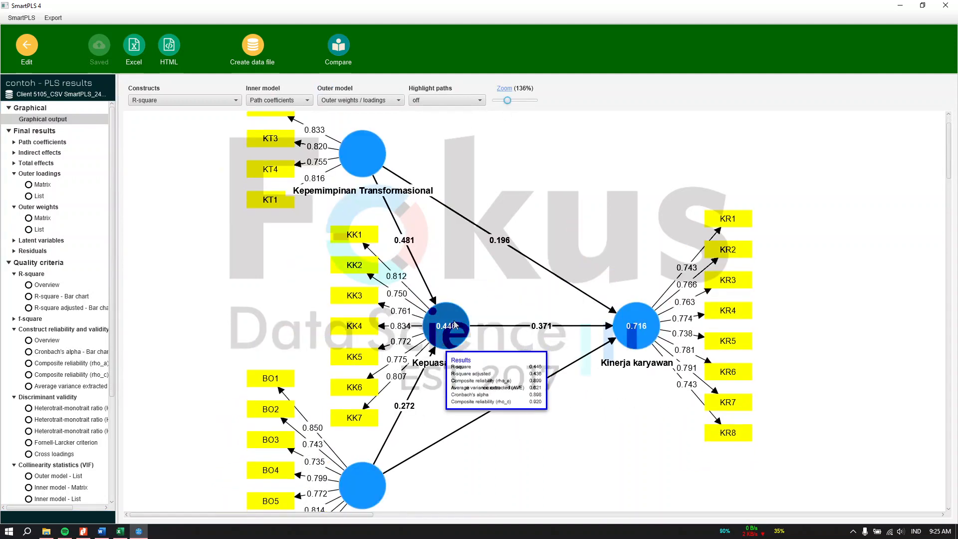
pyautogui.scroll(-2, 403, 403)
pyautogui.moveTo(354, 435)
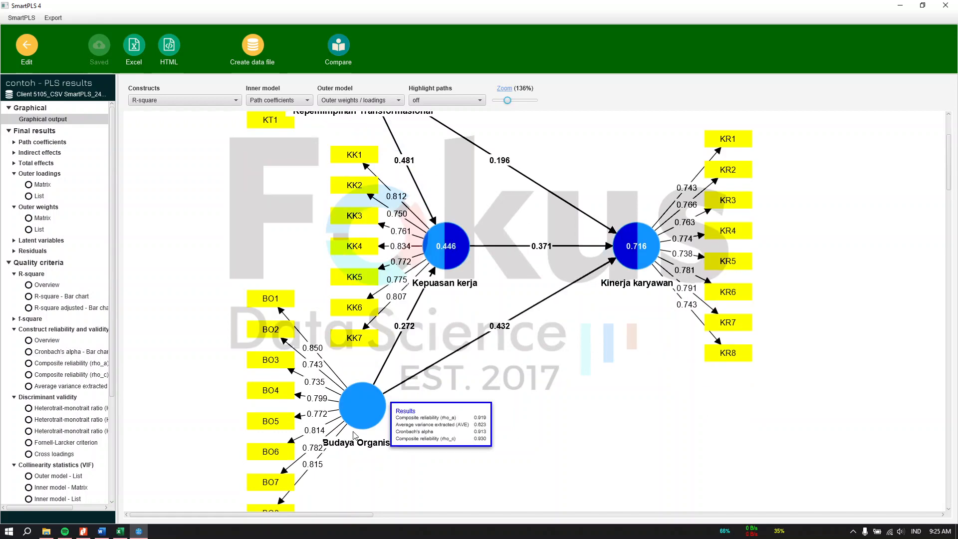
pyautogui.scroll(1, 371, 430)
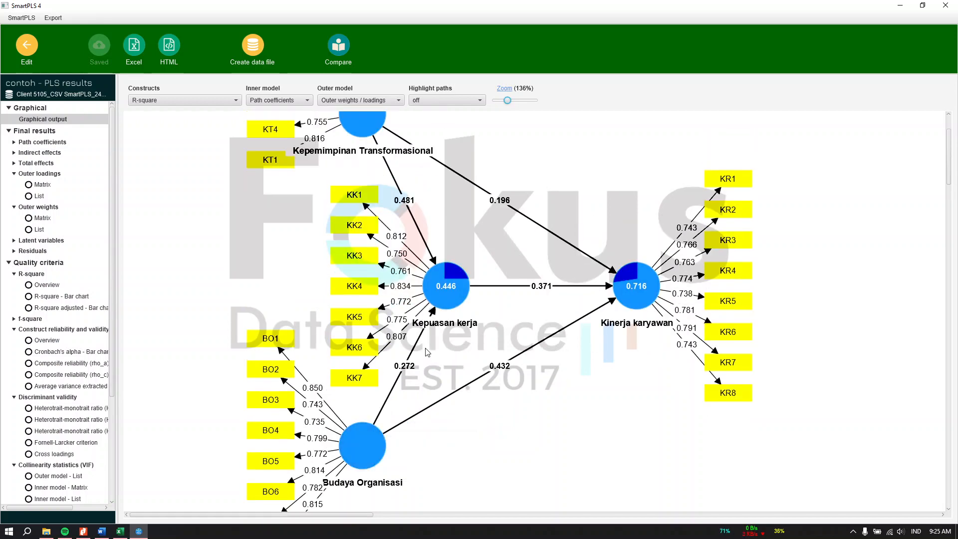
# Review each construct's Results box and compare with the Word report's R² values 0.446 and 0.716.
pyautogui.moveTo(449, 298)
pyautogui.moveTo(632, 304)
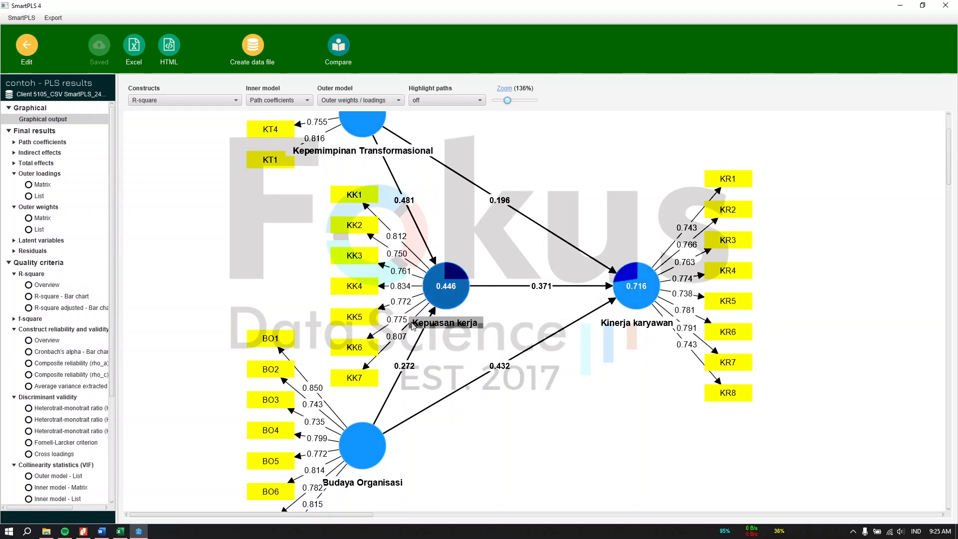
pyautogui.moveTo(391, 465)
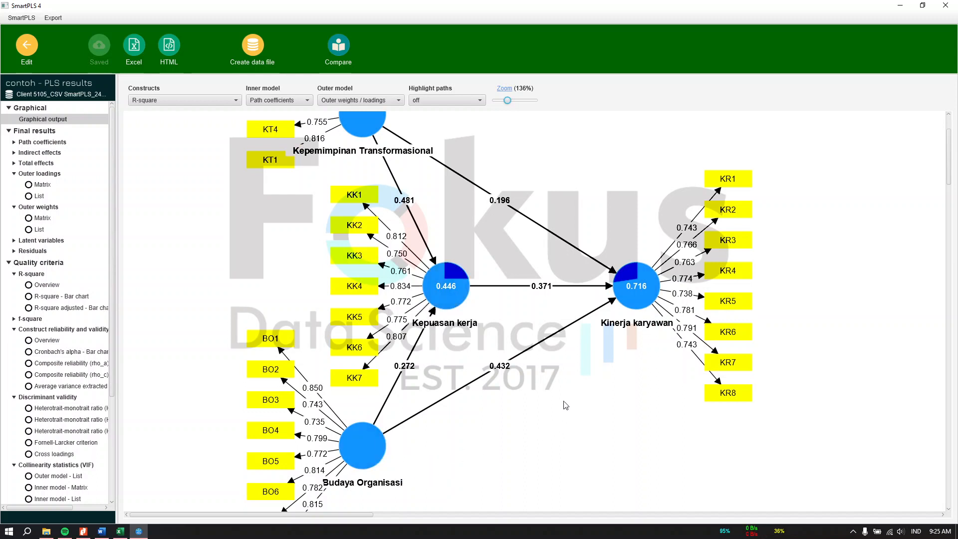
pyautogui.moveTo(623, 284)
pyautogui.click(102, 531)
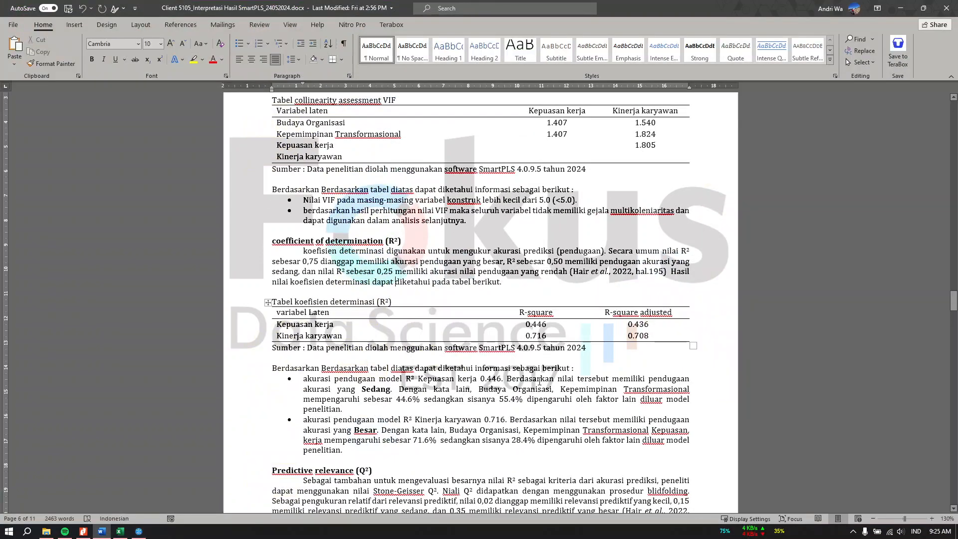
# Read the report's Predictive relevance (Q²) heading and opening text, then the Efect size (f²) paragraph.
pyautogui.scroll(10, 539, 380)
pyautogui.scroll(-10, 539, 380)
pyautogui.moveTo(344, 449); pyautogui.dragTo(299, 439)
pyautogui.scroll(-4, 299, 438)
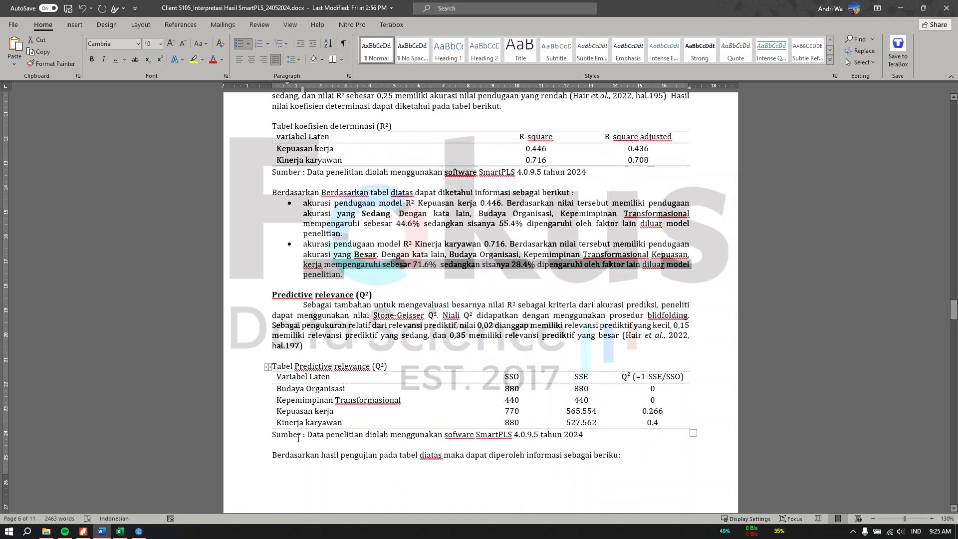
pyautogui.click(356, 292)
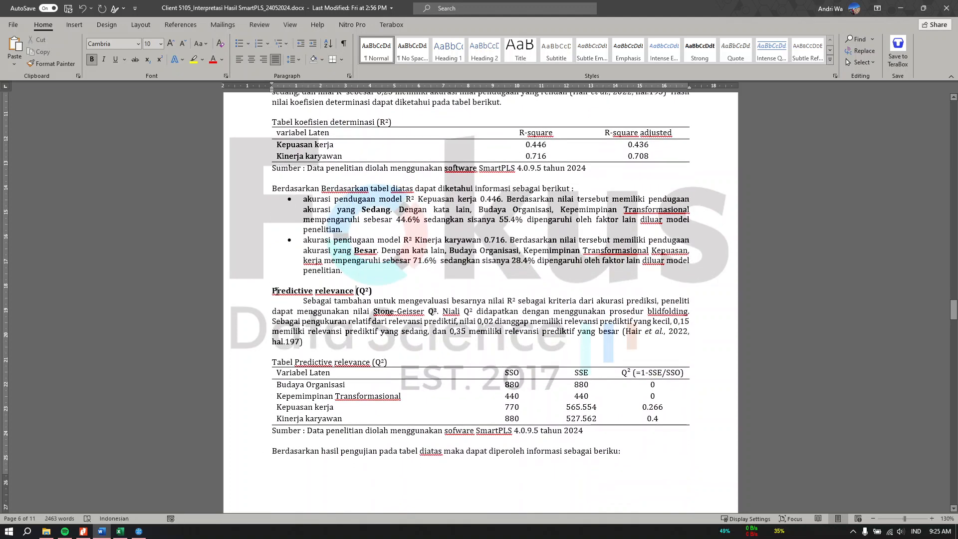
pyautogui.moveTo(276, 290); pyautogui.dragTo(394, 311)
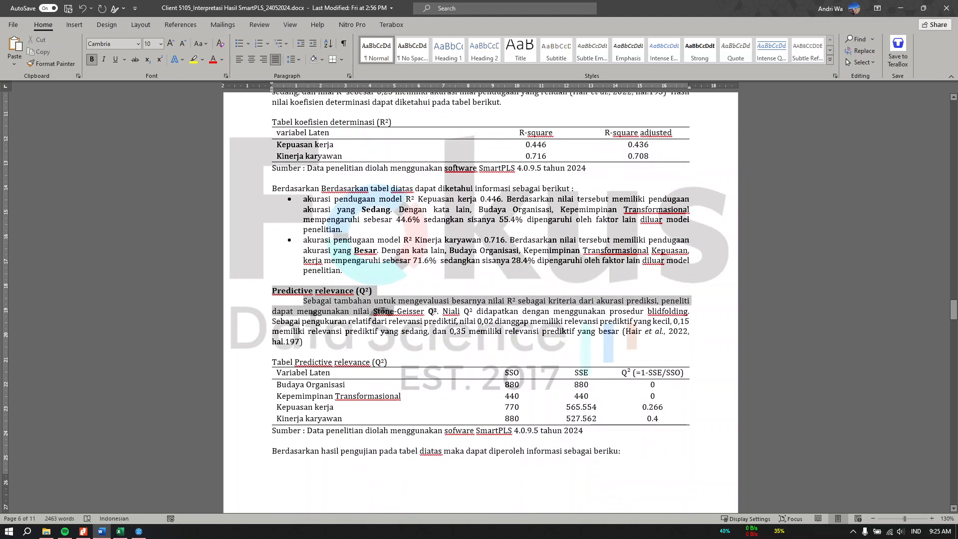
pyautogui.click(346, 298)
pyautogui.scroll(-10, 345, 304)
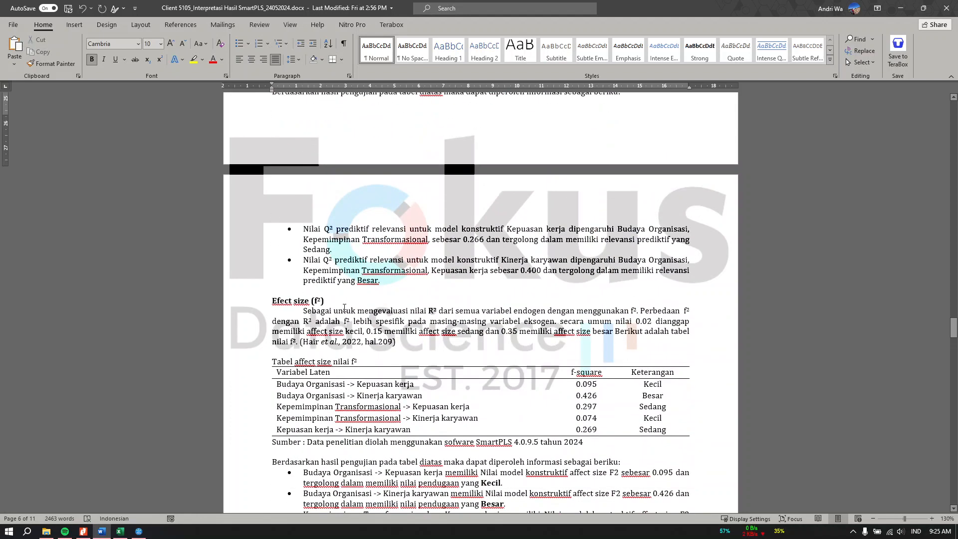
pyautogui.moveTo(273, 300); pyautogui.dragTo(355, 355)
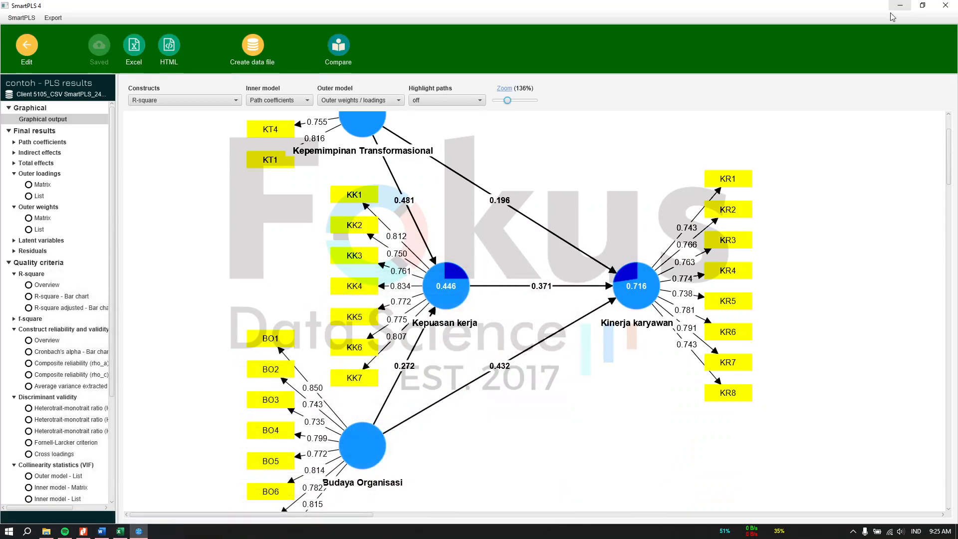
# Show the SmartPLS f-square results, switching from the matrix to the list view.
pyautogui.click(900, 8)
pyautogui.click(35, 320)
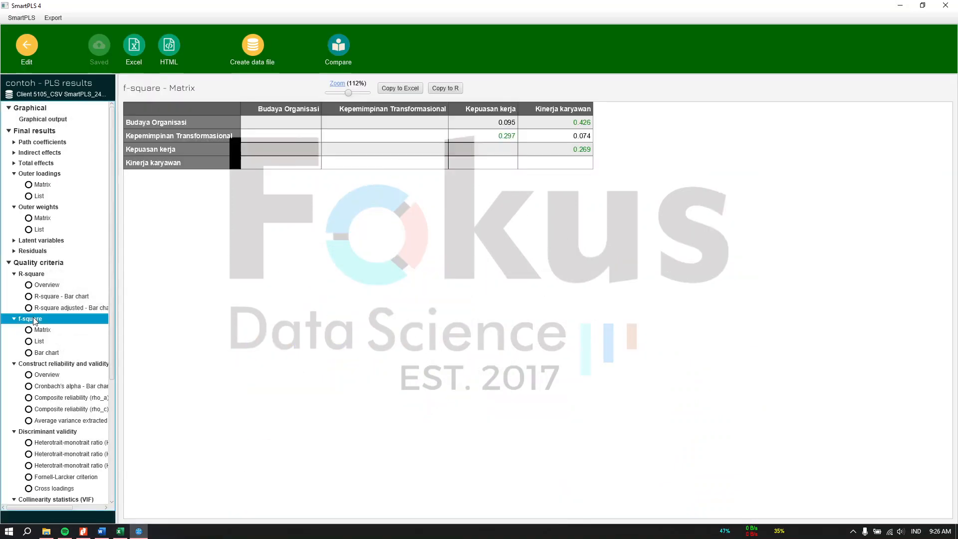
pyautogui.click(464, 166)
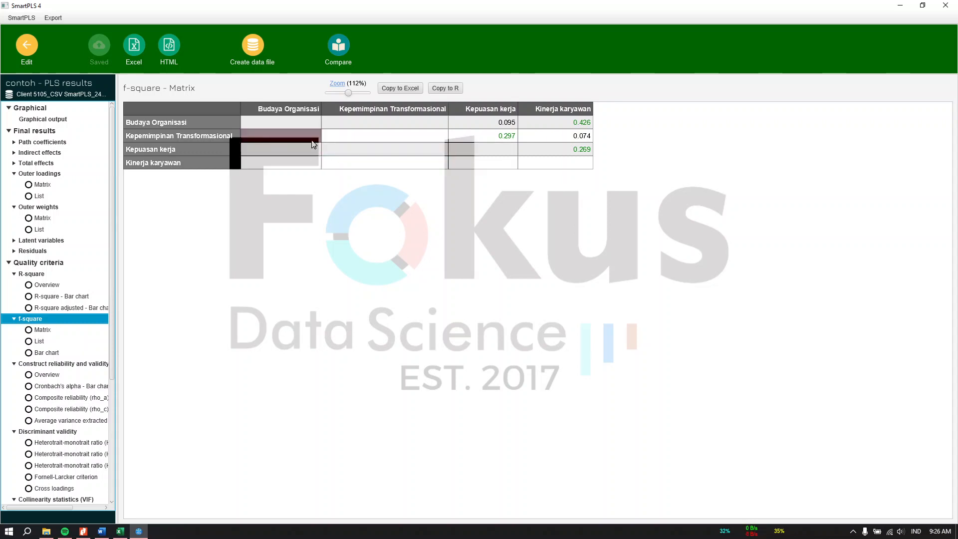
pyautogui.click(42, 330)
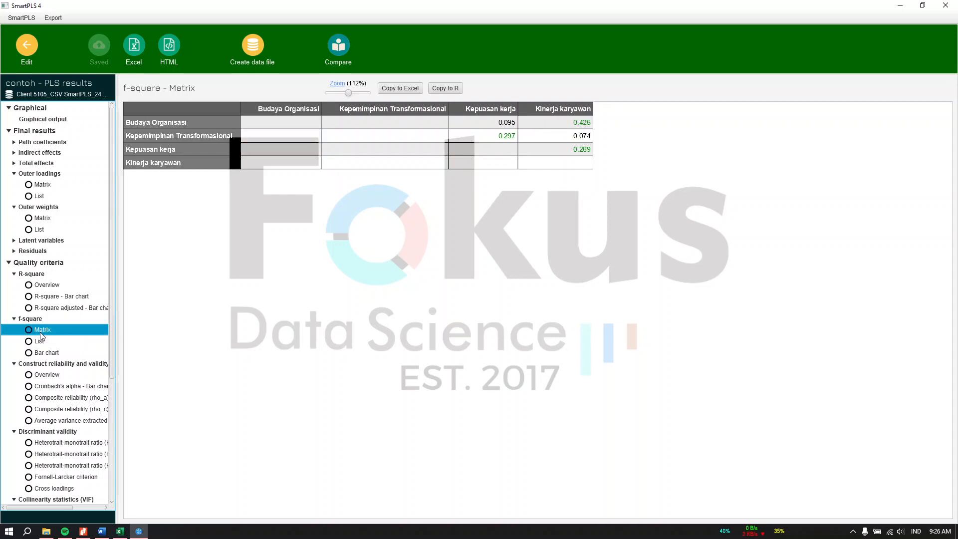
pyautogui.click(40, 341)
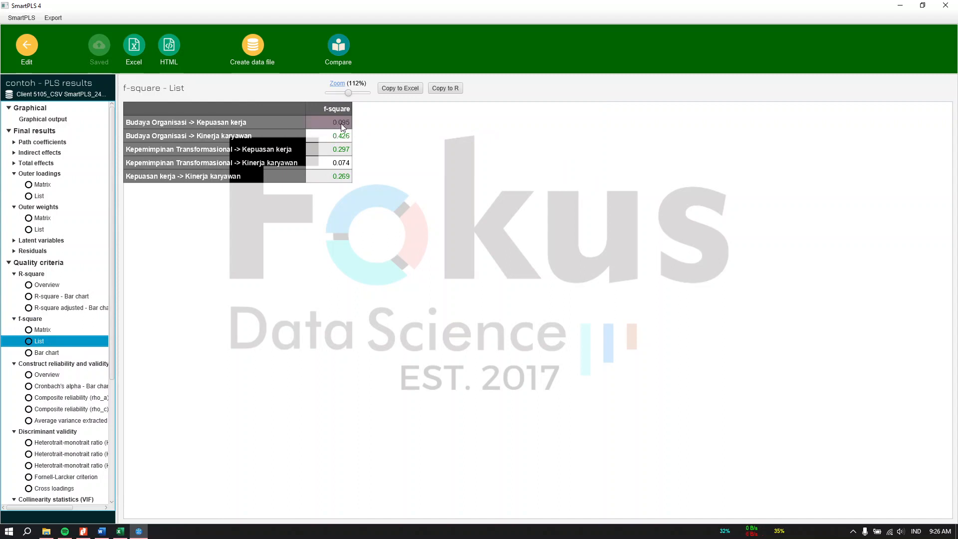
# Compare with the report's f² table value 0.095 and its 'memiliki affect size kecil' paragraph.
pyautogui.click(102, 531)
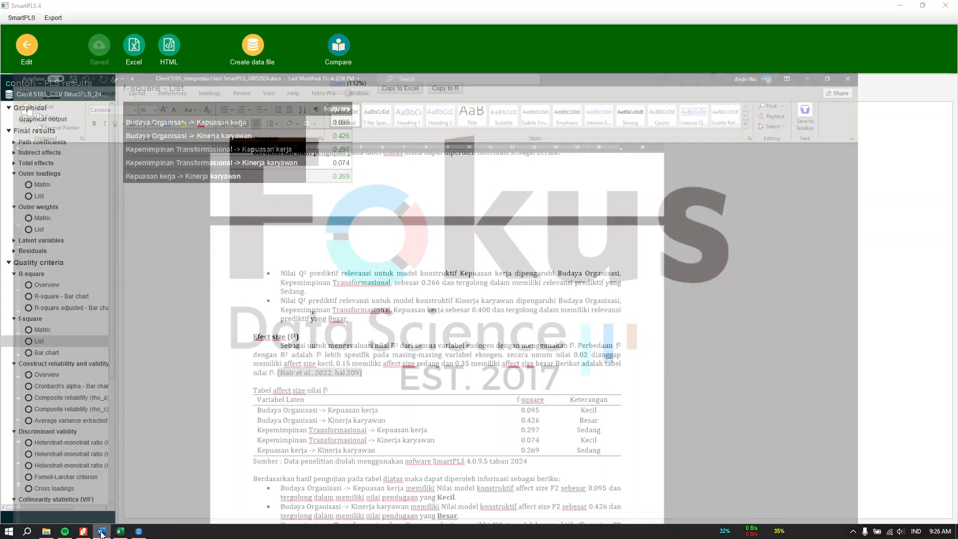
pyautogui.scroll(-4, 556, 370)
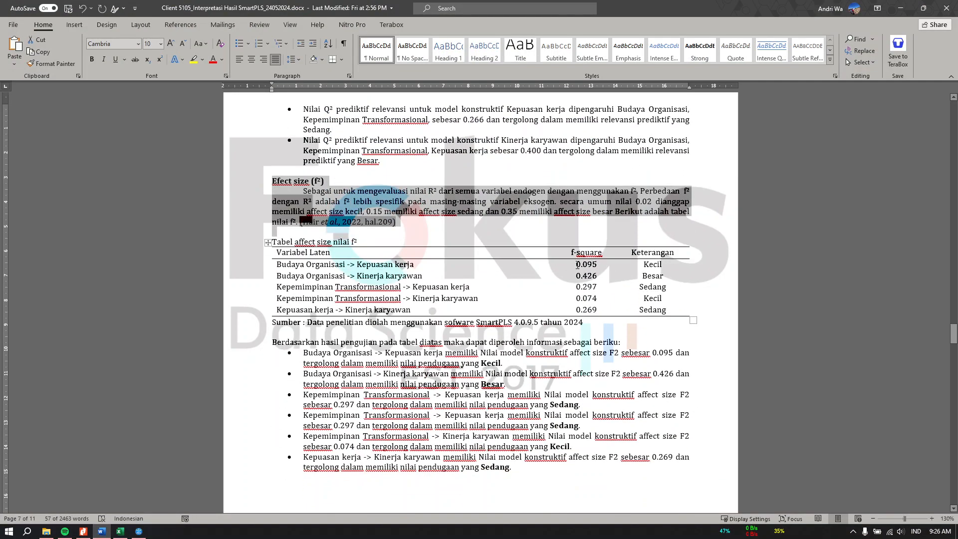
pyautogui.moveTo(577, 264); pyautogui.dragTo(597, 265)
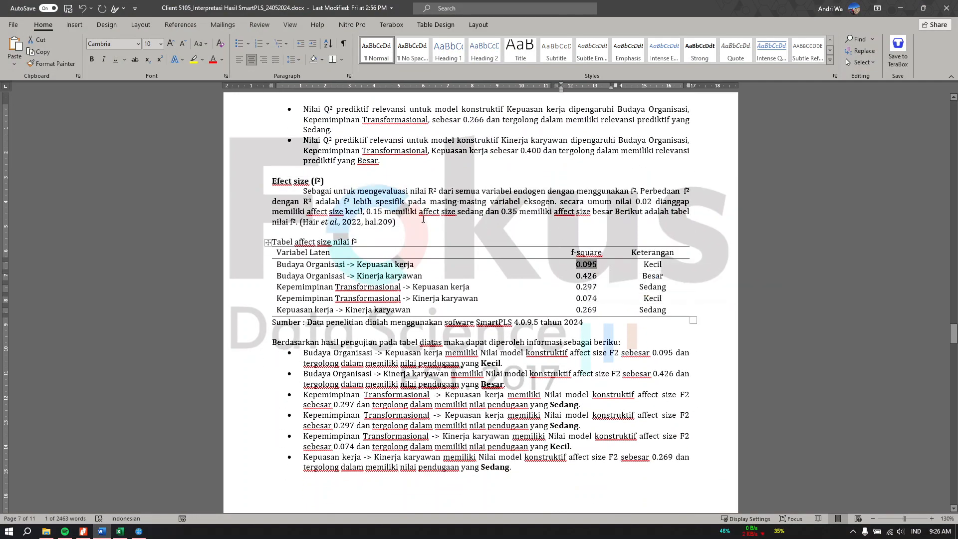
pyautogui.moveTo(409, 217); pyautogui.dragTo(405, 211)
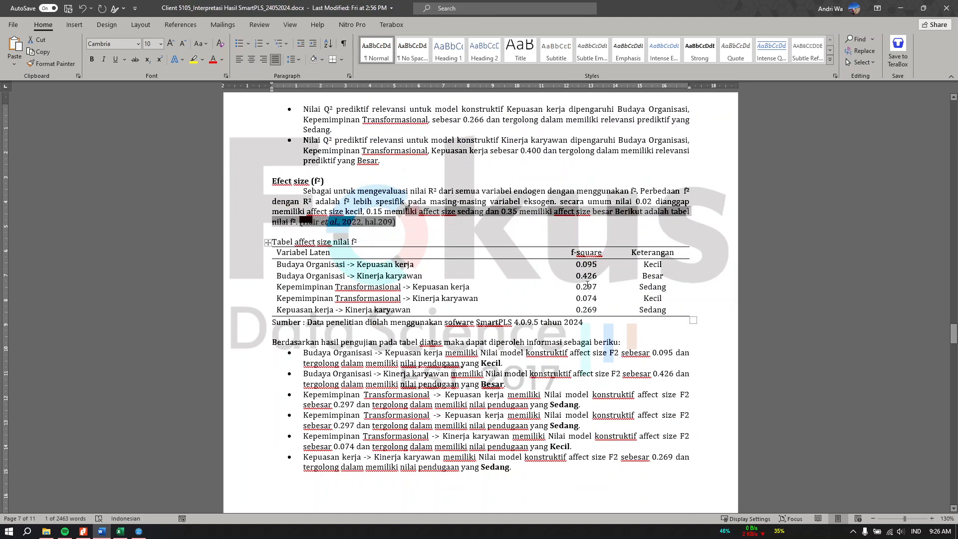
pyautogui.click(599, 264)
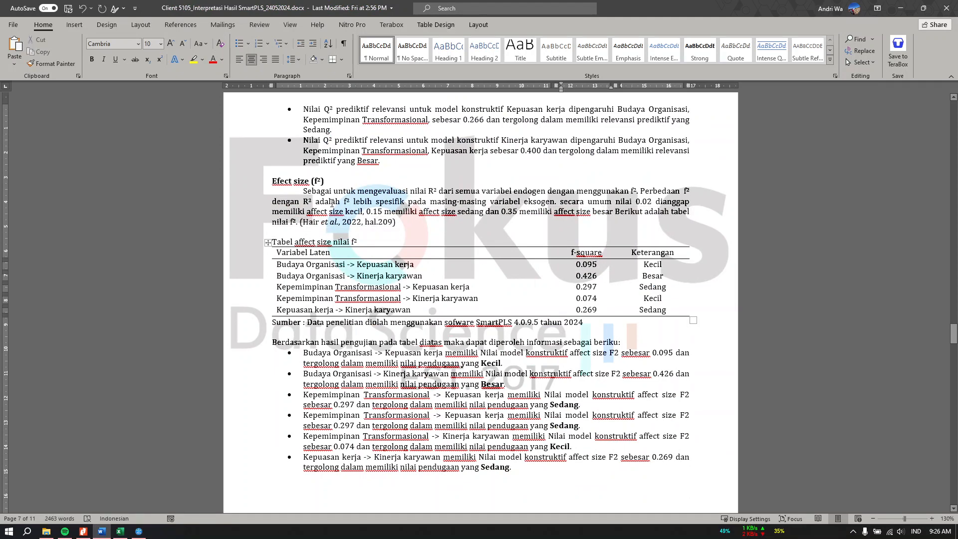
pyautogui.moveTo(272, 211); pyautogui.dragTo(363, 211)
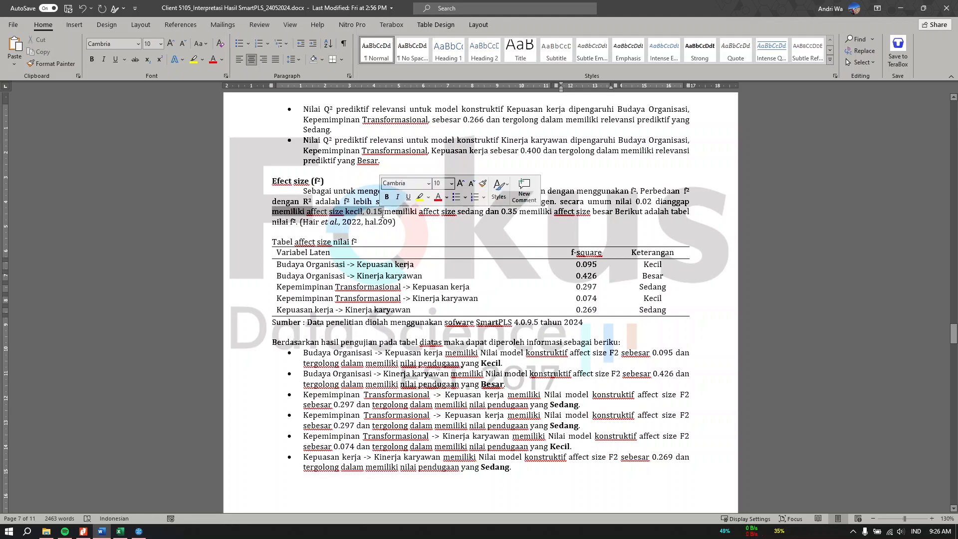
pyautogui.click(277, 276)
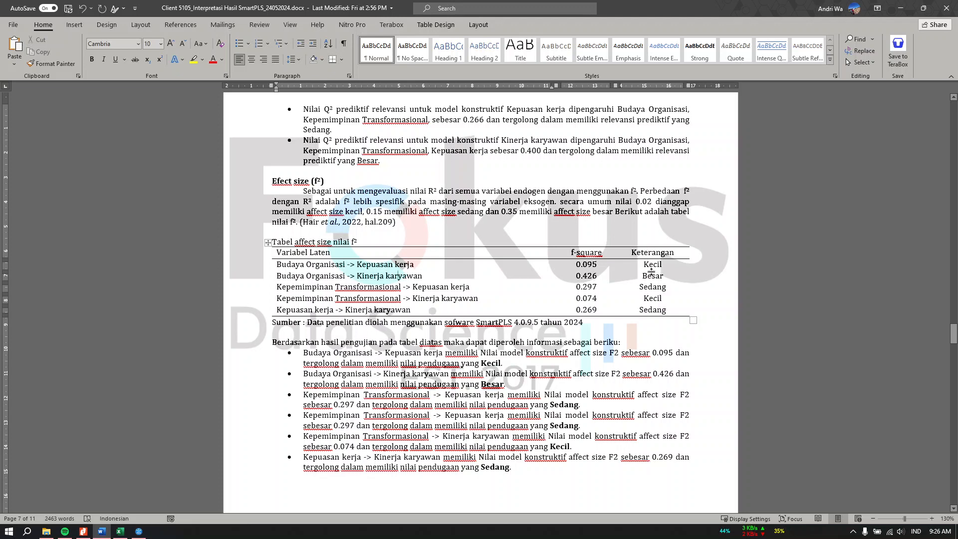
pyautogui.moveTo(423, 224); pyautogui.dragTo(440, 203)
pyautogui.click(461, 212)
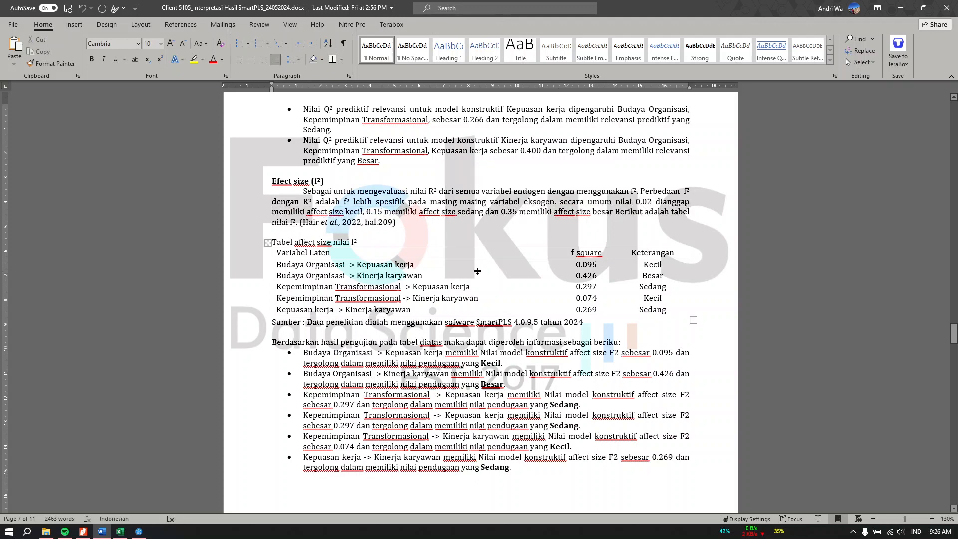
pyautogui.scroll(-3, 477, 271)
pyautogui.scroll(-12, 478, 270)
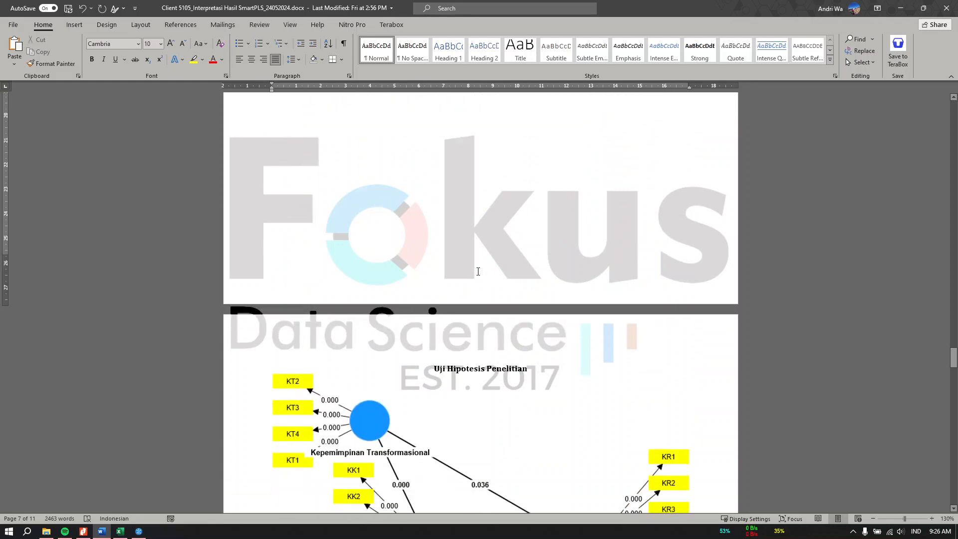
# Review the report's hypothesis diagram and Q² table, then return SmartPLS to the model editor.
pyautogui.scroll(-1, 477, 273)
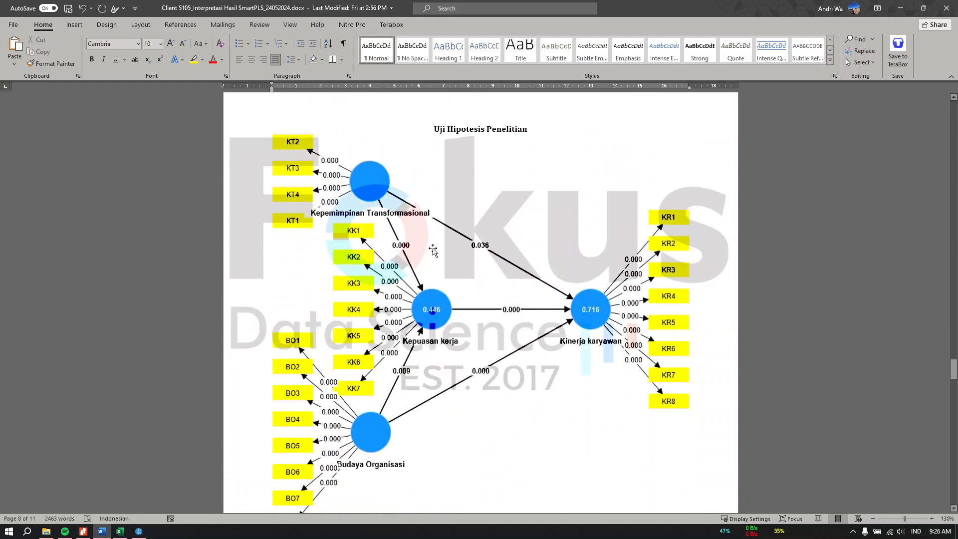
pyautogui.scroll(-2, 519, 446)
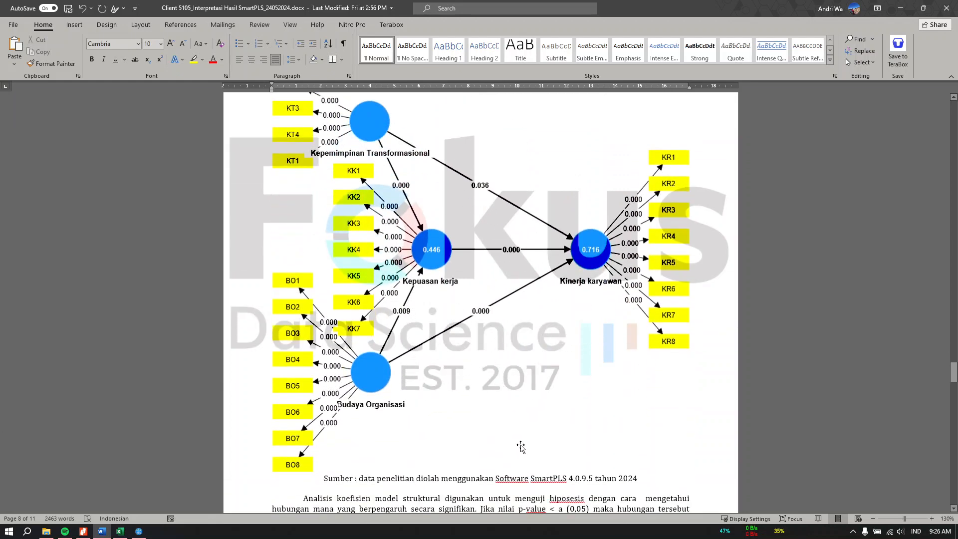
pyautogui.scroll(2, 499, 443)
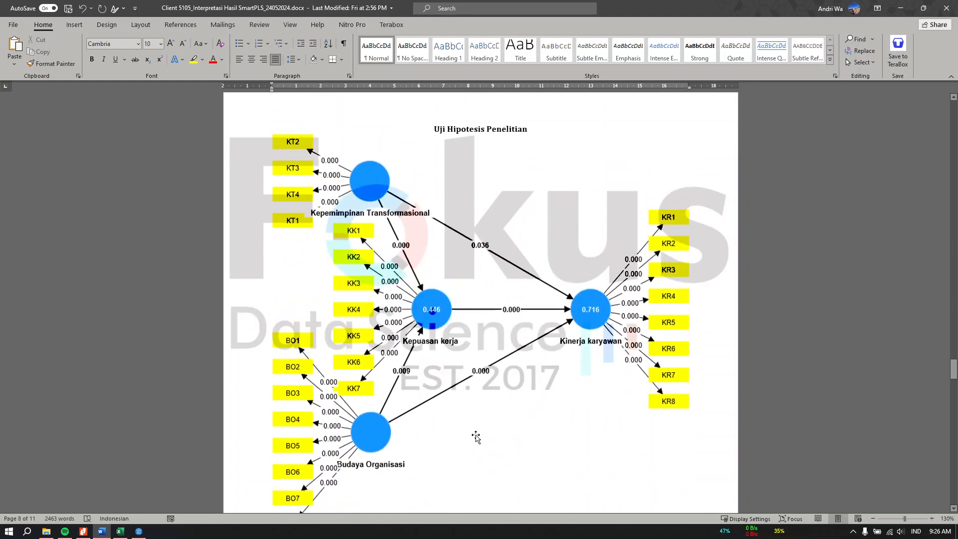
pyautogui.click(141, 532)
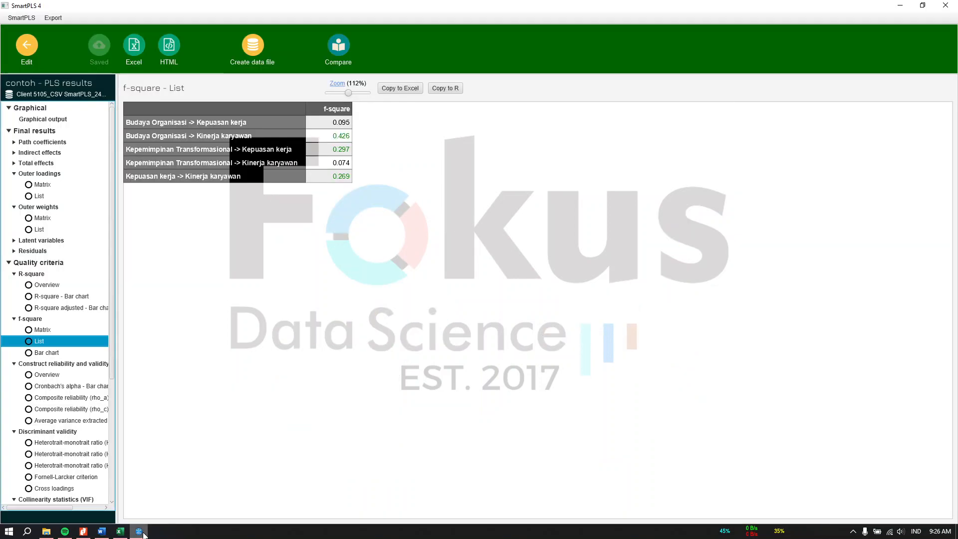
pyautogui.click(27, 49)
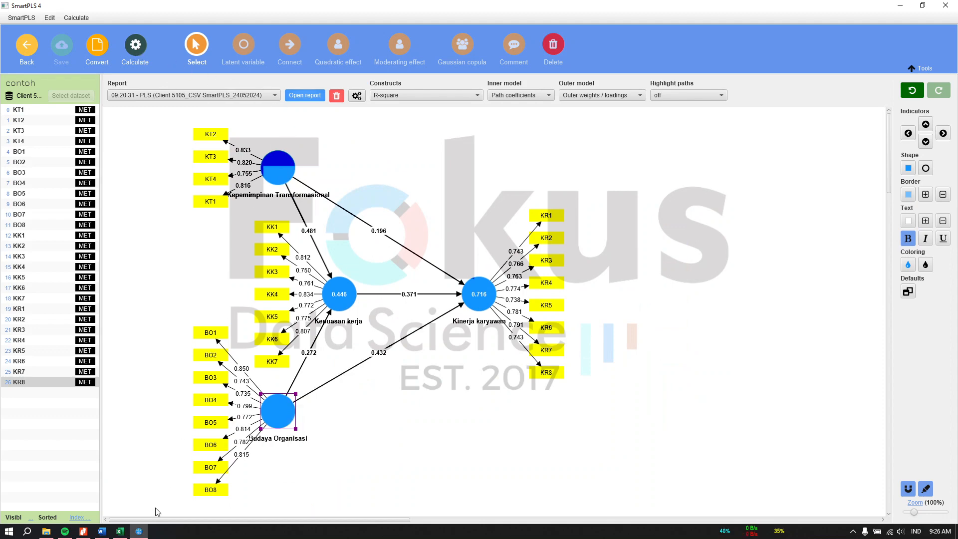
# Scroll the Word report back up and minimize it to reveal the contoh path model.
pyautogui.moveTo(122, 531)
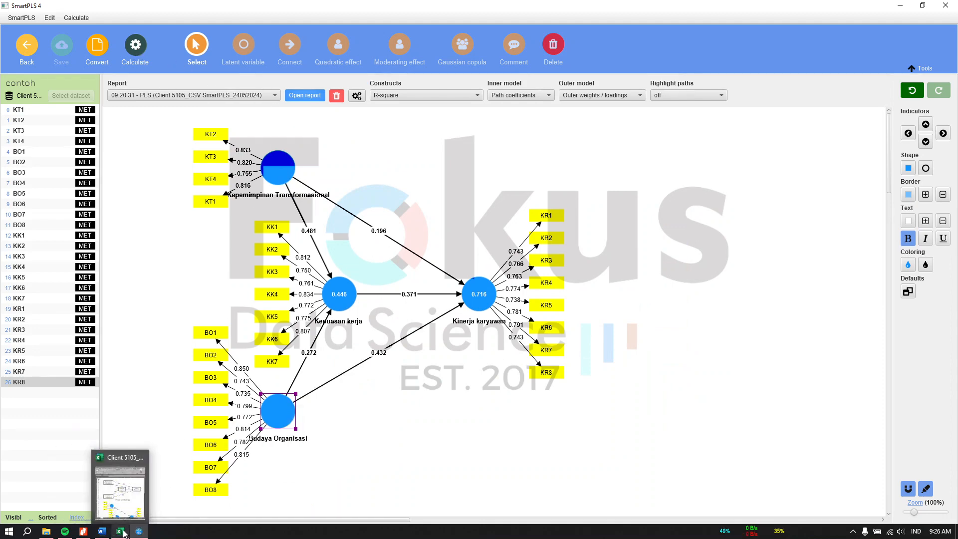
pyautogui.click(102, 532)
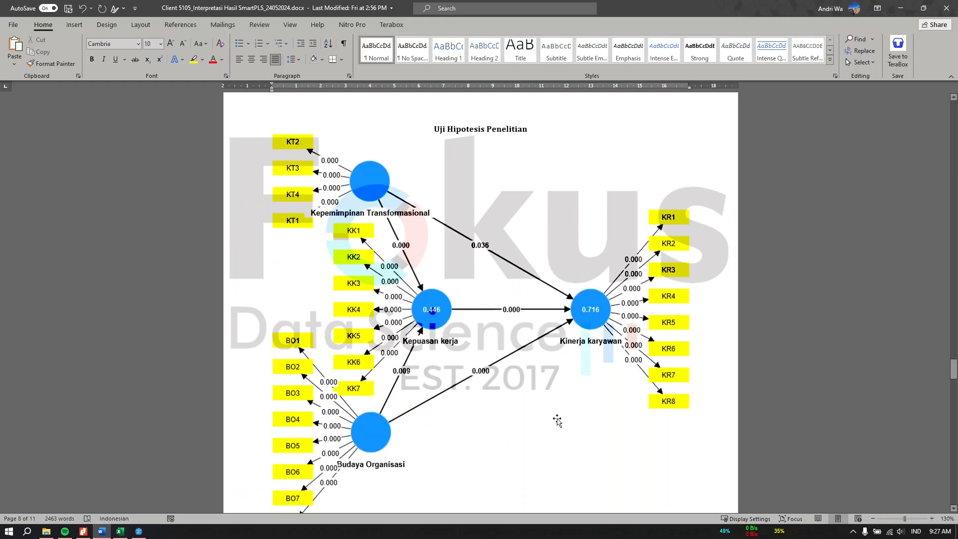
pyautogui.scroll(20, 557, 420)
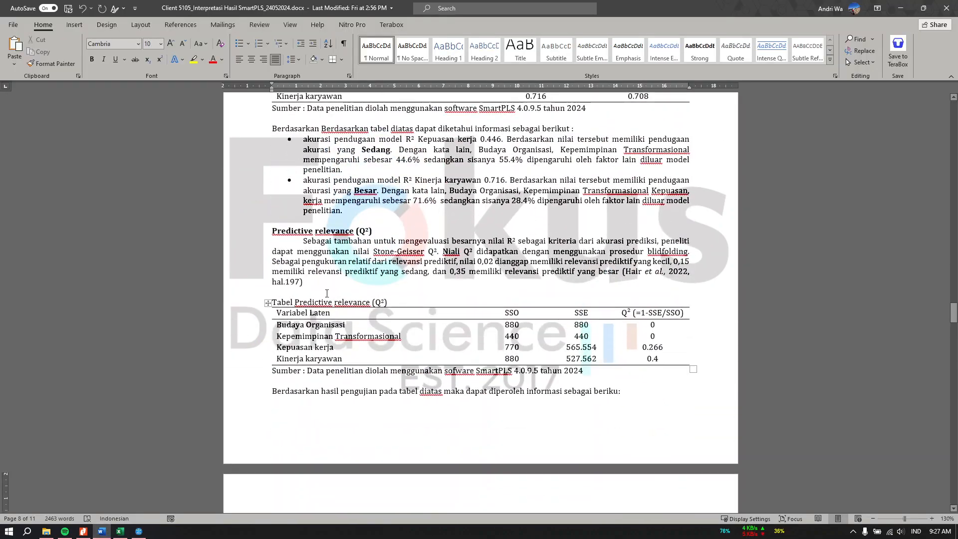
pyautogui.click(901, 9)
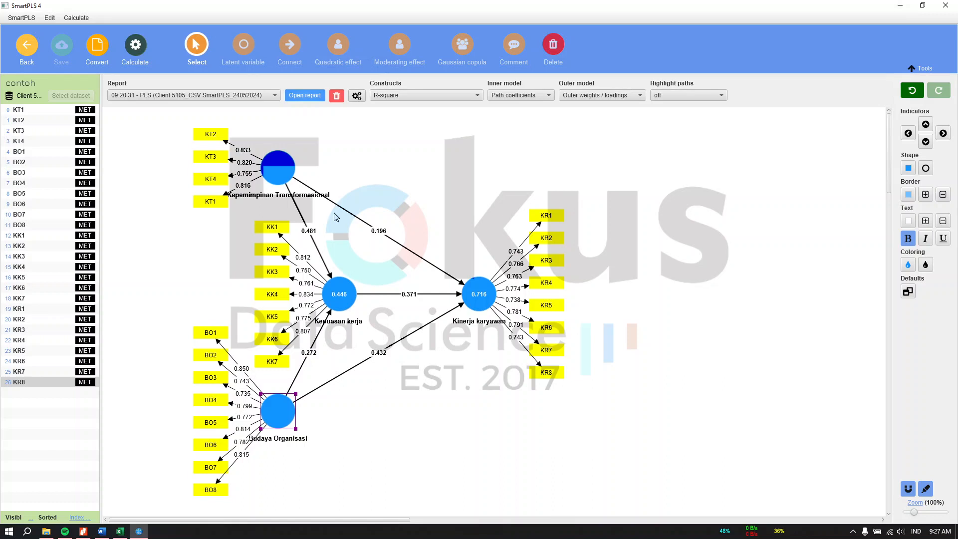
# Run Blindfolding and show construct cross-validated redundancy Q²: 0.266 and 0.400.
pyautogui.click(133, 48)
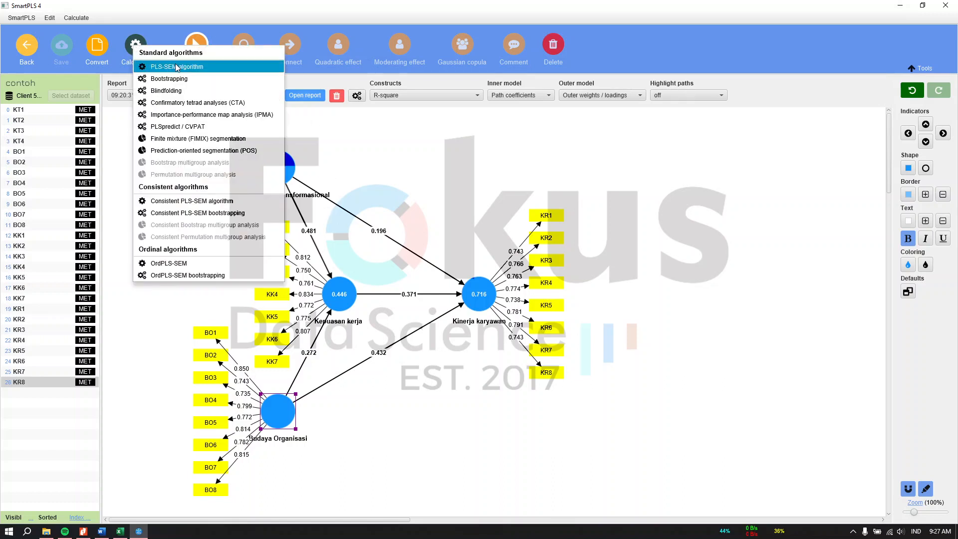
pyautogui.click(174, 90)
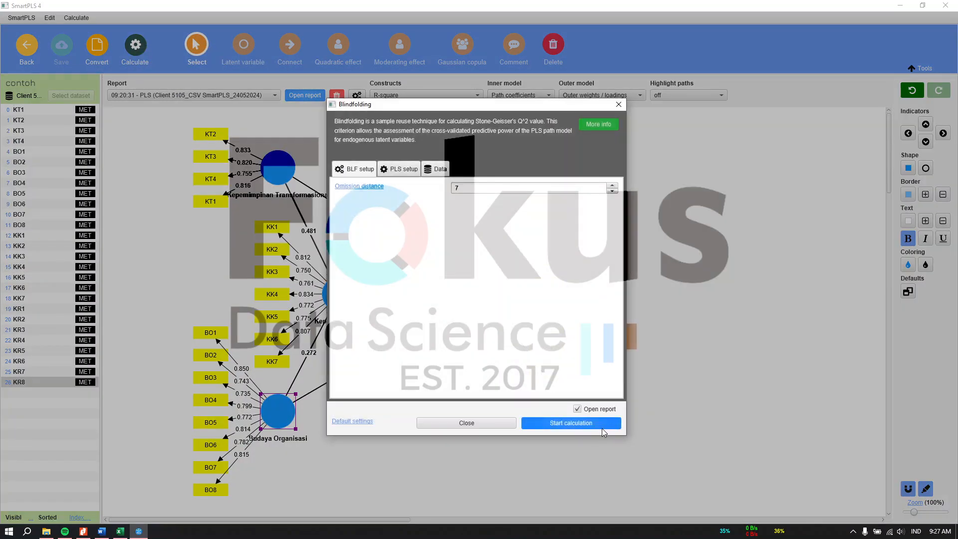
pyautogui.click(601, 427)
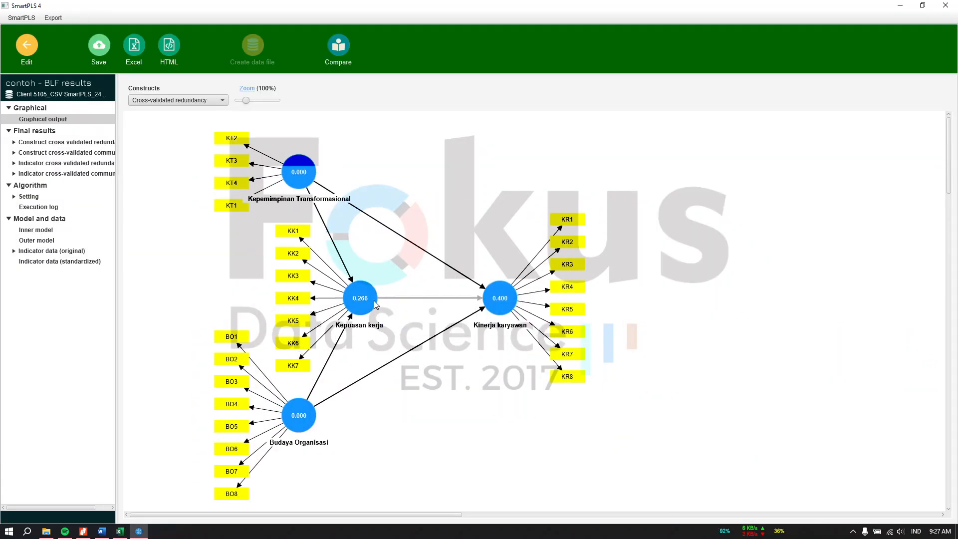
pyautogui.click(40, 143)
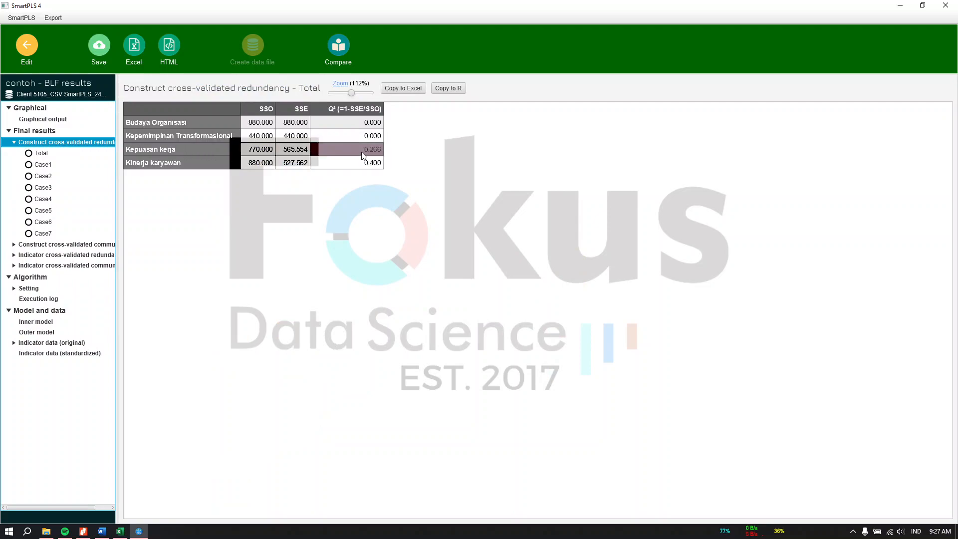
# Compare the report's Q² table values 0.266 and 0.4 and its threshold sentence with the blindfolding results.
pyautogui.click(101, 531)
pyautogui.scroll(5, 423, 414)
pyautogui.scroll(-3, 598, 374)
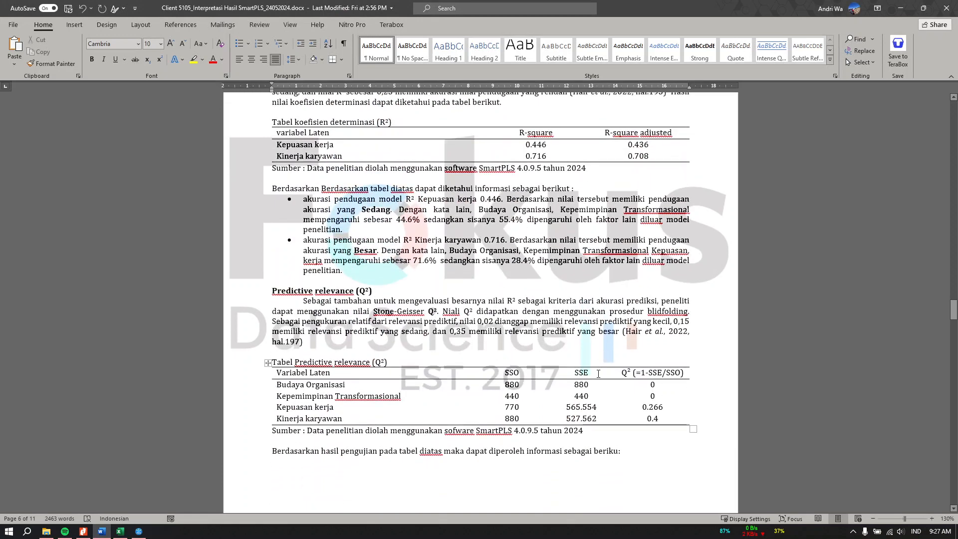
pyautogui.doubleClick(641, 408)
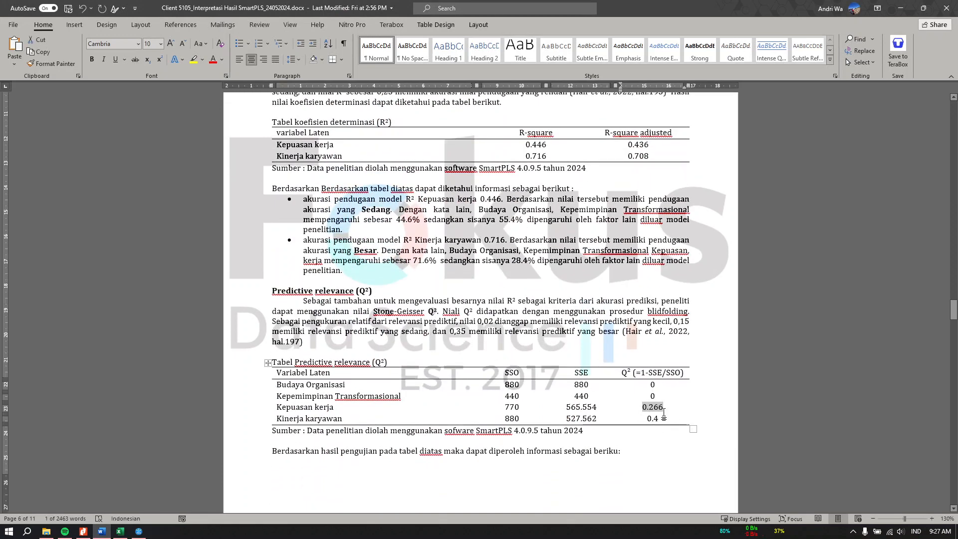
pyautogui.click(380, 333)
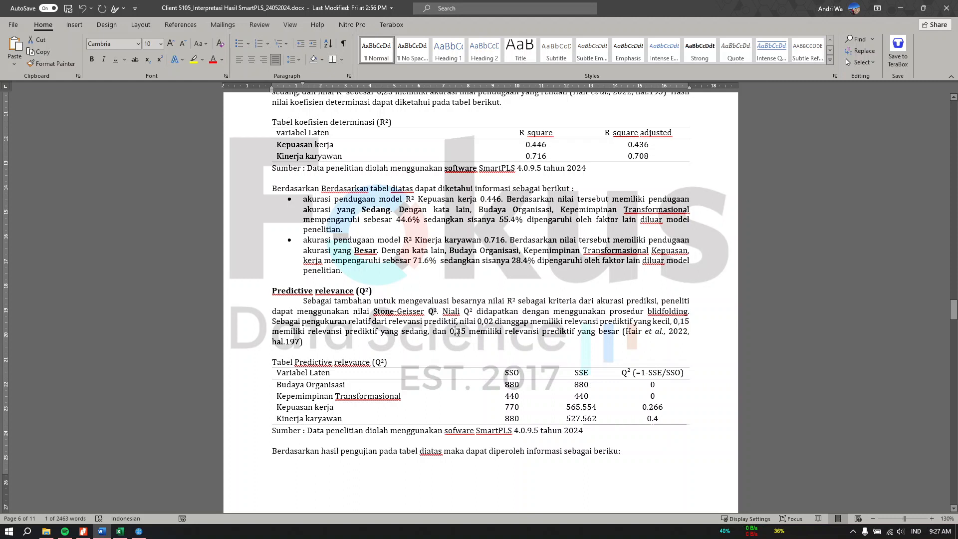
pyautogui.rightClick(458, 333)
pyautogui.moveTo(283, 419); pyautogui.dragTo(349, 419)
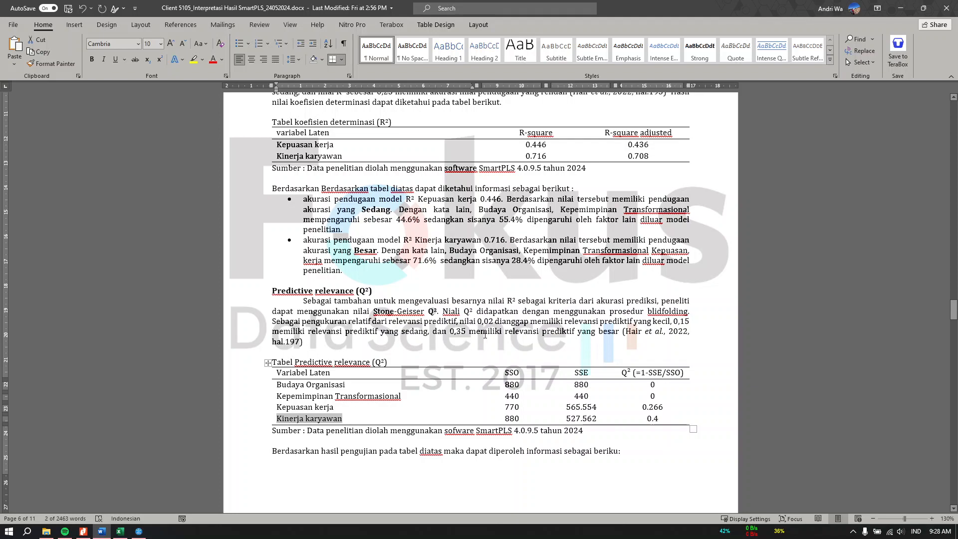
pyautogui.moveTo(484, 334)
pyautogui.mouseDown()
pyautogui.moveTo(574, 333)
pyautogui.moveTo(488, 345)
pyautogui.mouseUp()
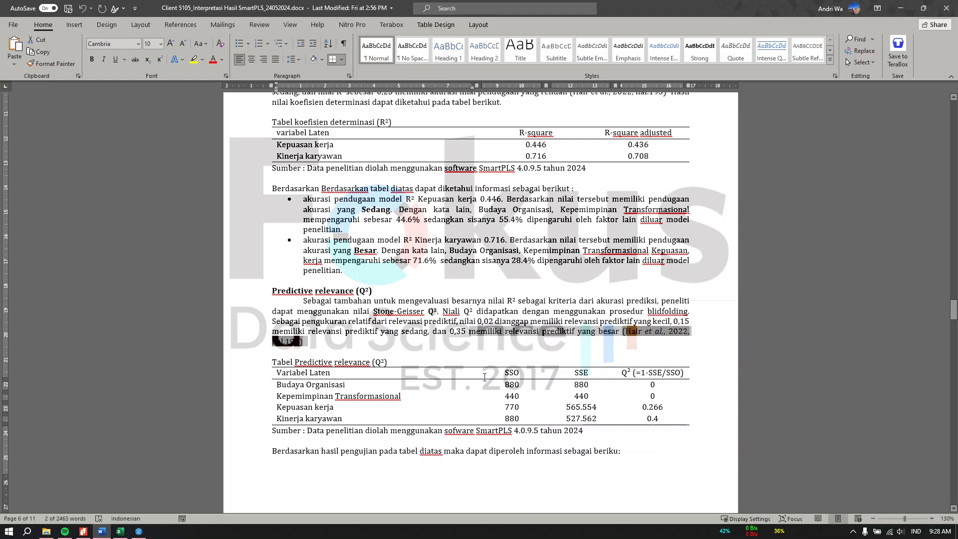
pyautogui.scroll(-10, 457, 356)
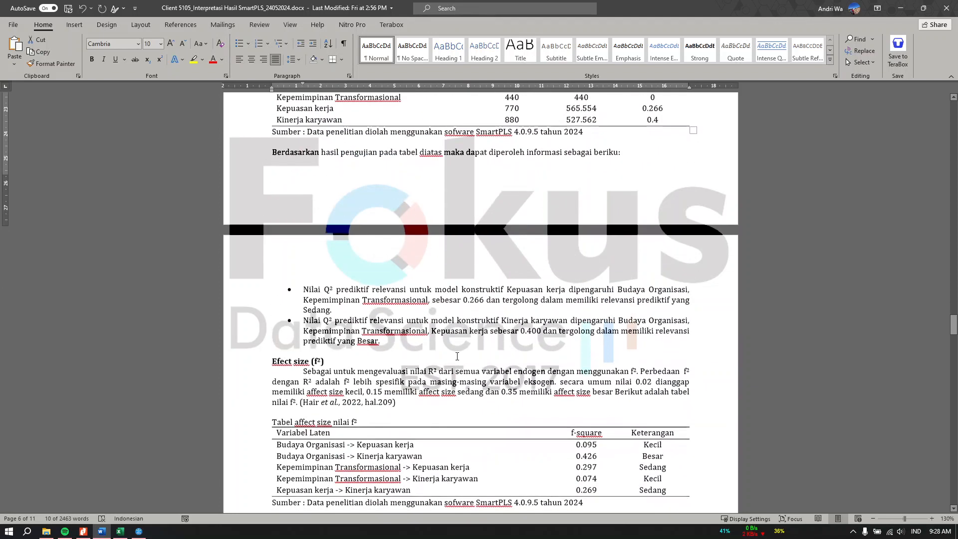
# Return to the model editor and run bootstrapping with 5000 subsamples.
pyautogui.scroll(-20, 457, 356)
pyautogui.scroll(2, 443, 370)
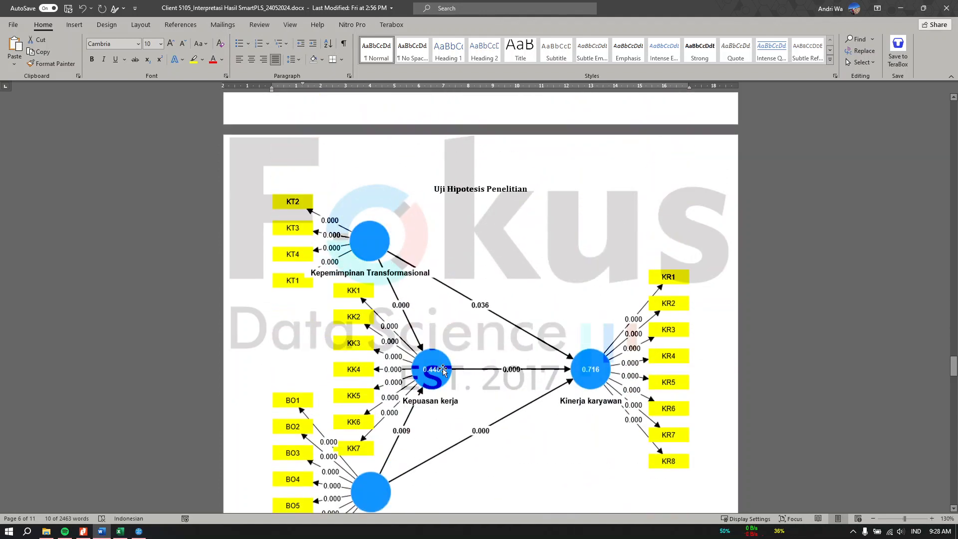
pyautogui.scroll(-3, 443, 370)
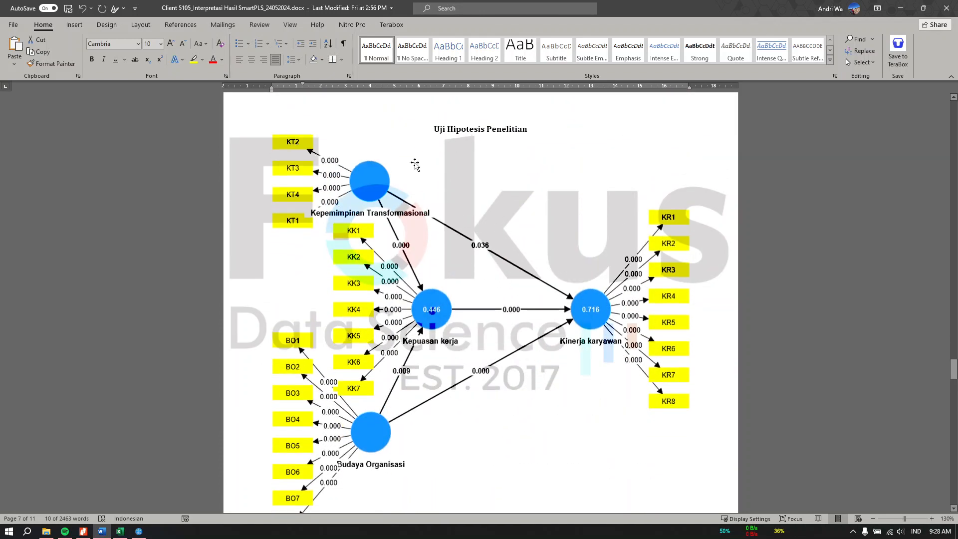
pyautogui.click(139, 531)
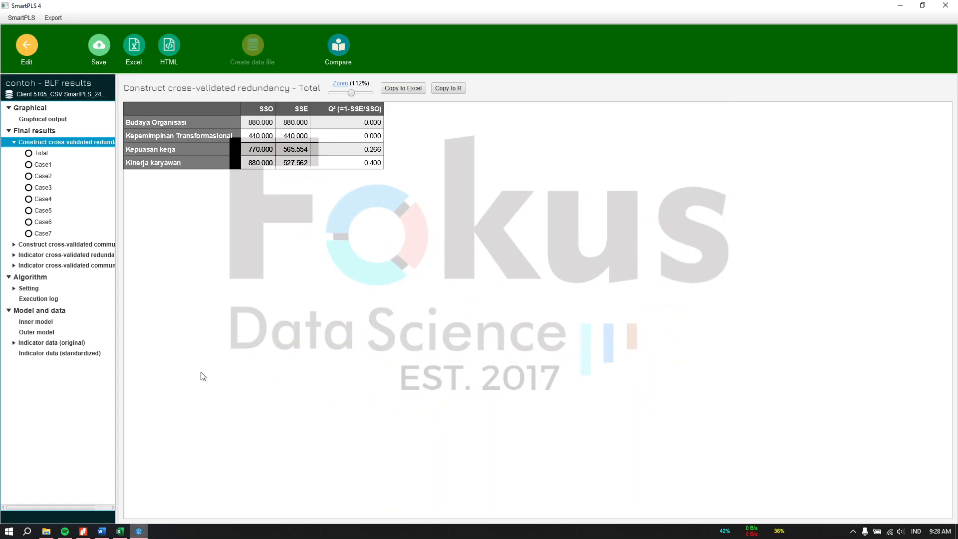
pyautogui.click(27, 45)
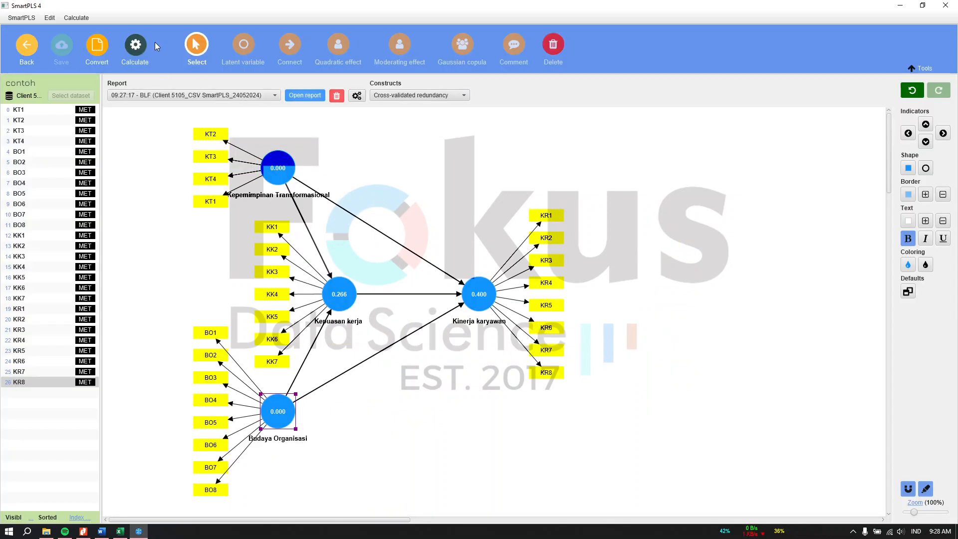
pyautogui.click(136, 48)
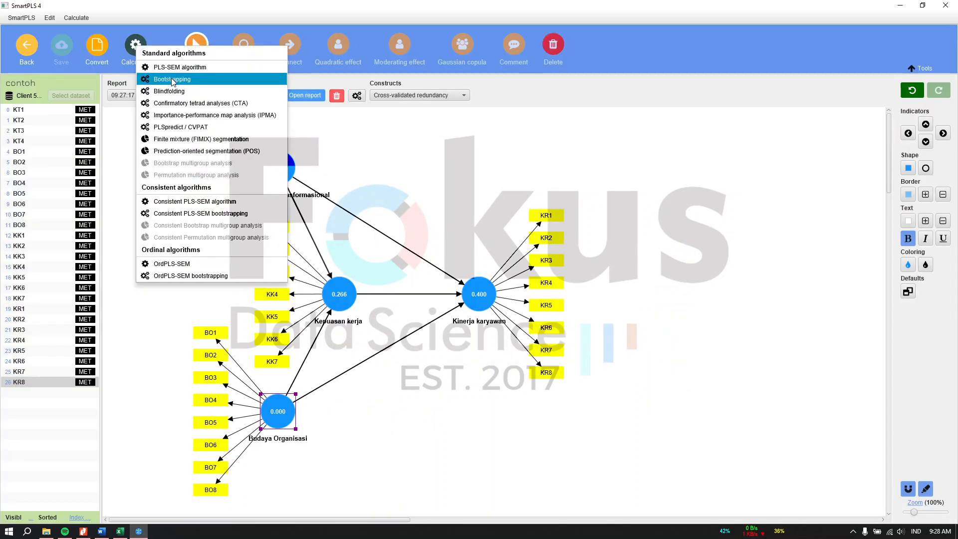
pyautogui.click(172, 79)
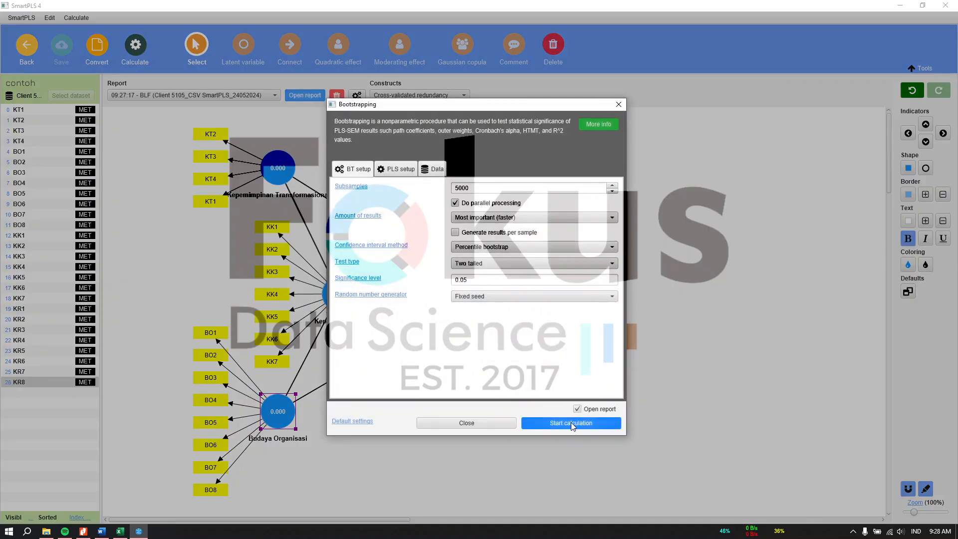
pyautogui.click(569, 427)
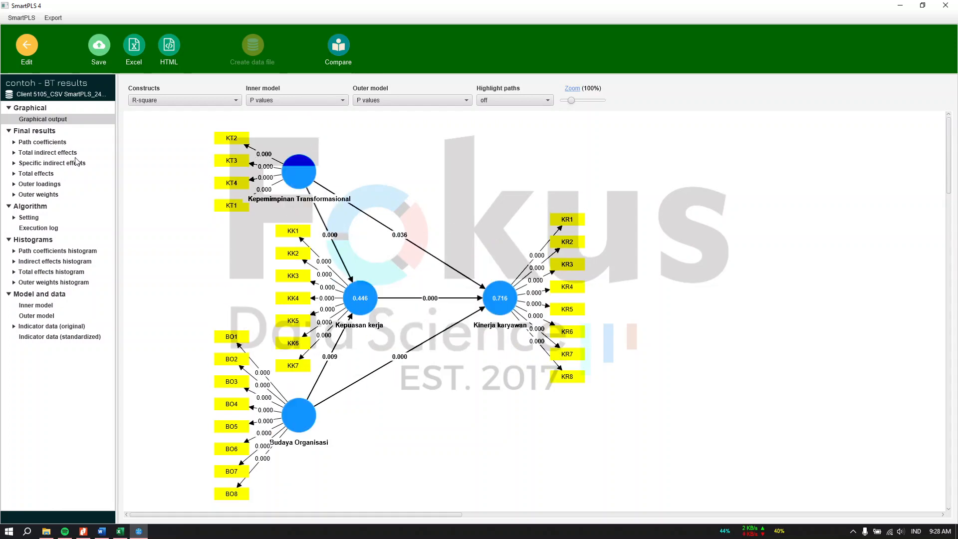
# Check the report's hypothesis table, then show bootstrapped path coefficients with p-values 0.000–0.036.
pyautogui.click(109, 529)
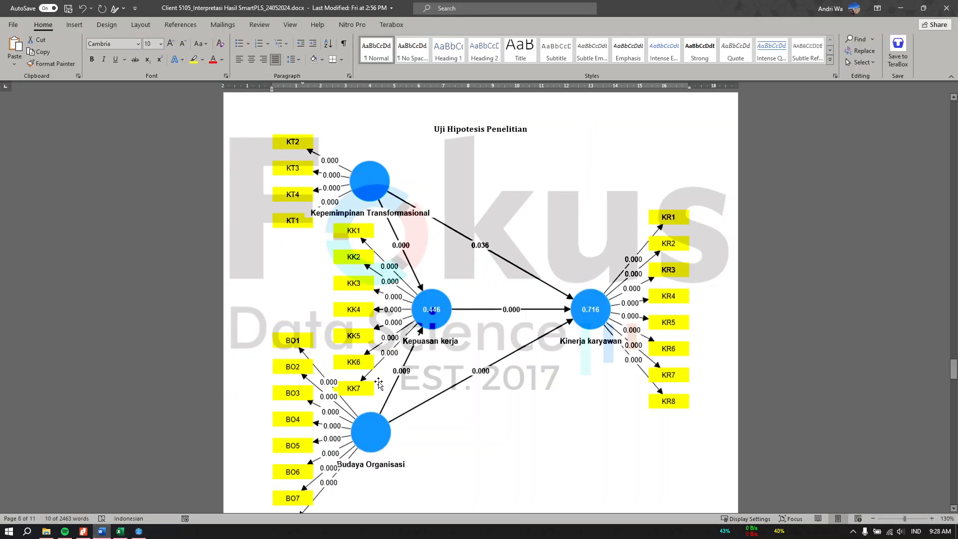
pyautogui.scroll(-10, 463, 235)
pyautogui.moveTo(345, 189); pyautogui.dragTo(442, 189)
pyautogui.scroll(-3, 417, 276)
pyautogui.scroll(-2, 417, 276)
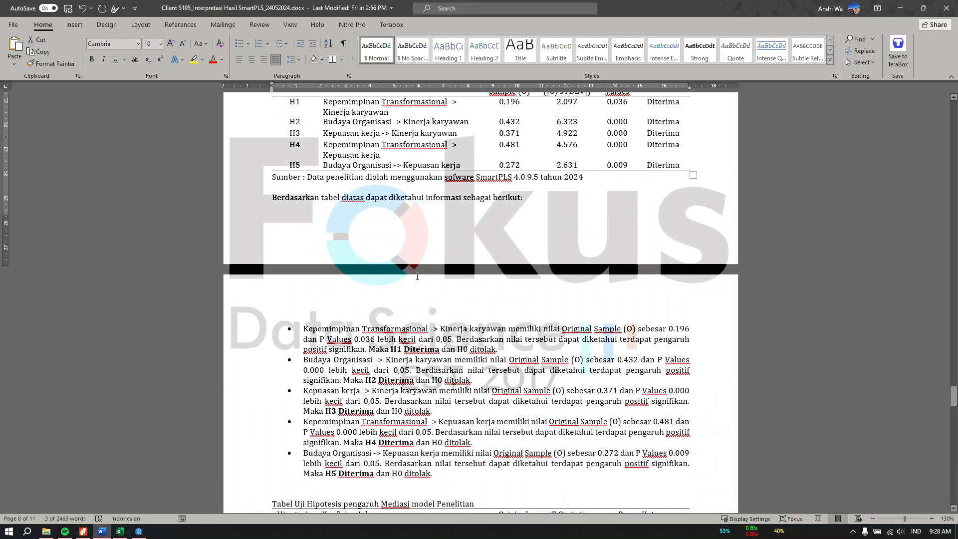
pyautogui.scroll(5, 458, 221)
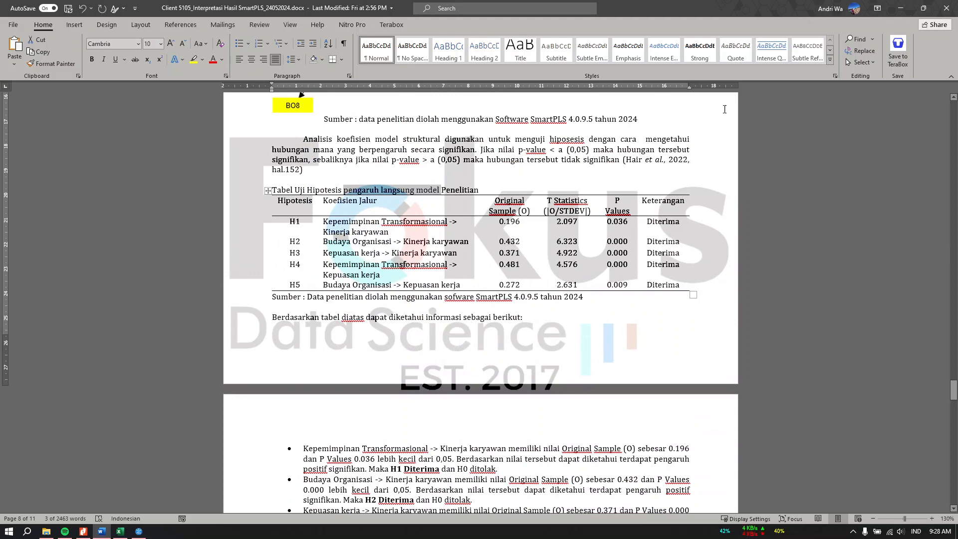
pyautogui.click(900, 8)
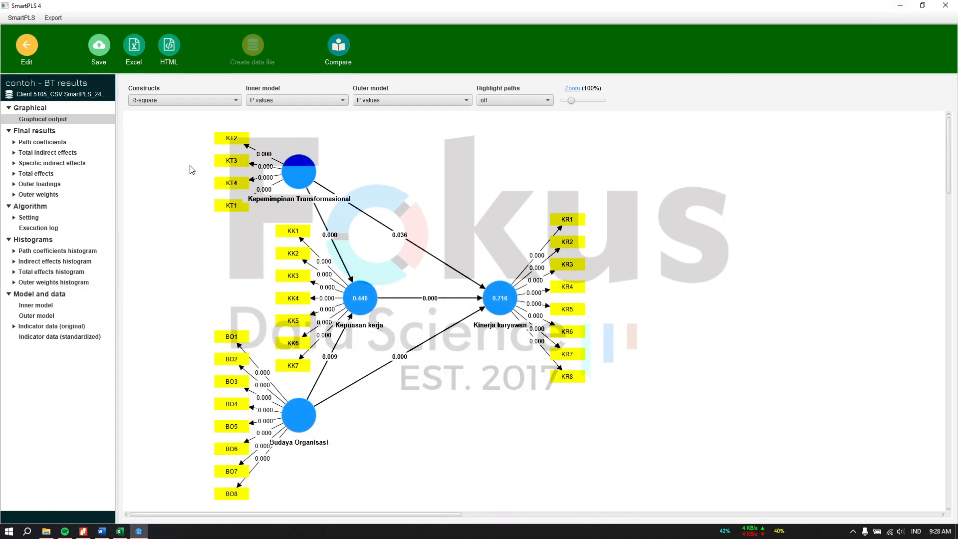
pyautogui.click(62, 142)
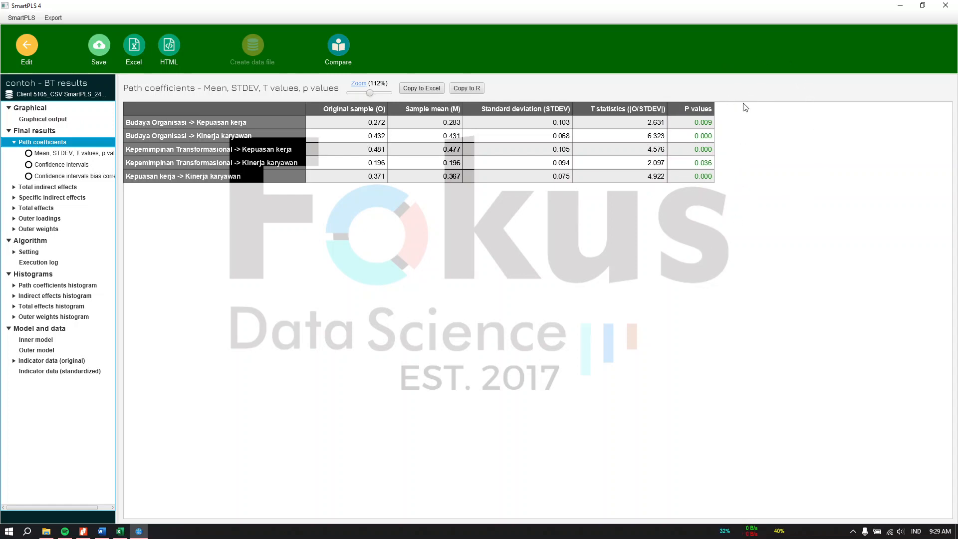
# Compare the 4.576 T statistic and mediation table, then show specific indirect effects (p 0.018, 0.003).
pyautogui.click(621, 147)
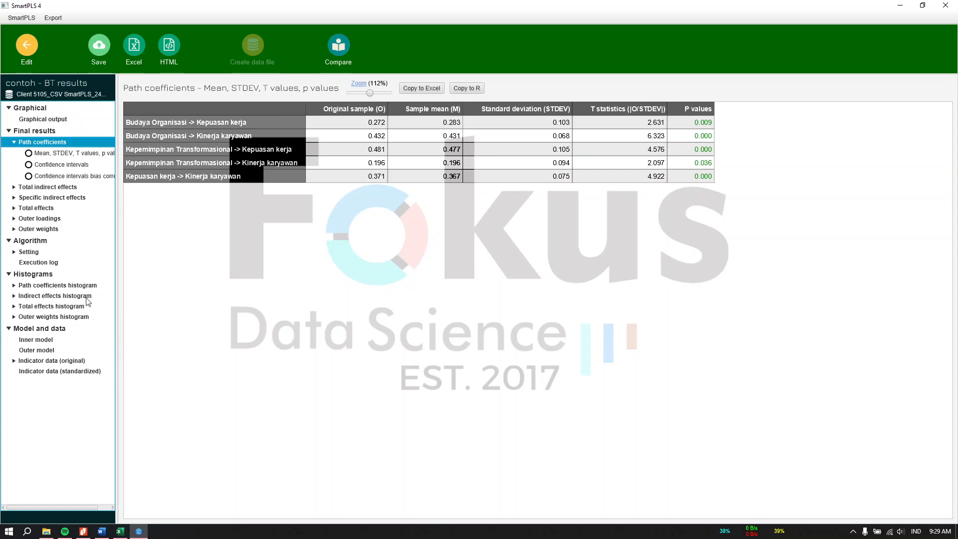
pyautogui.click(102, 530)
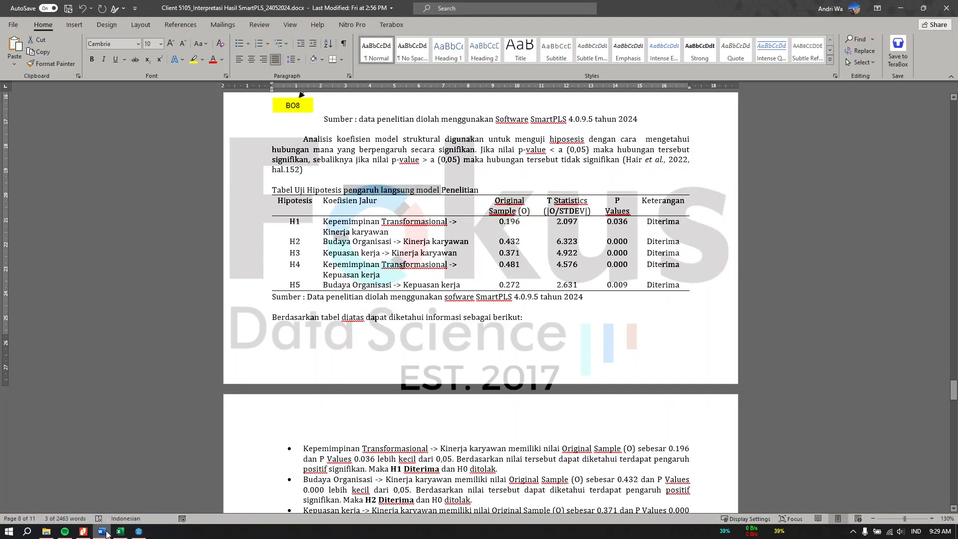
pyautogui.scroll(-3, 306, 437)
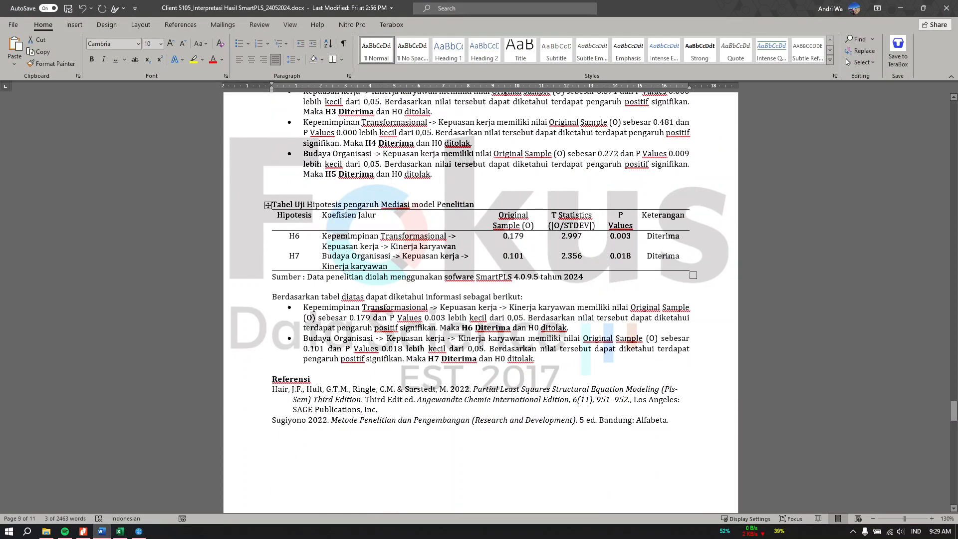
pyautogui.moveTo(347, 204); pyautogui.dragTo(380, 204)
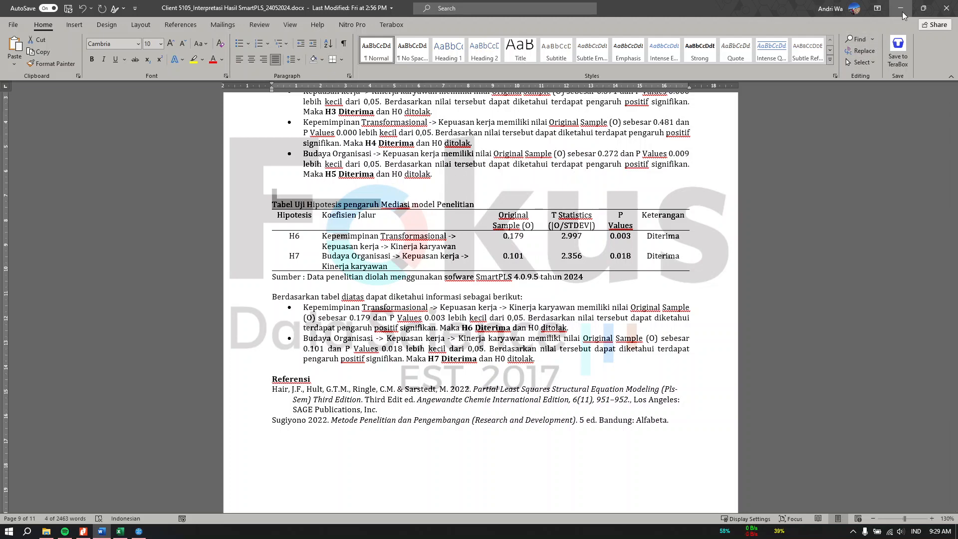
pyautogui.click(898, 12)
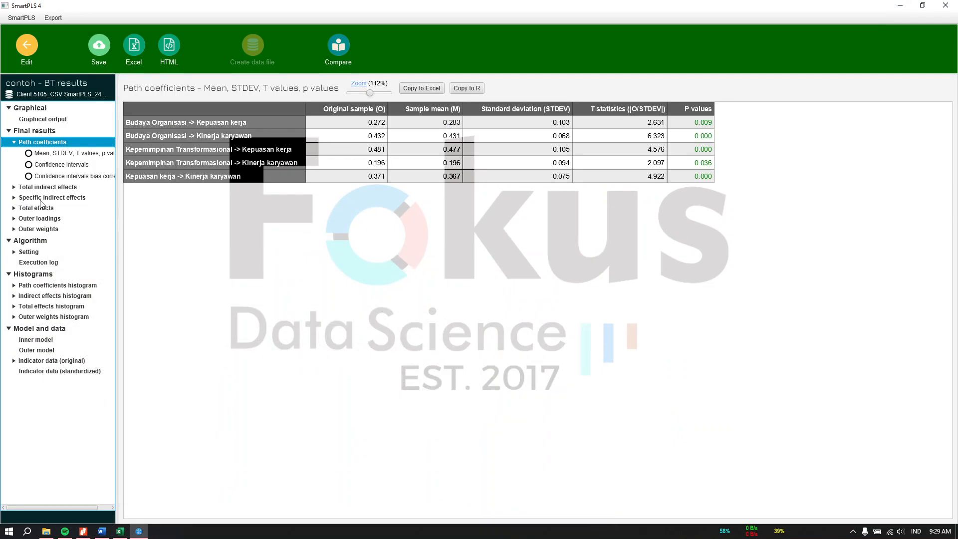
pyautogui.click(52, 198)
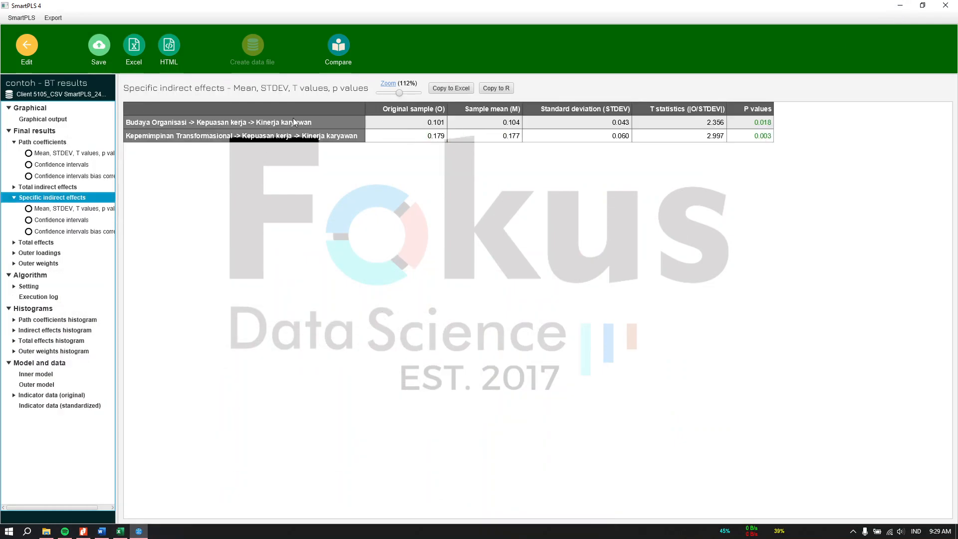